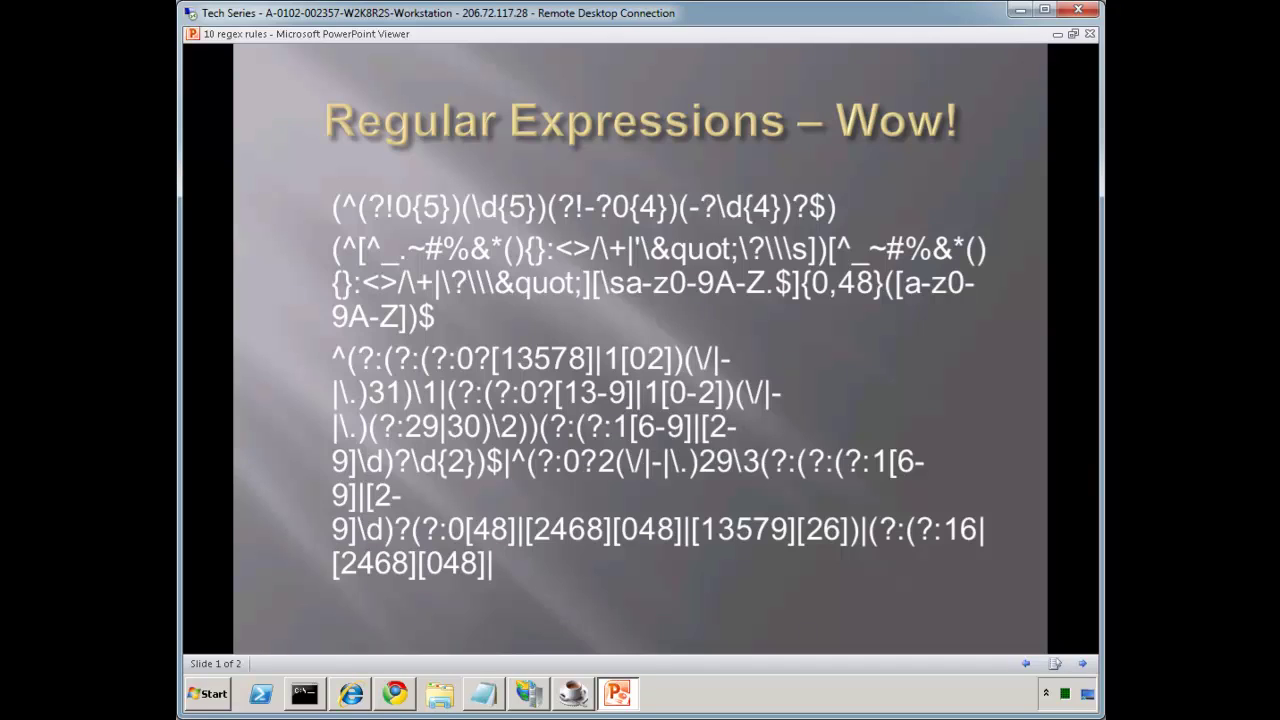
Switch to Expresso, view its Ultrapico download page in Chrome, and return to Expresso.
left_click(575, 693)
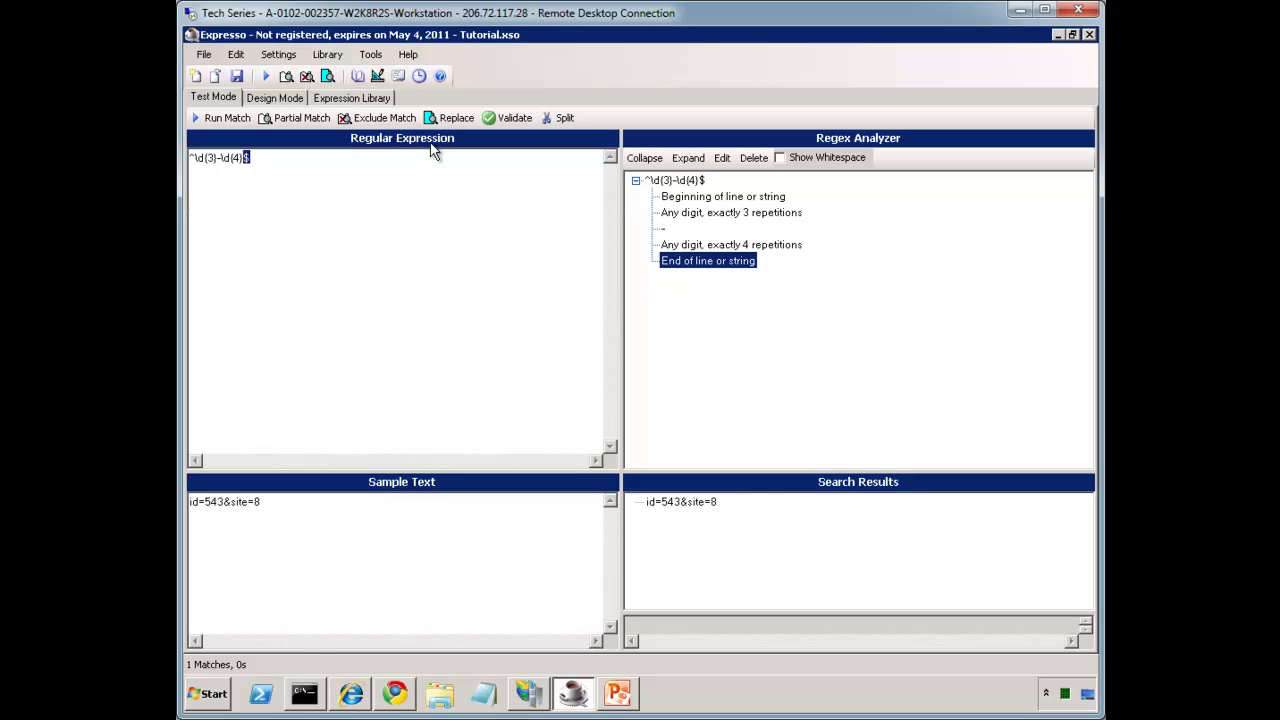
left_click(388, 698)
left_click(318, 40)
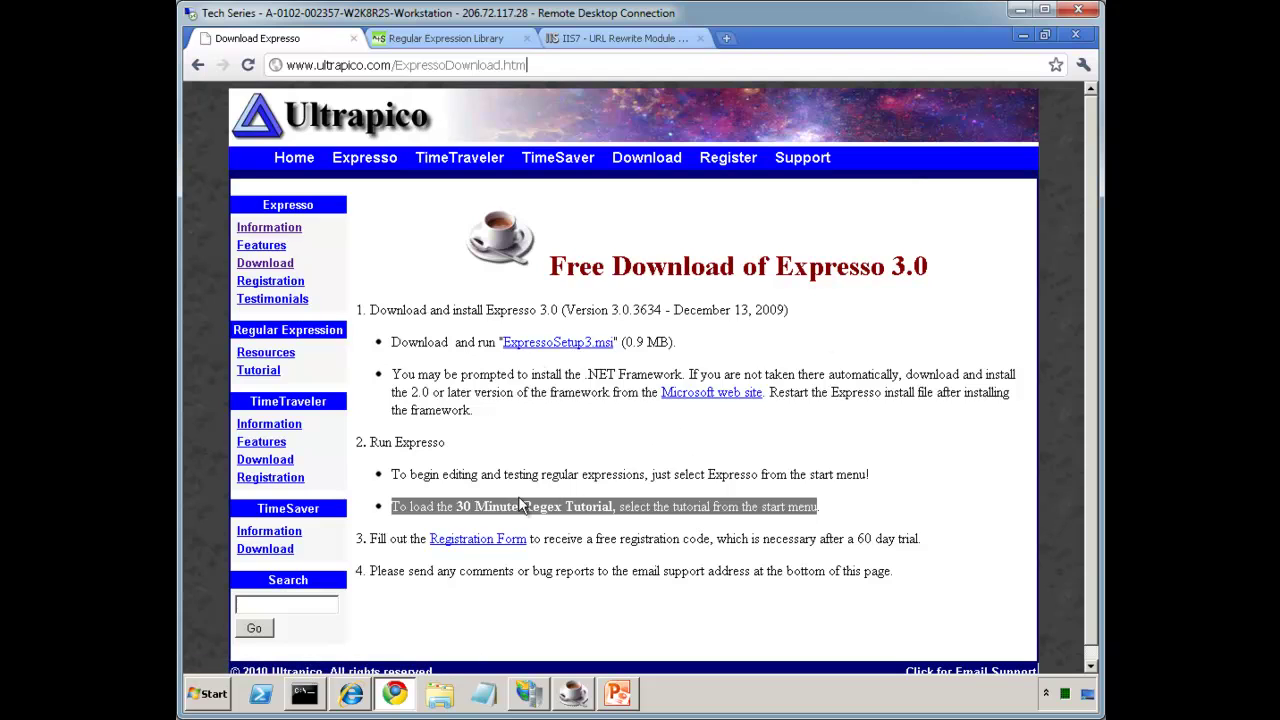
left_click(492, 502)
left_click(1022, 38)
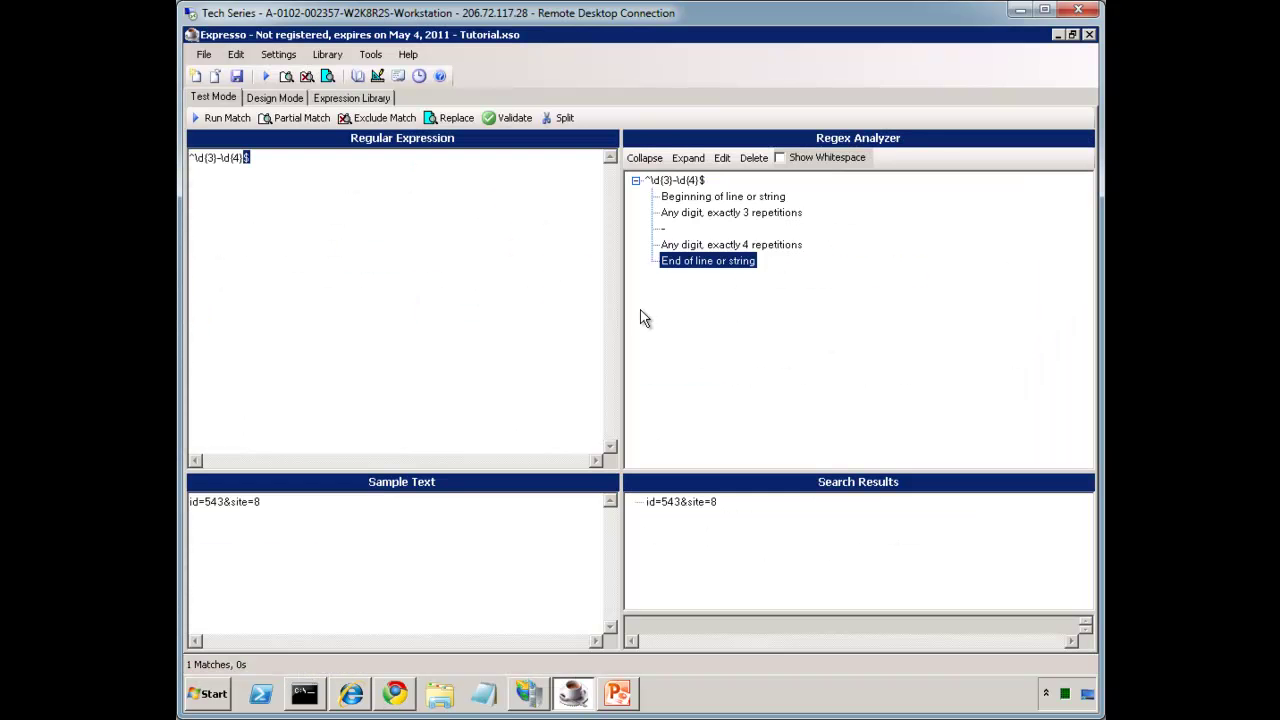
Examine the regular expression, the sample text, and the analyzer's explanations of the digit repetitions and end of line.
left_click(250, 158)
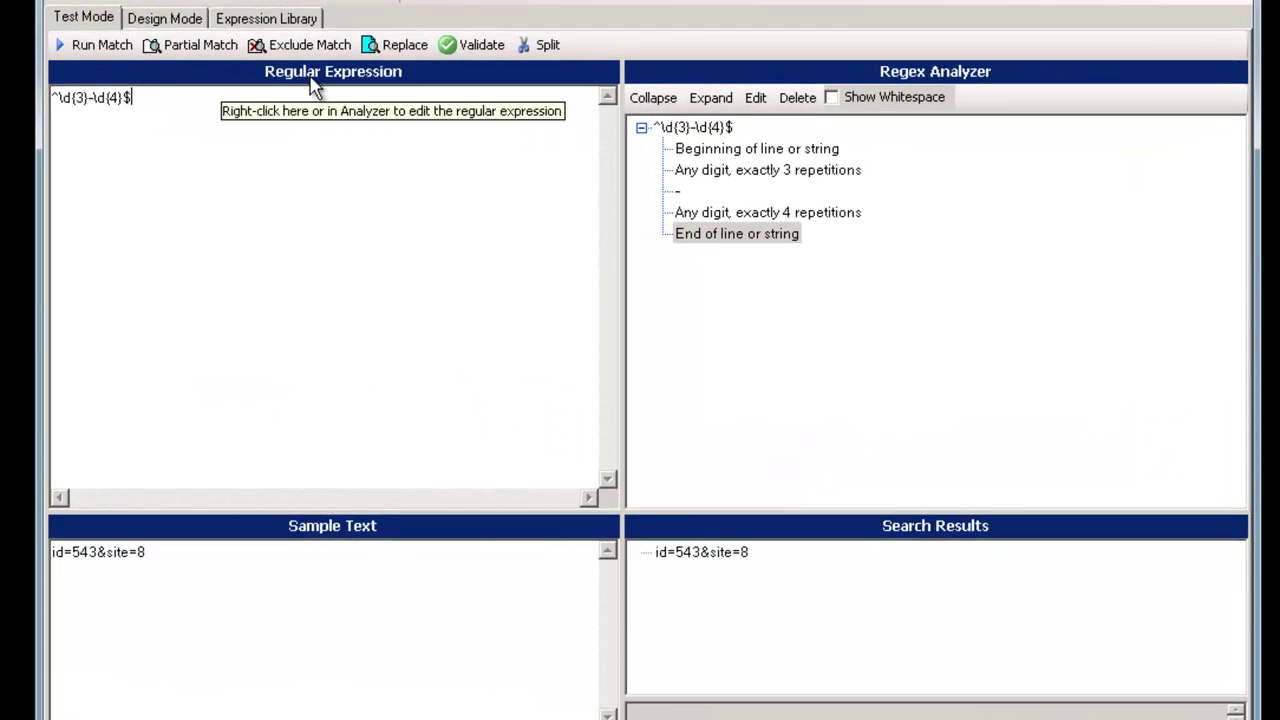
left_click_drag(160, 552, 43, 571)
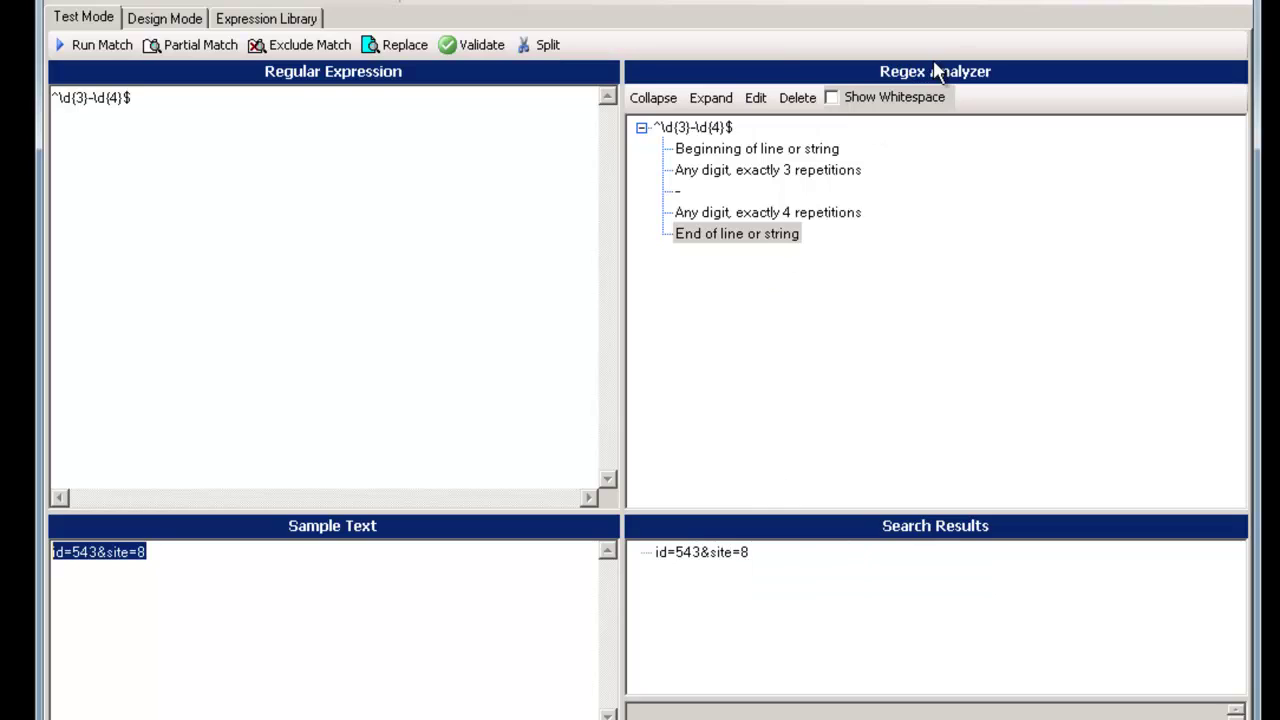
left_click(732, 176)
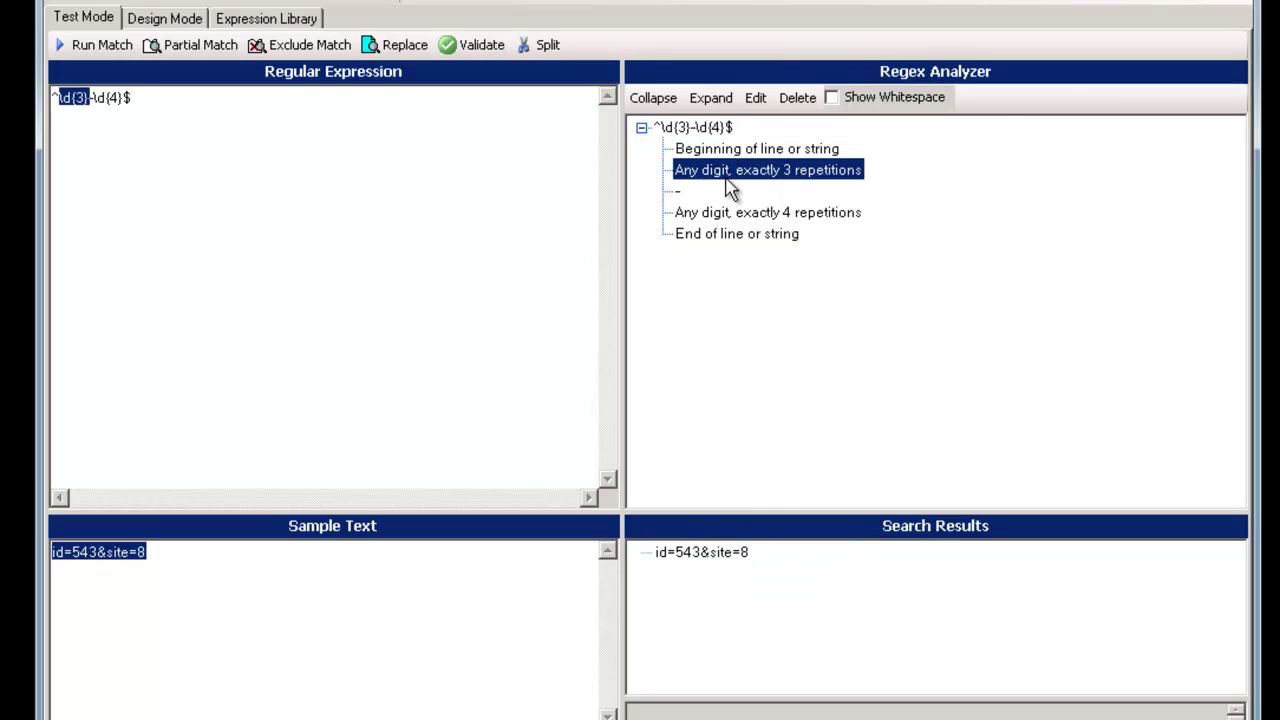
left_click(705, 213)
left_click(714, 236)
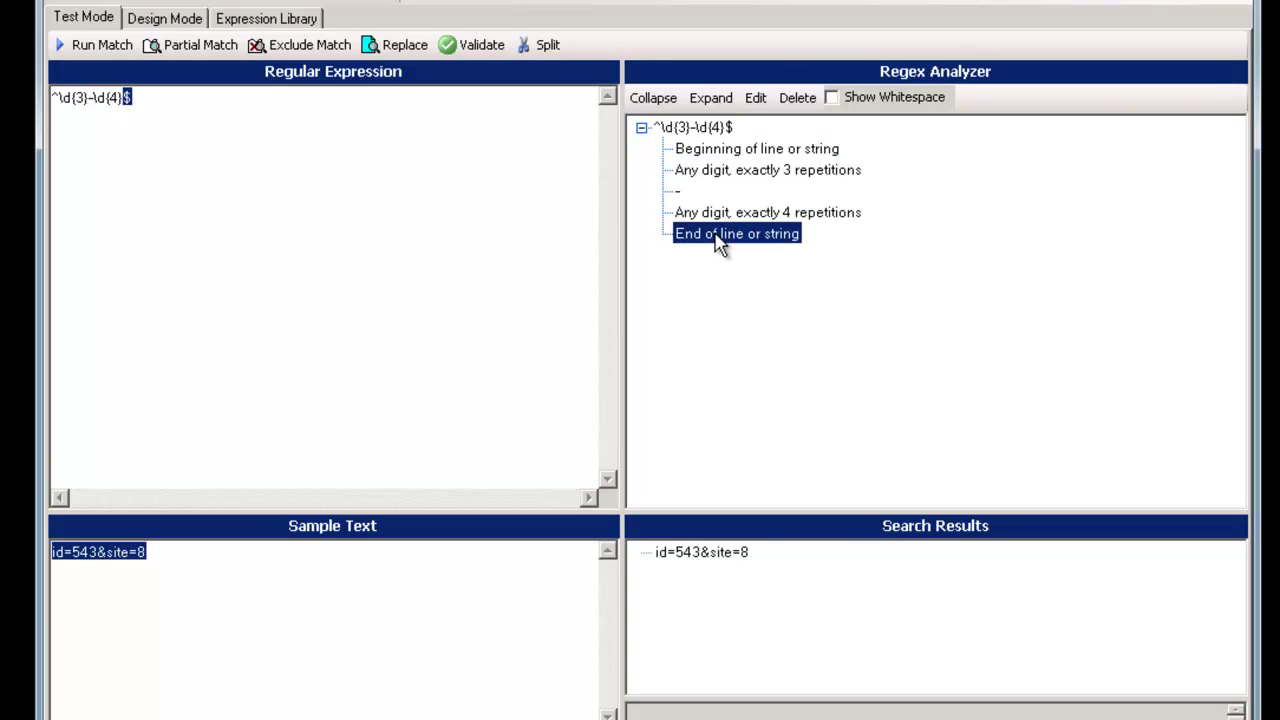
left_click(716, 220)
Open Design Mode and try the Digit, Whitespace, Alphanumeric and Any character classes in the regex builder.
left_click(165, 18)
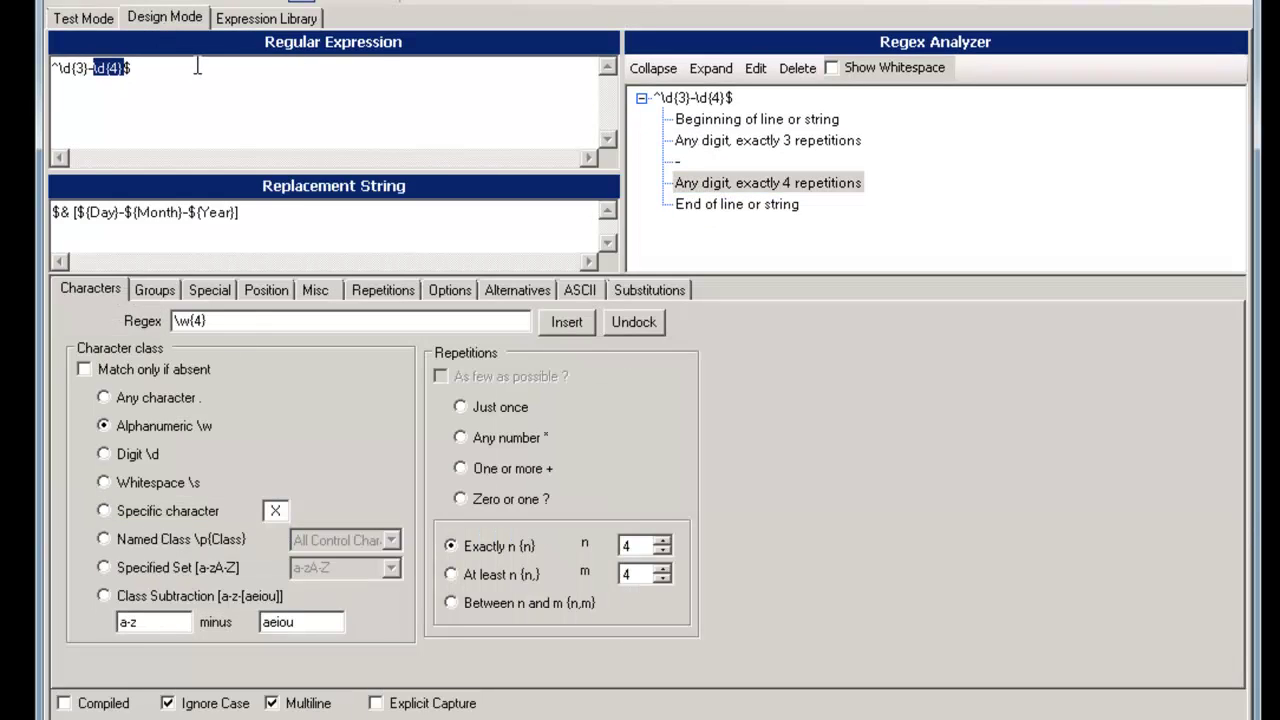
left_click(128, 455)
left_click(104, 483)
left_click(105, 426)
left_click(105, 399)
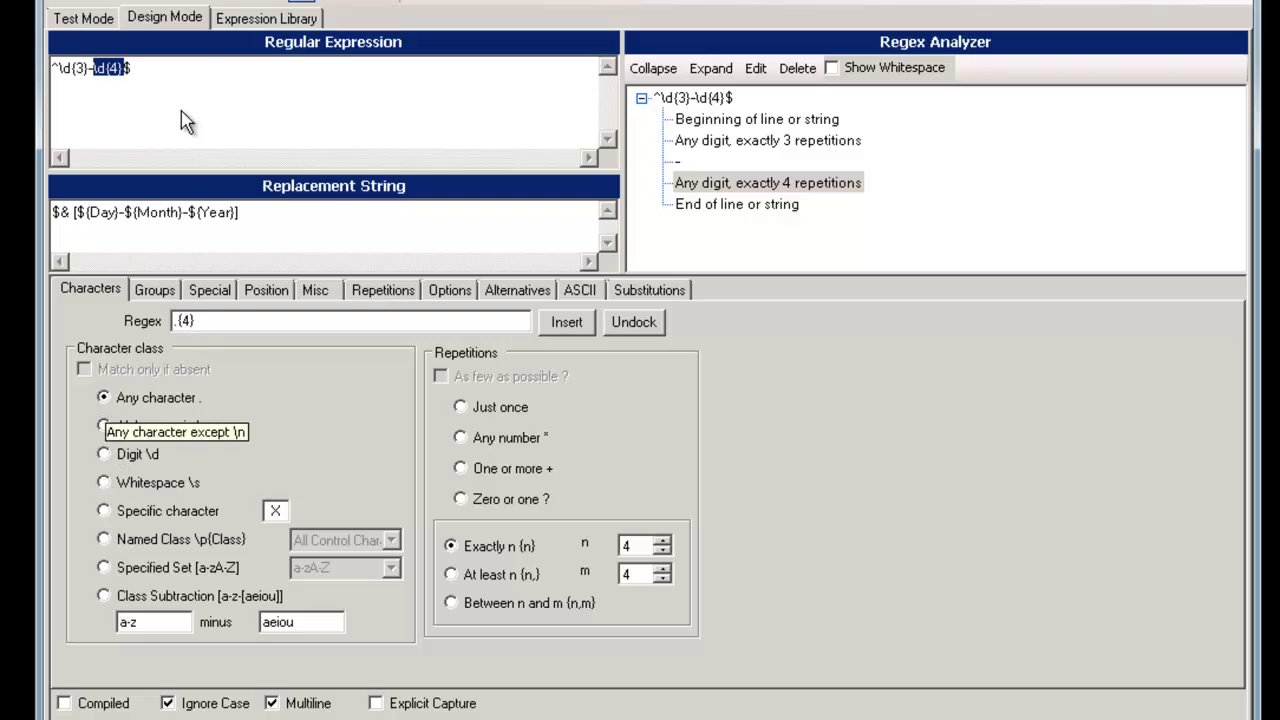
View the Expression Library, highlight the entry "A ten digit phone number", and return to Test Mode.
left_click(234, 16)
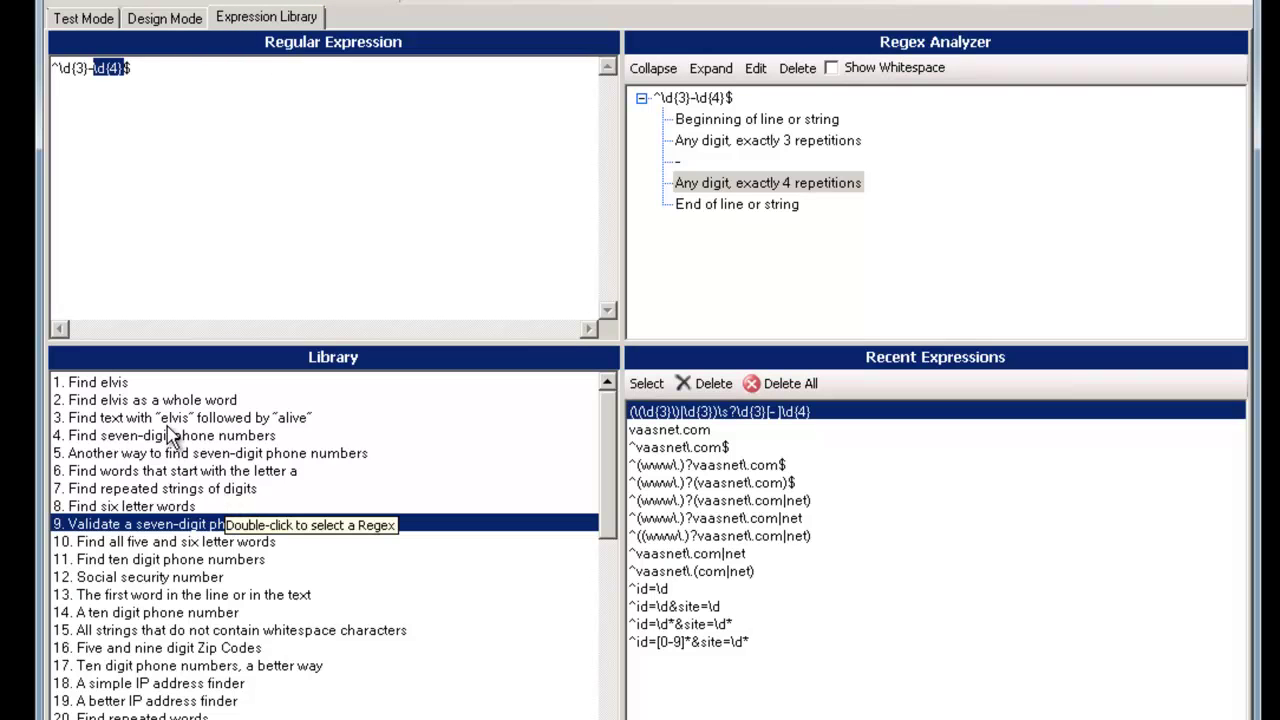
left_click(156, 614)
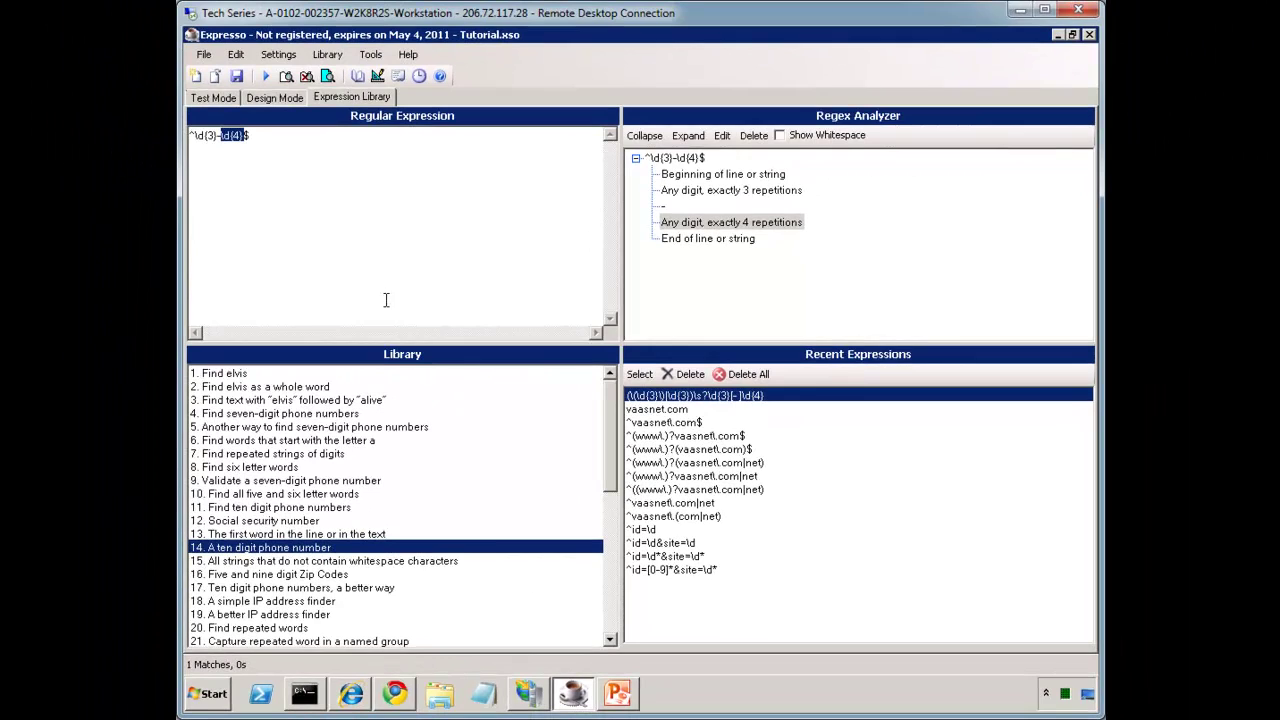
left_click(220, 97)
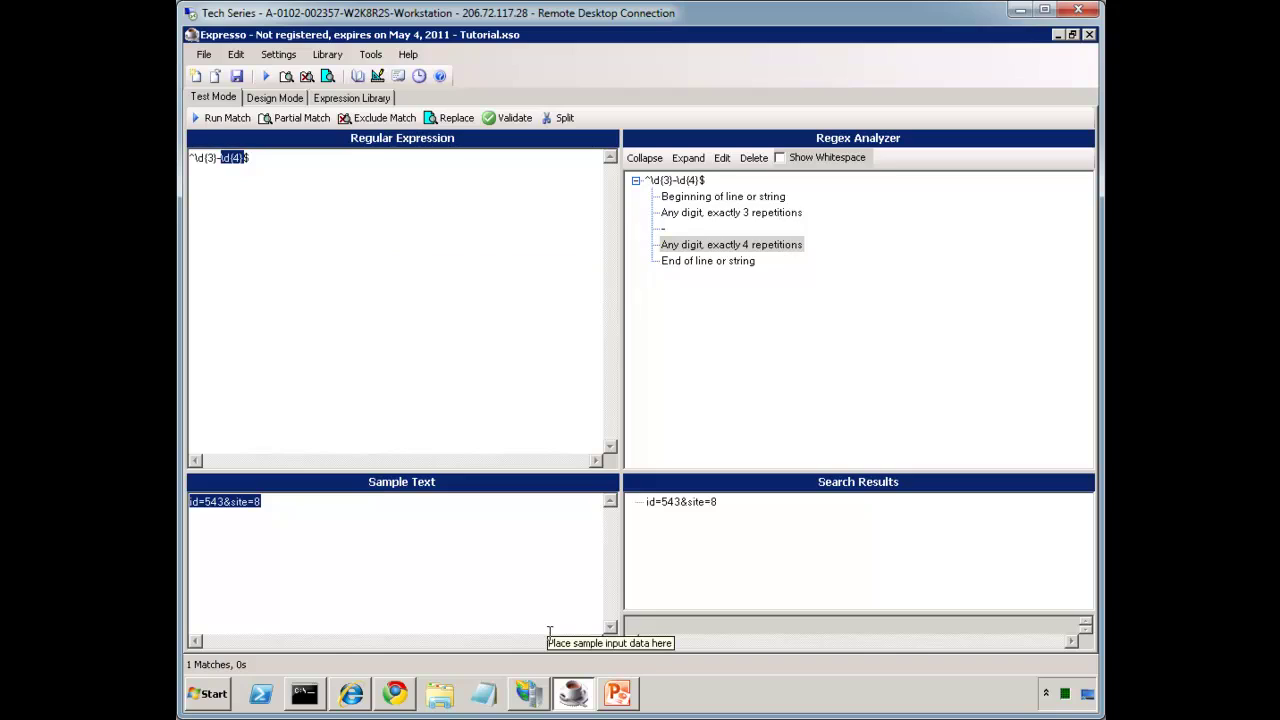
mouse_move(540, 695)
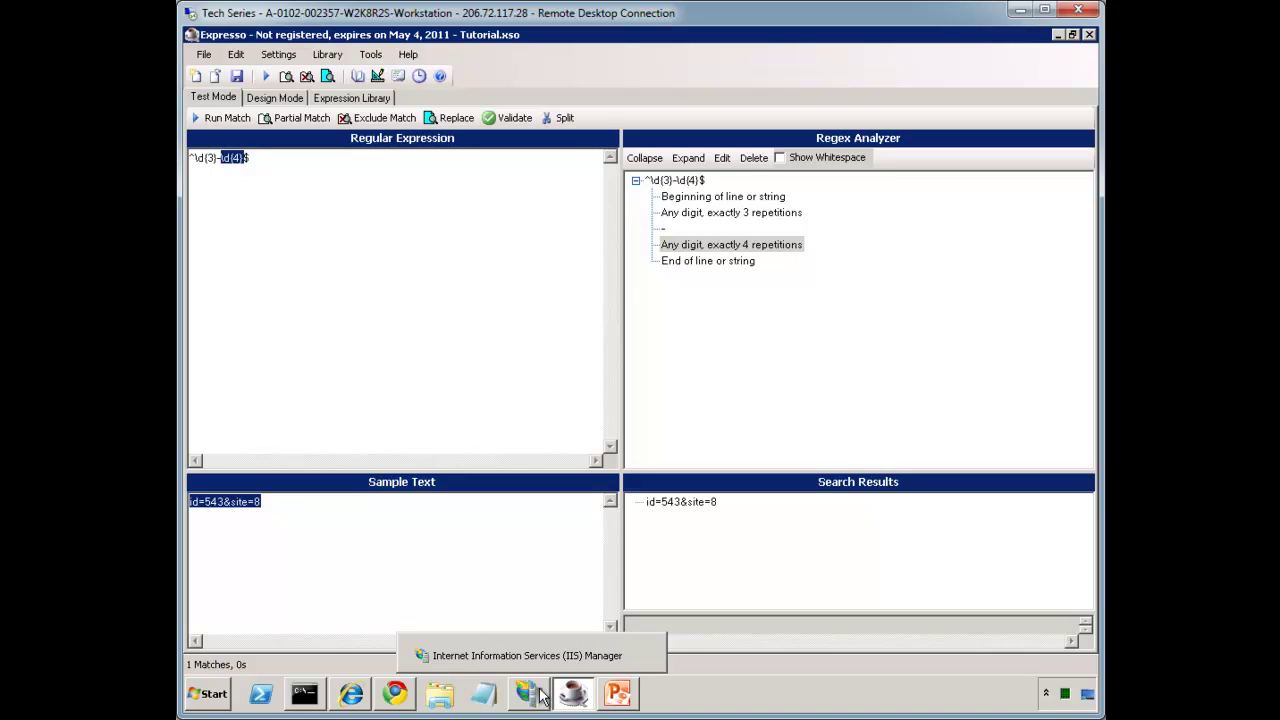
left_click(342, 155)
left_click(395, 693)
left_click(445, 38)
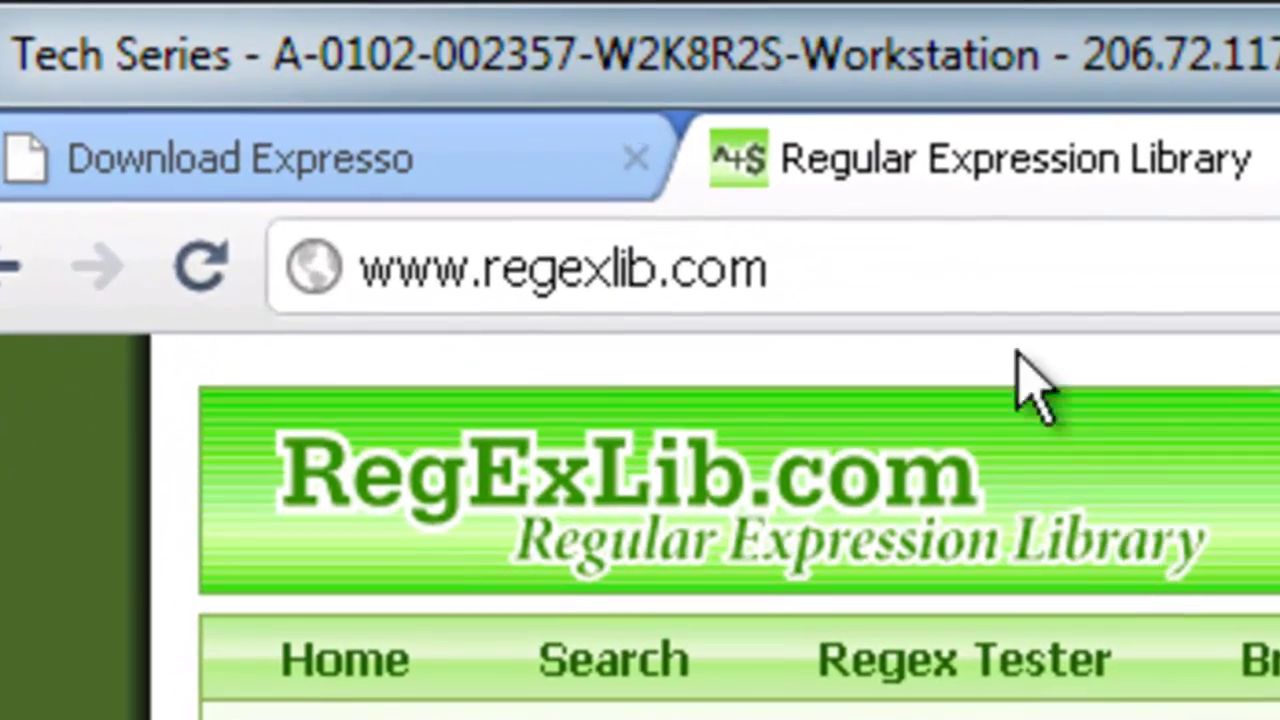
left_click(446, 64)
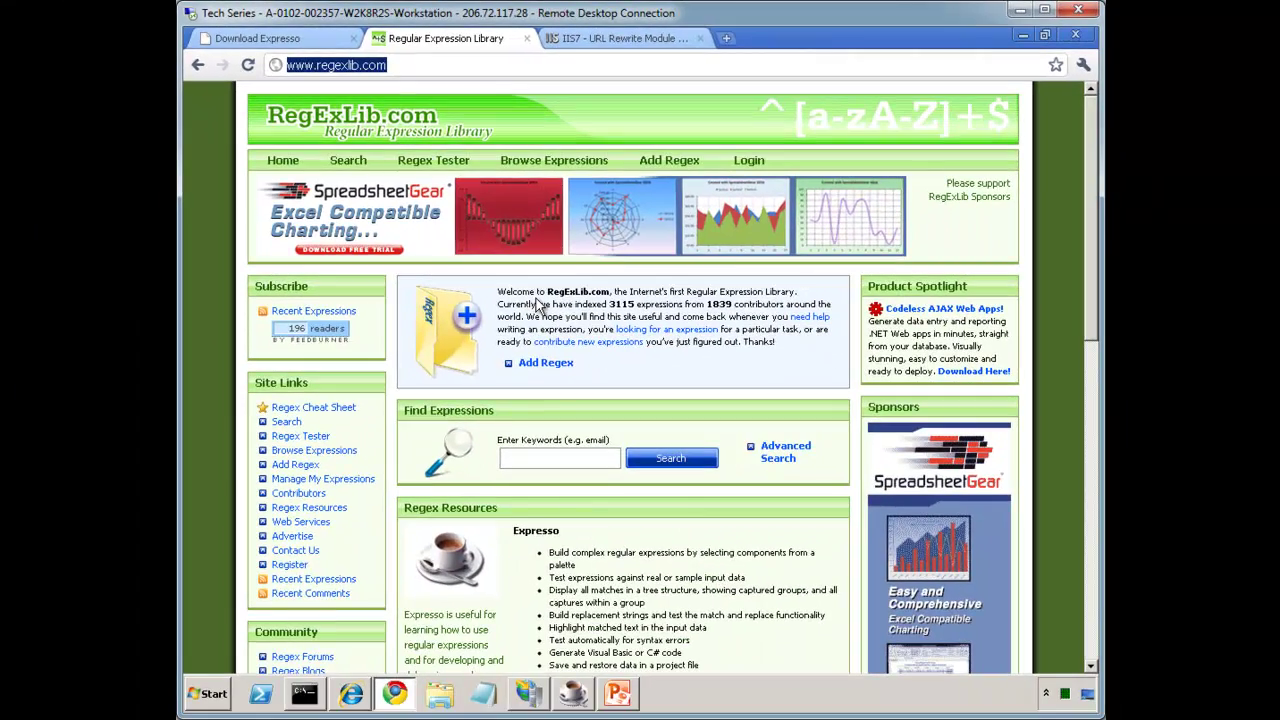
scroll(600, 462, "down", 3)
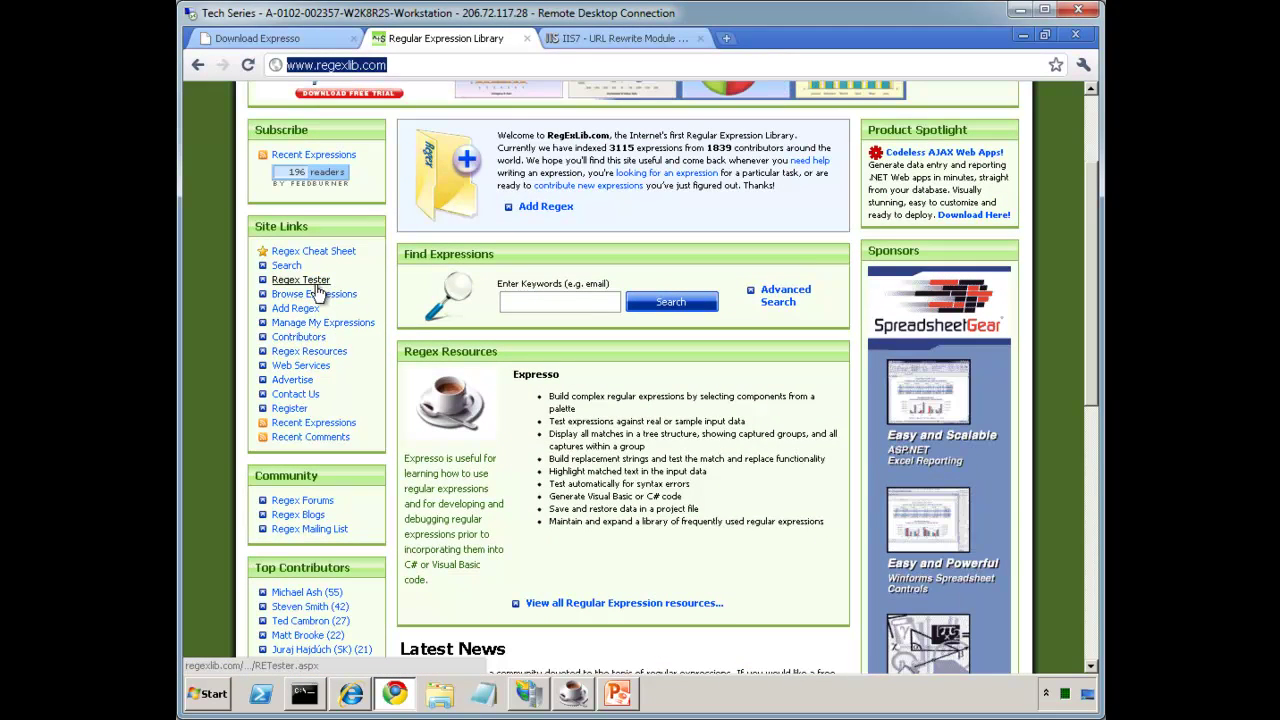
left_click(314, 294)
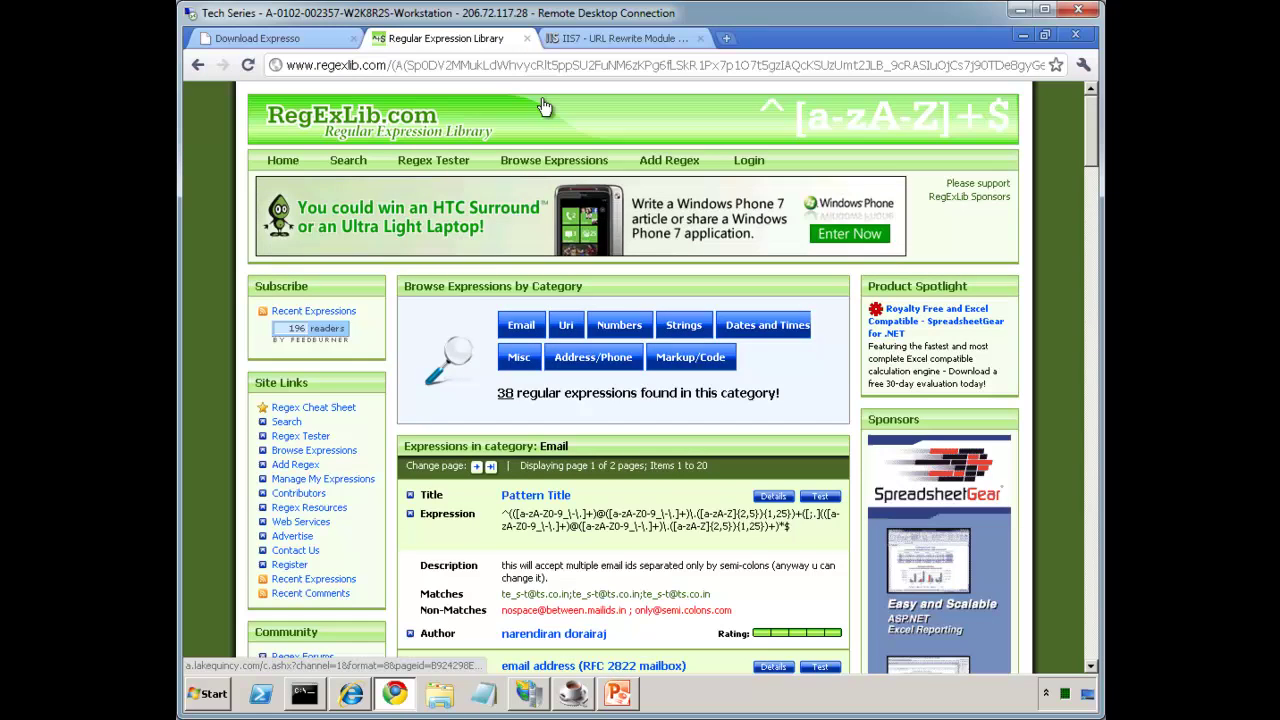
Load the forums.iis.net home page and open its IIS7 - URL Rewrite Module forum.
left_click(620, 38)
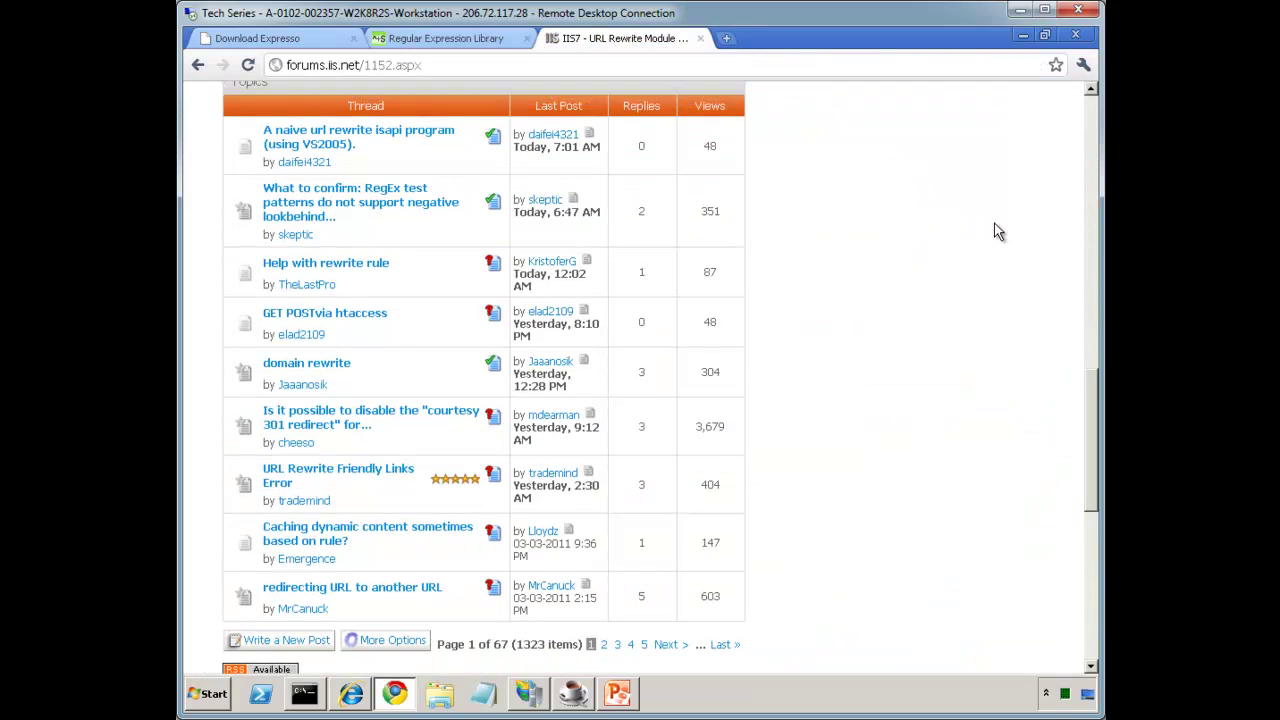
scroll(990, 235, "up", 15)
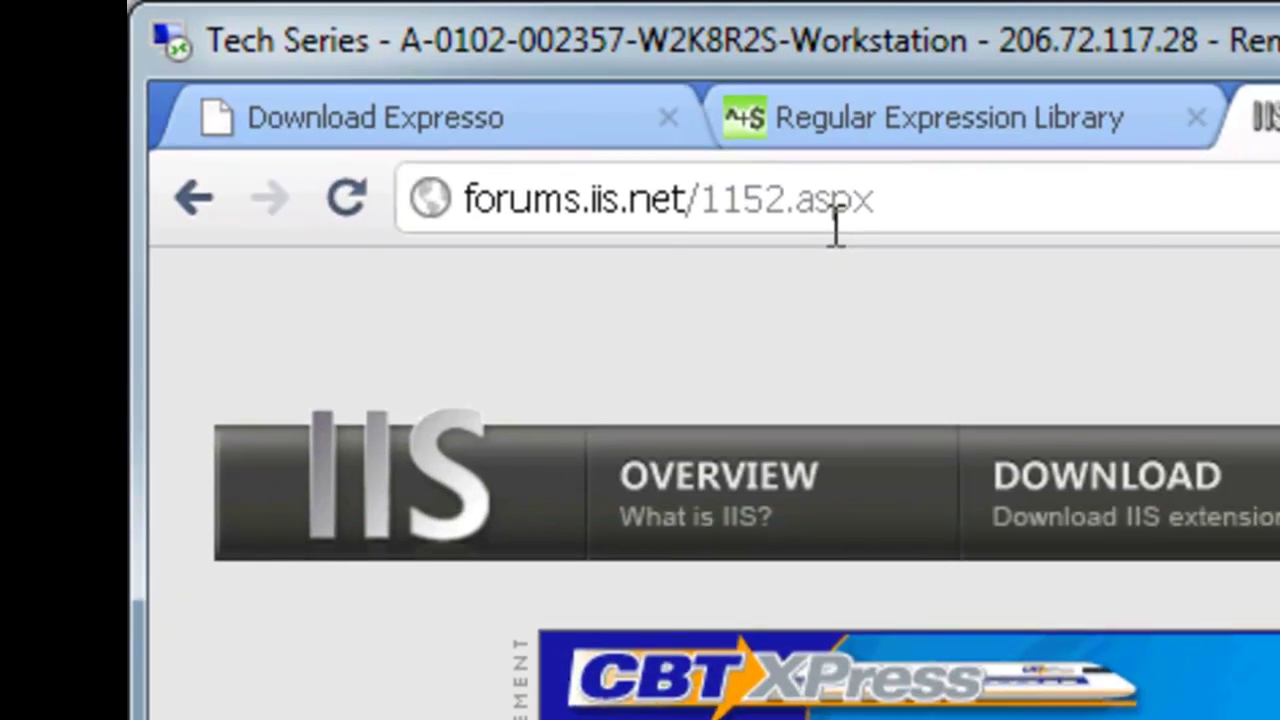
left_click(408, 72)
key("BackSpace")
key("BackSpace")
key("BackSpace")
key("BackSpace")
key("BackSpace")
key("BackSpace")
key("BackSpace")
key("BackSpace")
key("BackSpace")
key("BackSpace")
key("Return")
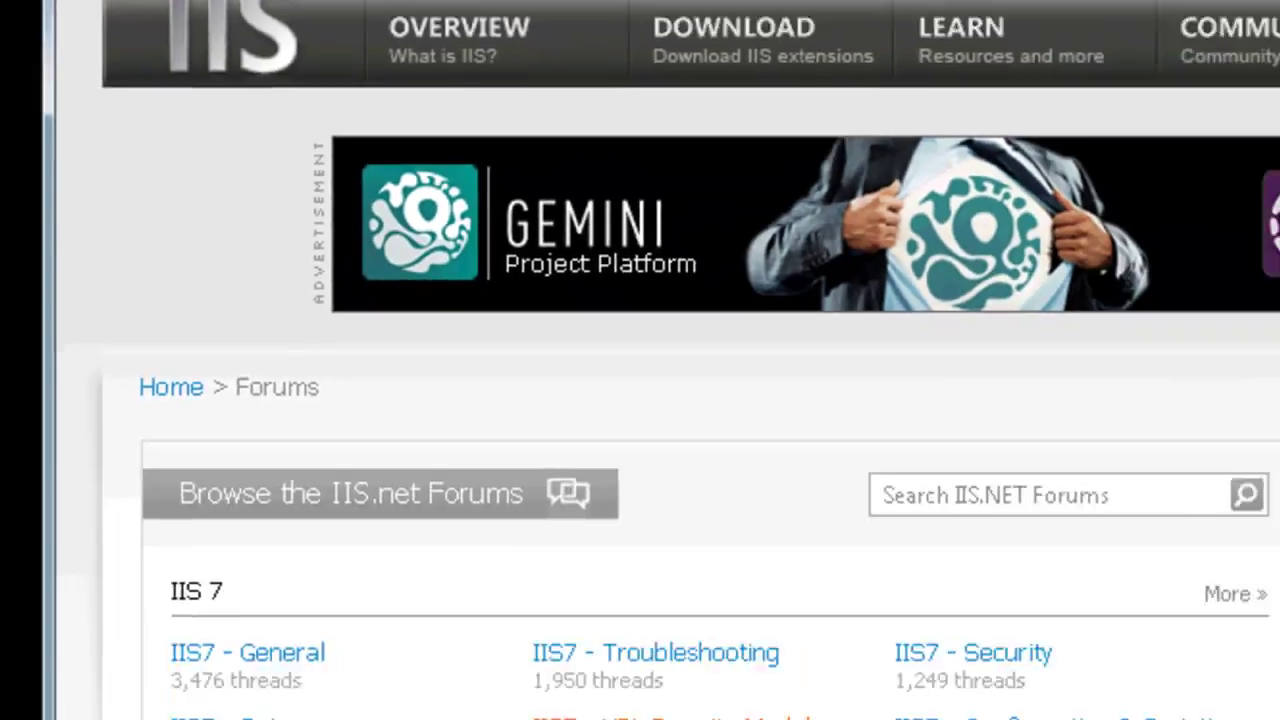
left_click(680, 718)
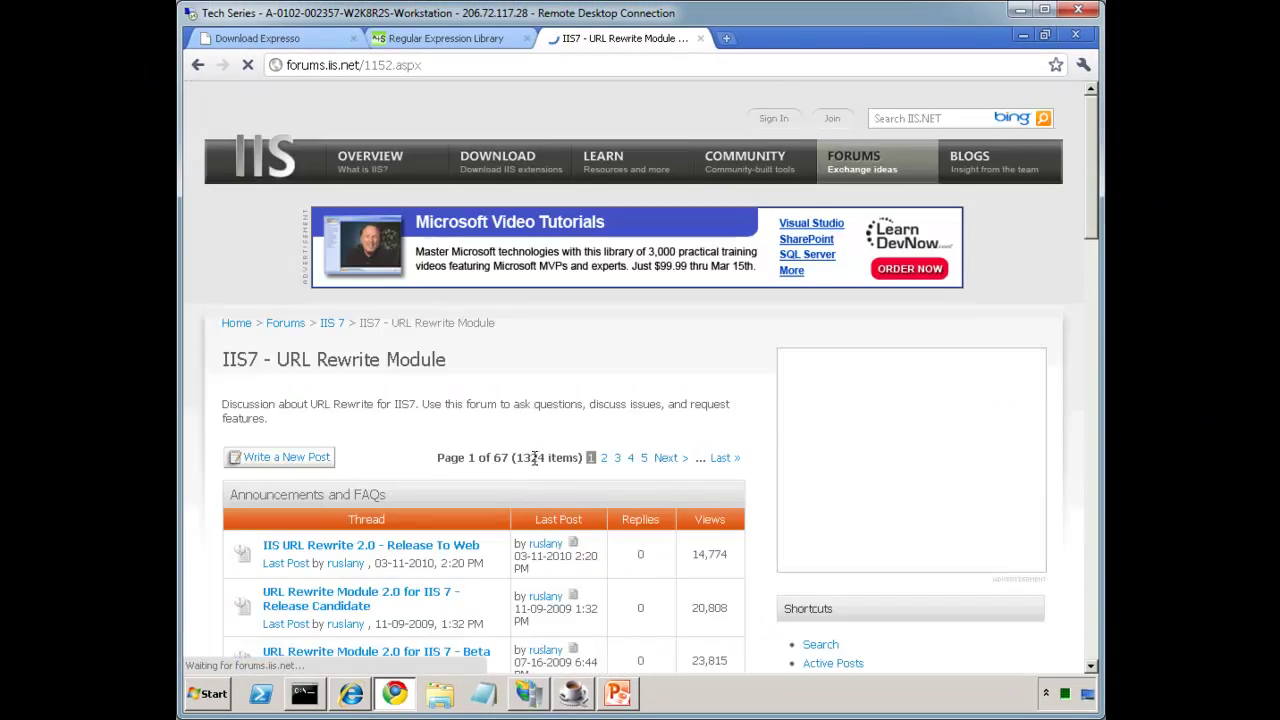
Look through the announcements and topic threads in the URL Rewrite Module forum.
scroll(575, 457, "down", 10)
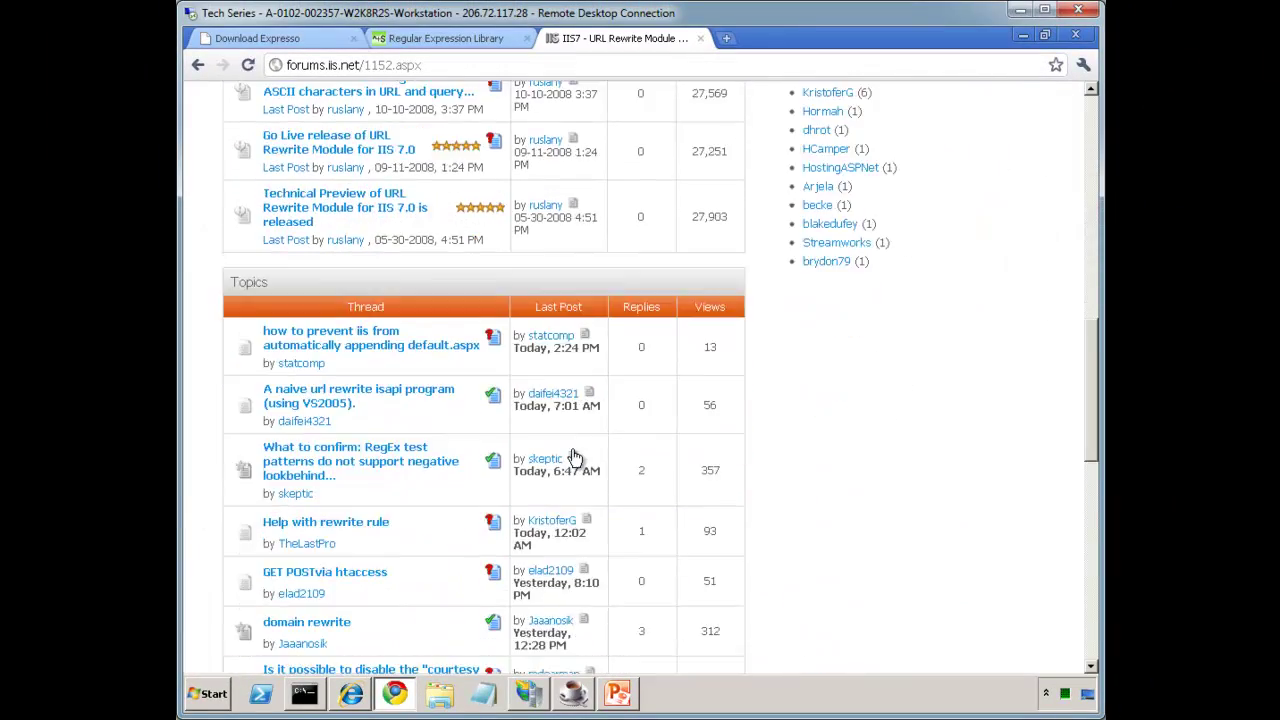
scroll(440, 390, "up", 4)
scroll(440, 388, "down", 5)
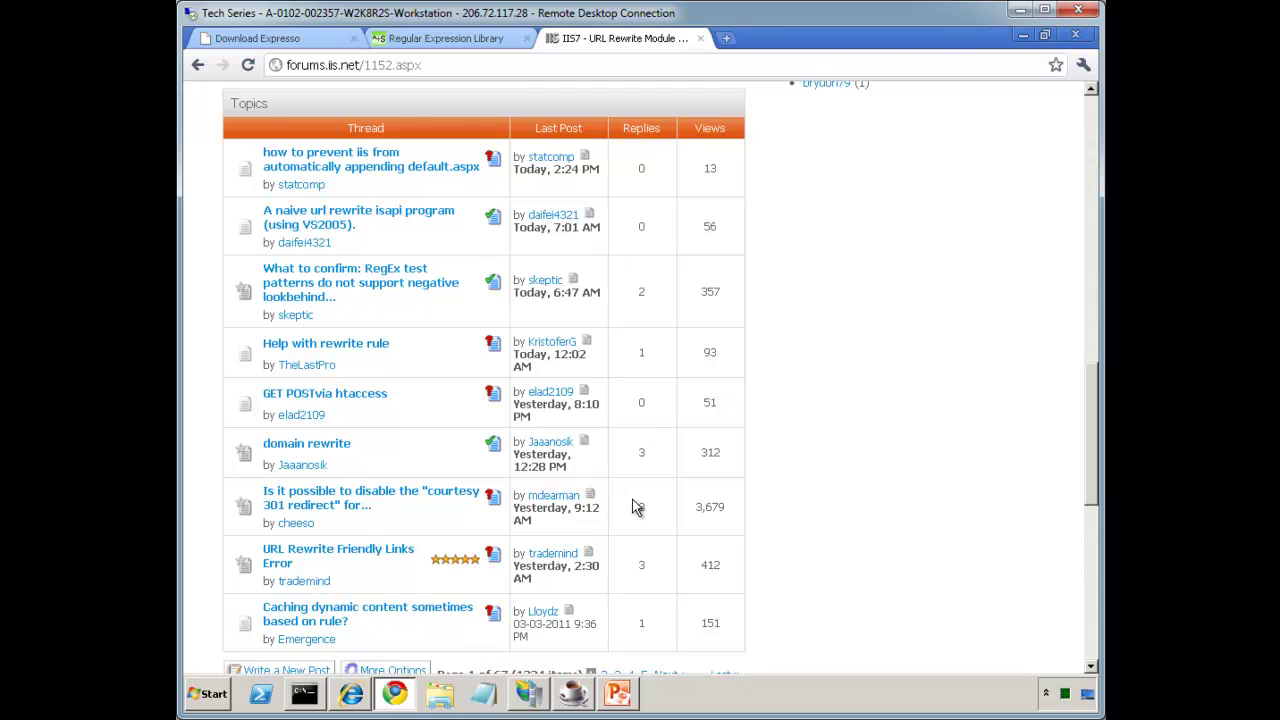
left_click_drag(531, 404, 565, 406)
scroll(643, 515, "down", 3)
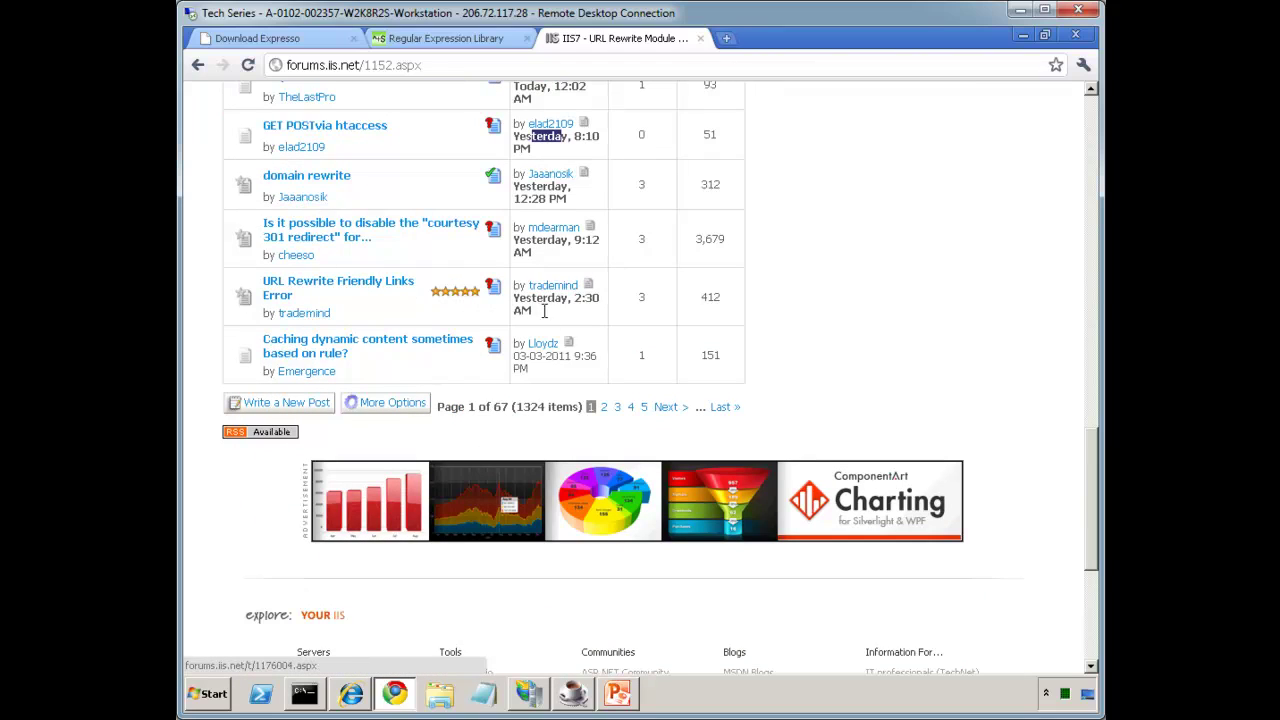
scroll(608, 335, "up", 3)
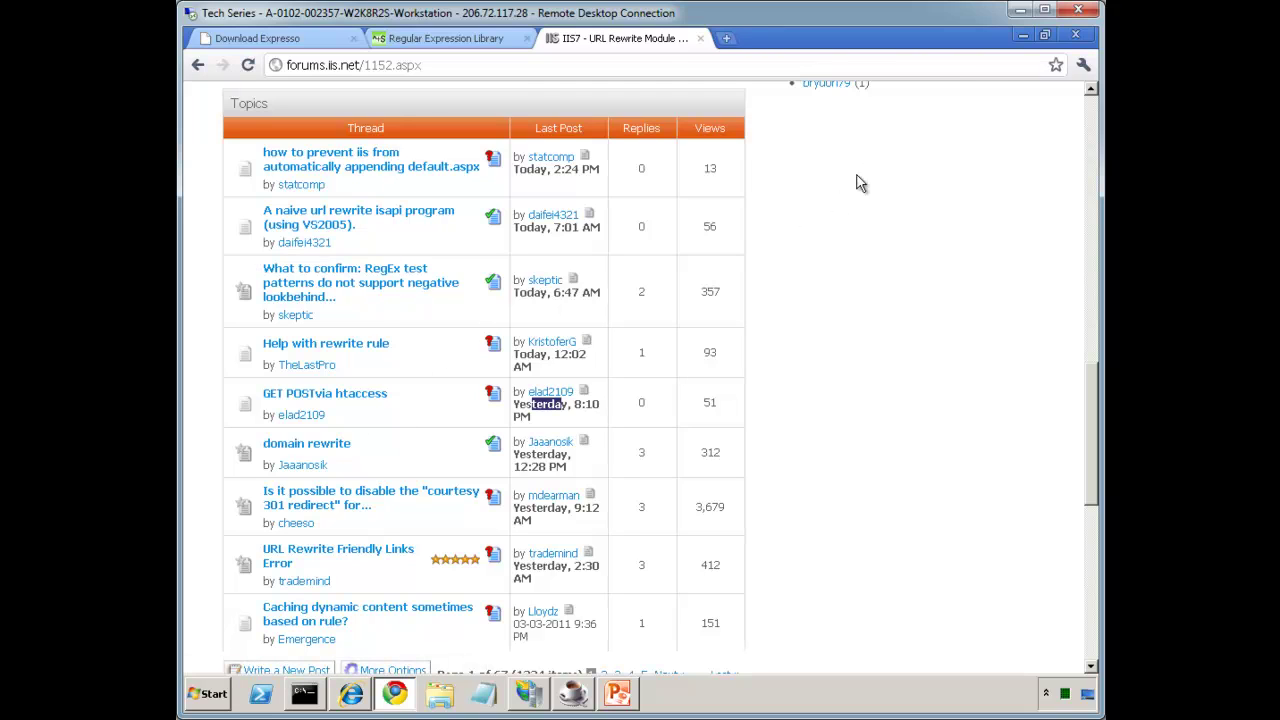
Minimize Chrome and Expresso, switch to IIS Manager, and open the URL Rewrite feature of the Contoso.com site.
left_click(1022, 37)
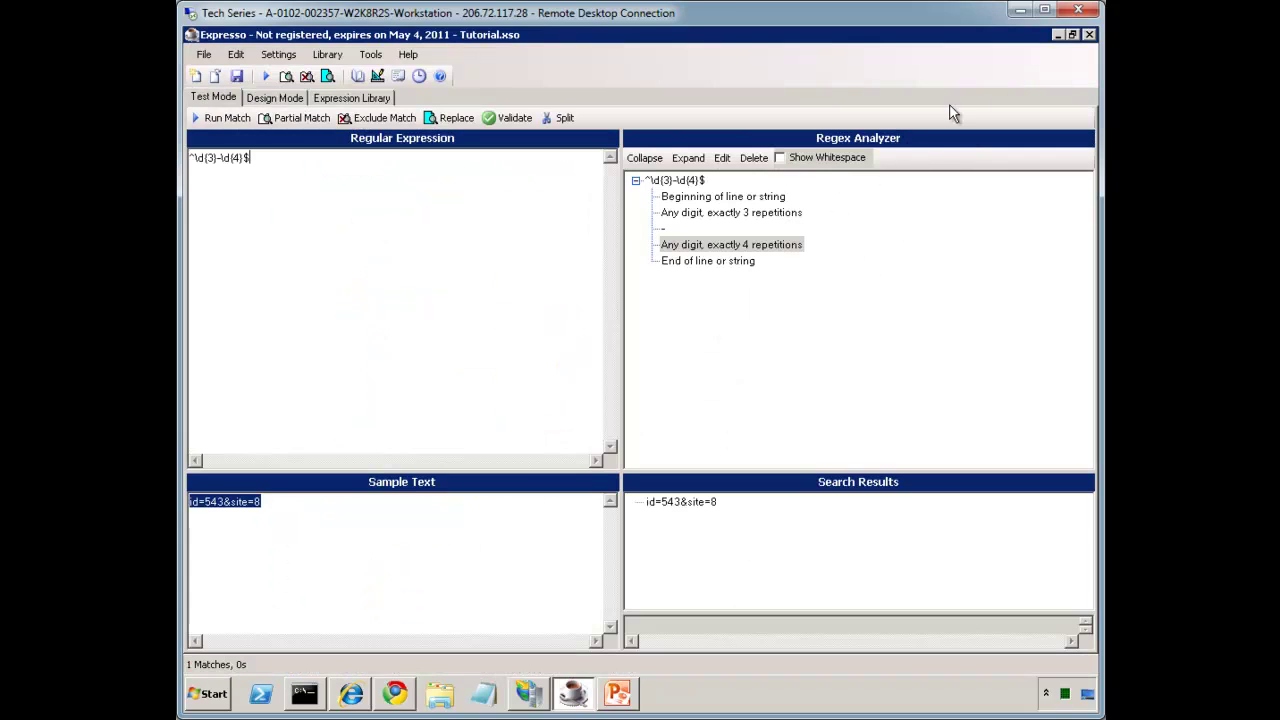
left_click(1058, 36)
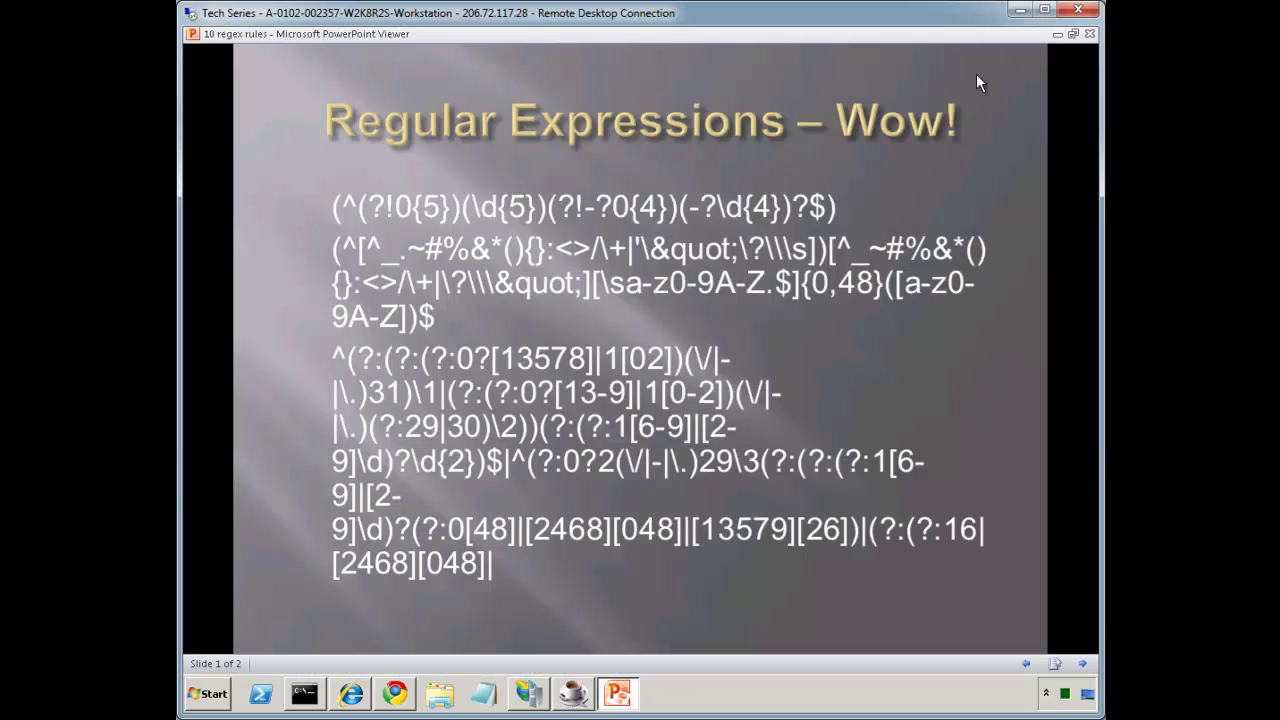
left_click(529, 700)
left_click(268, 215)
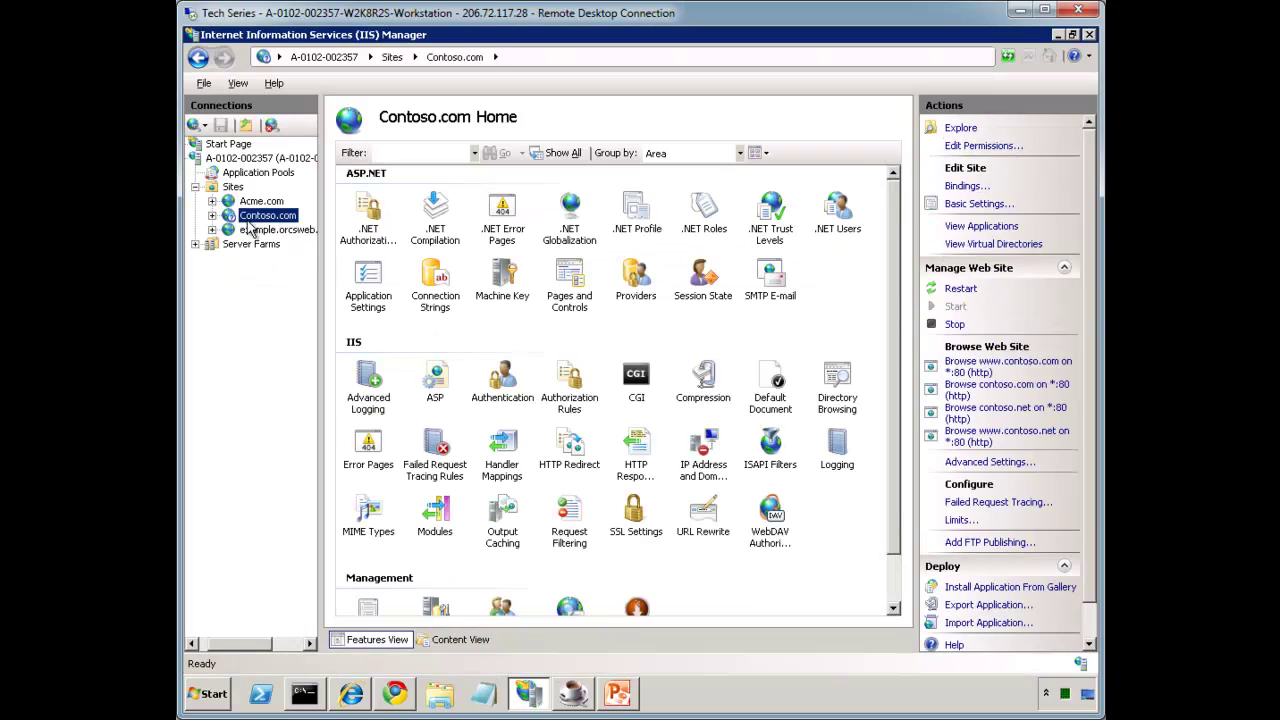
left_click(705, 520)
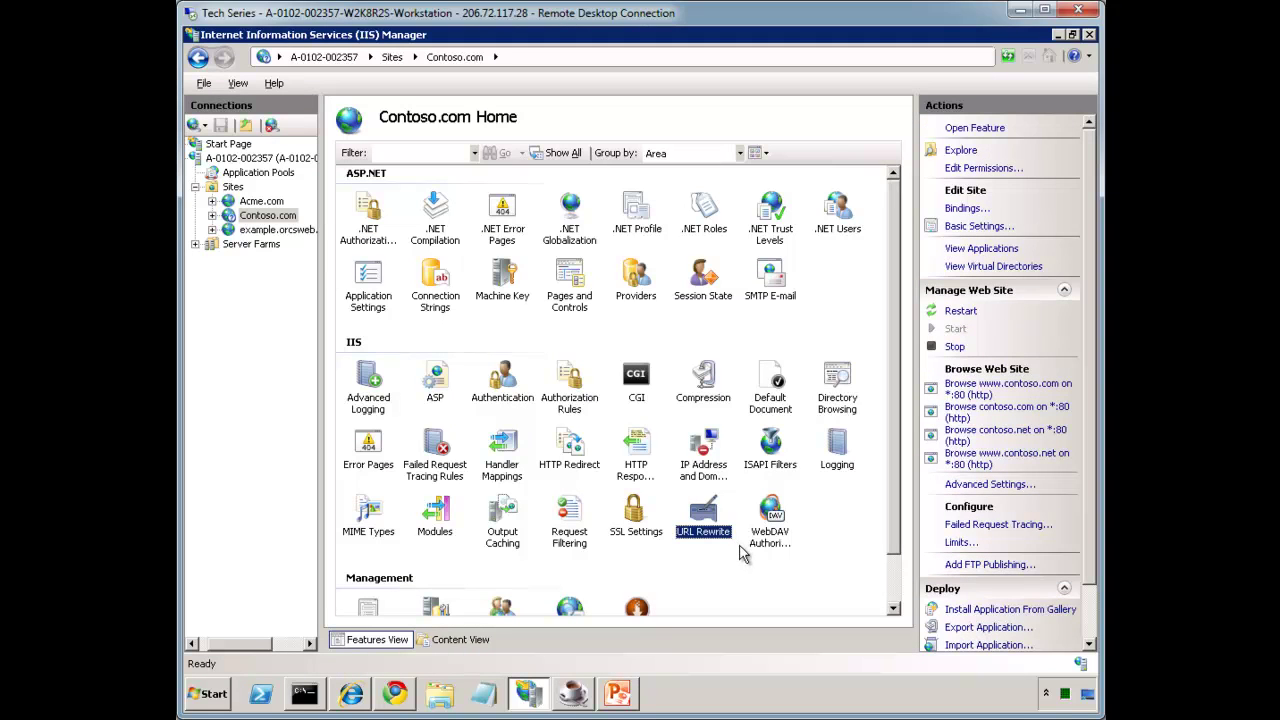
double_click(714, 531)
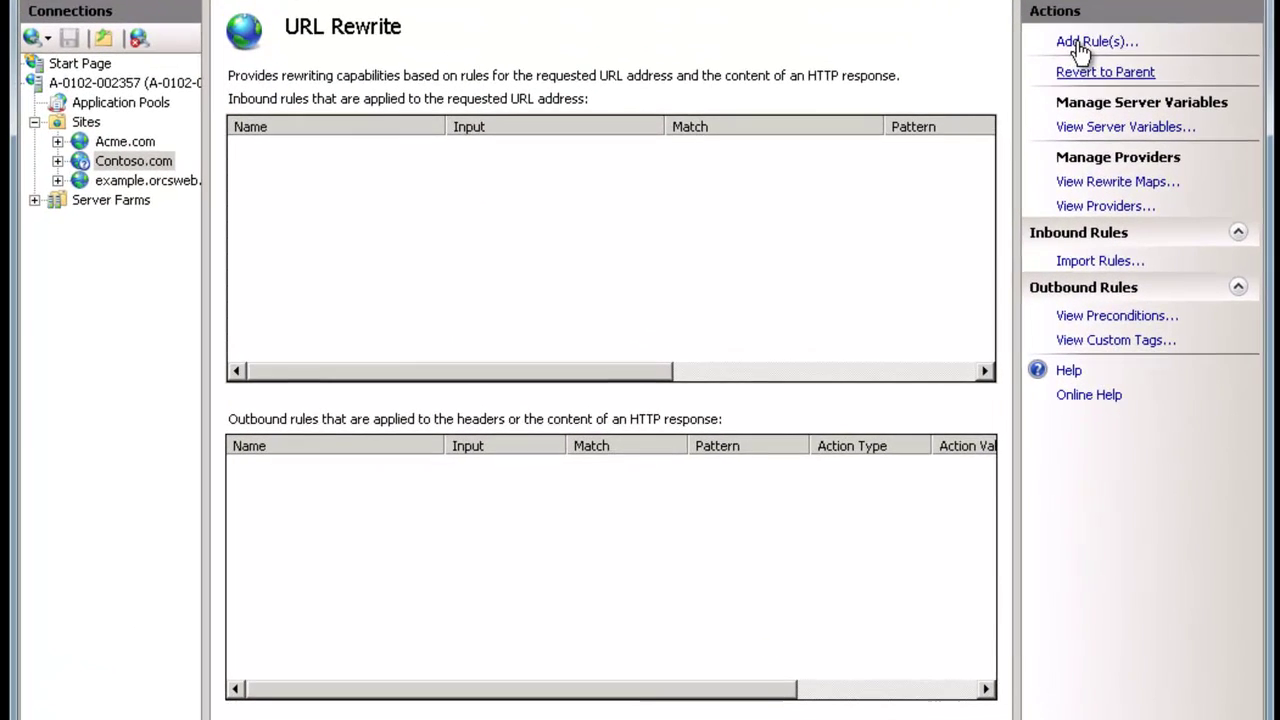
Add a blank inbound rule named "Example rules" with the pattern .* as its URL match.
left_click(1079, 45)
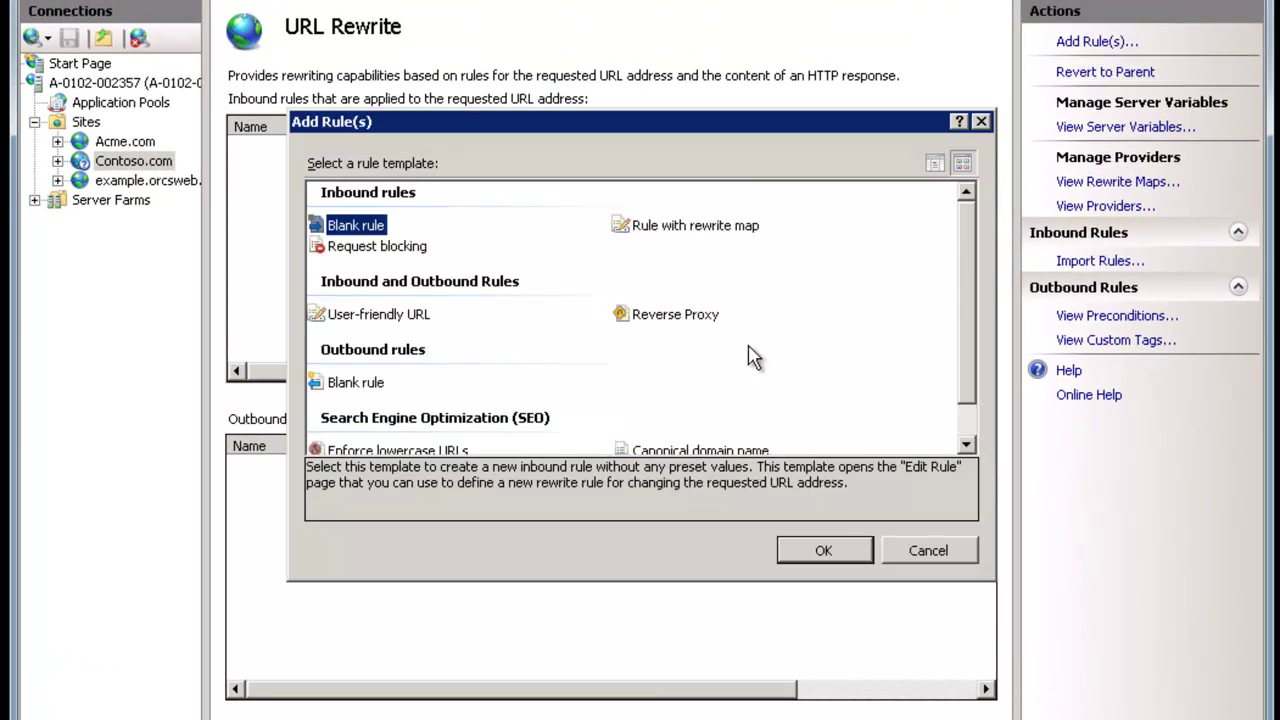
left_click(829, 551)
type("Example rules")
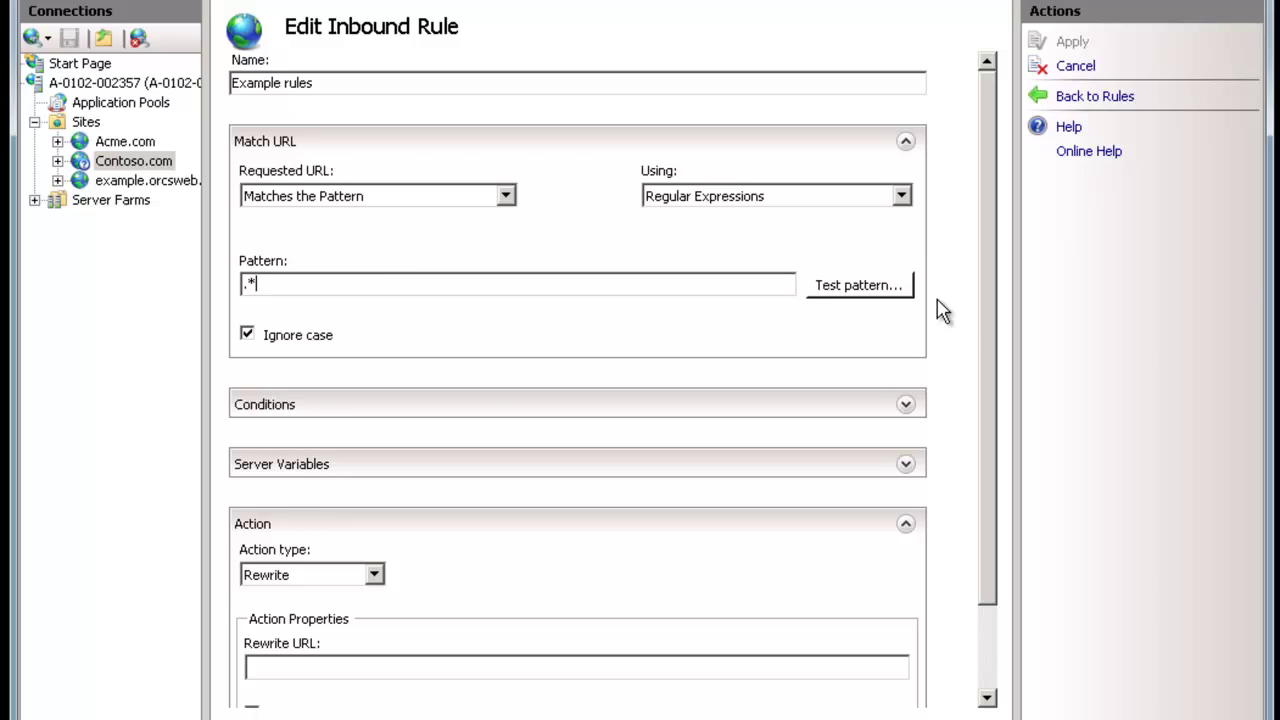
left_click_drag(991, 305, 1000, 435)
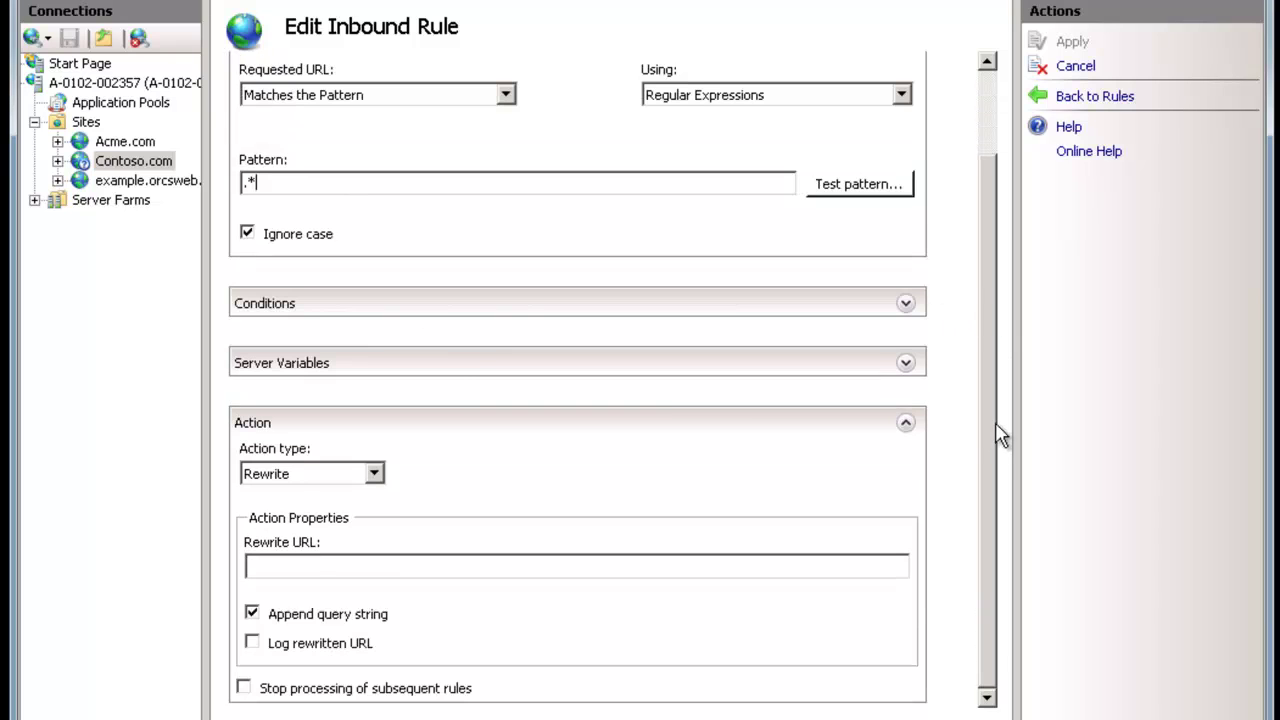
left_click(902, 304)
left_click(846, 390)
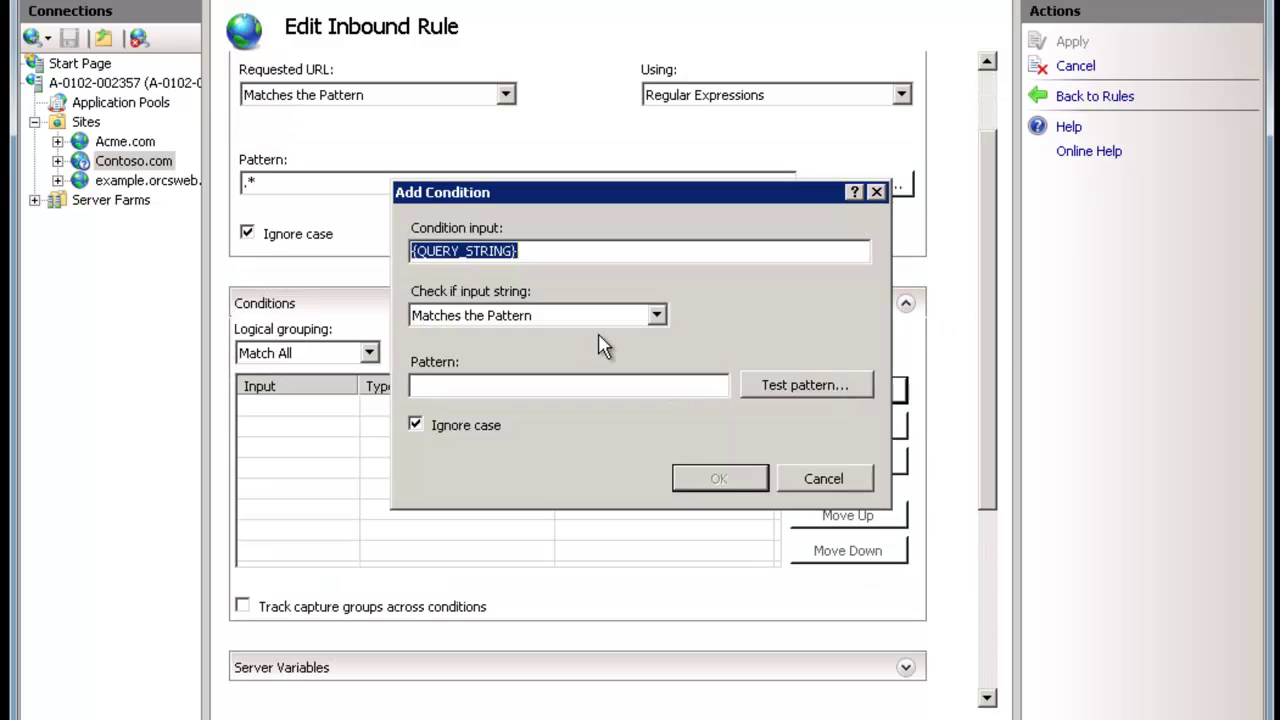
type("{http")
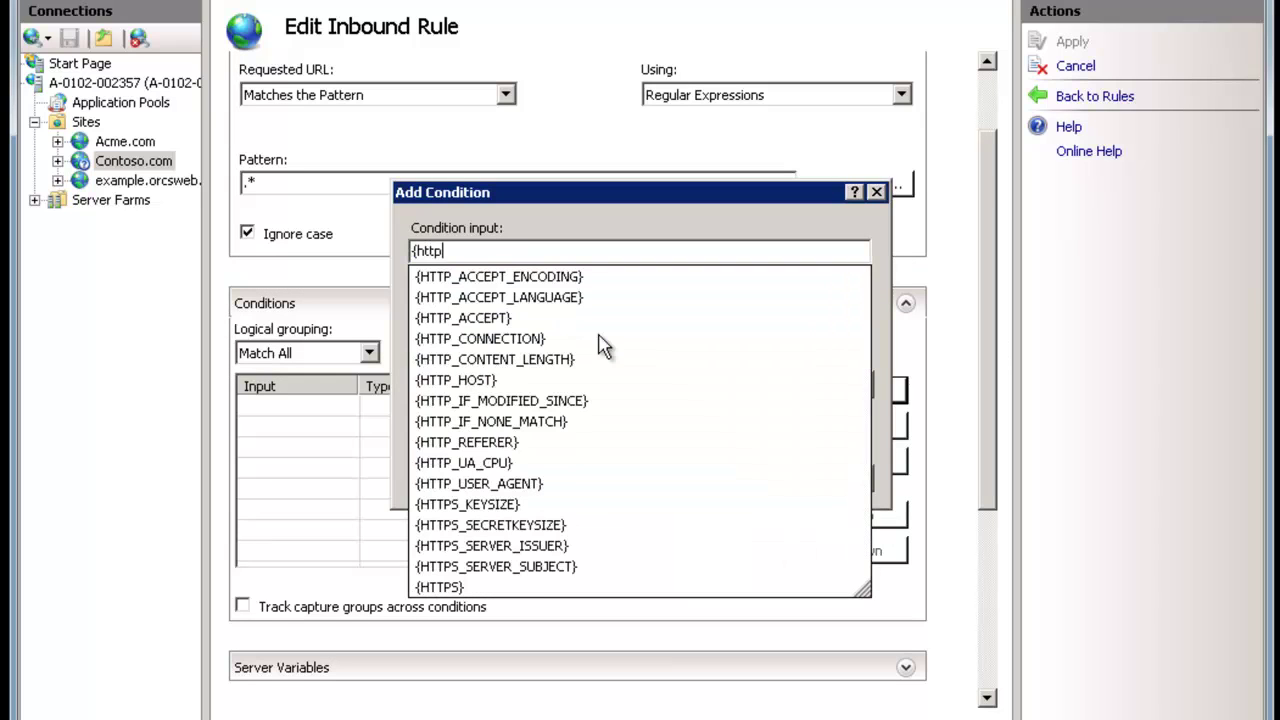
type("_h")
key("Tab")
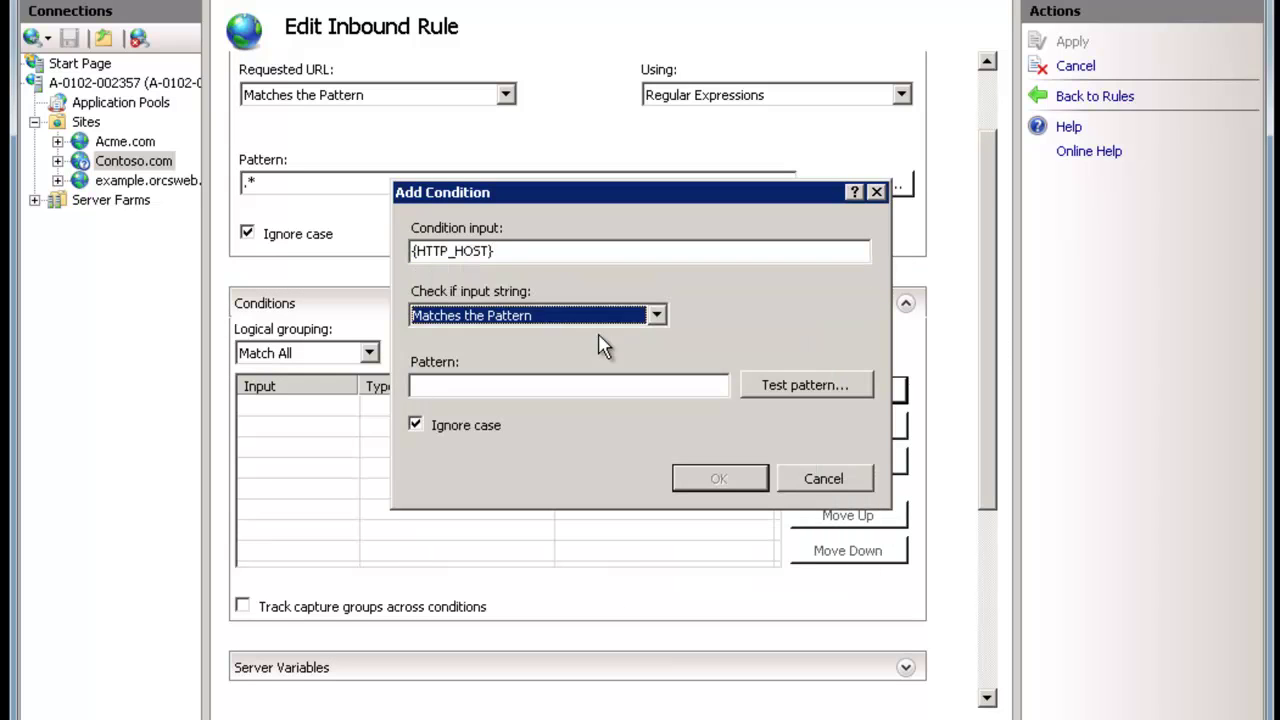
key("Tab")
type("www.con")
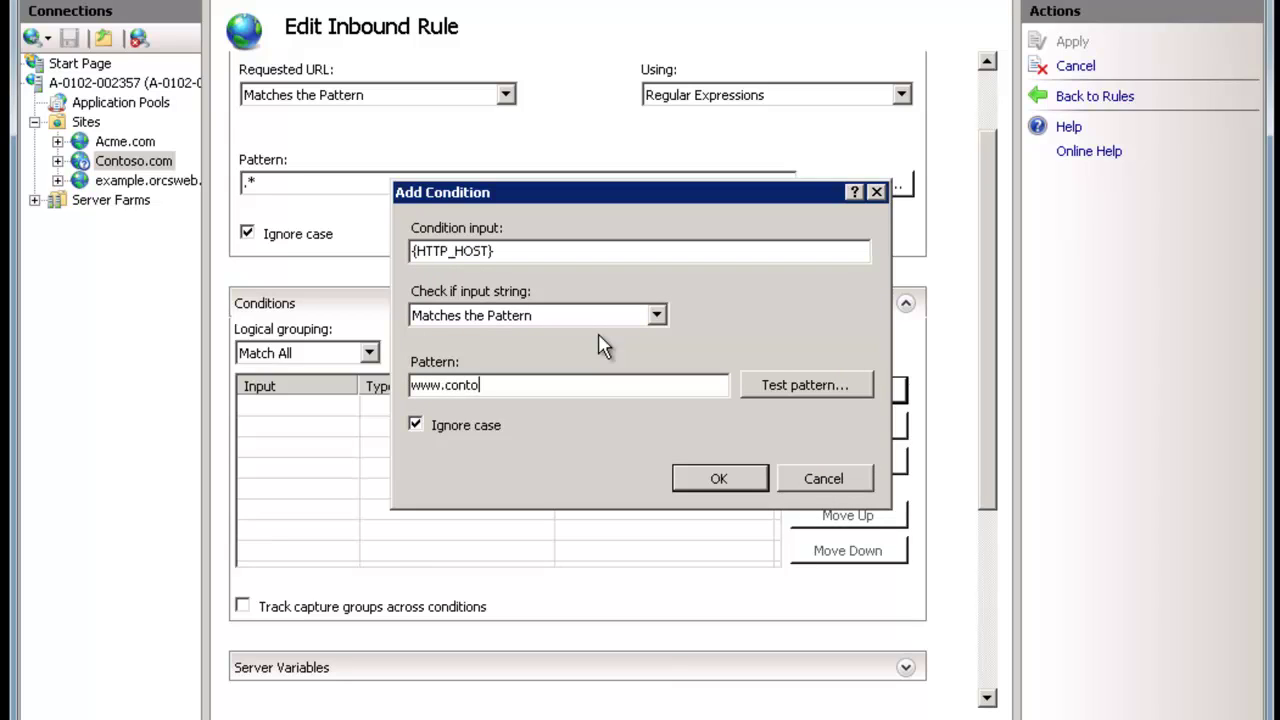
type("toso.com")
key("Return")
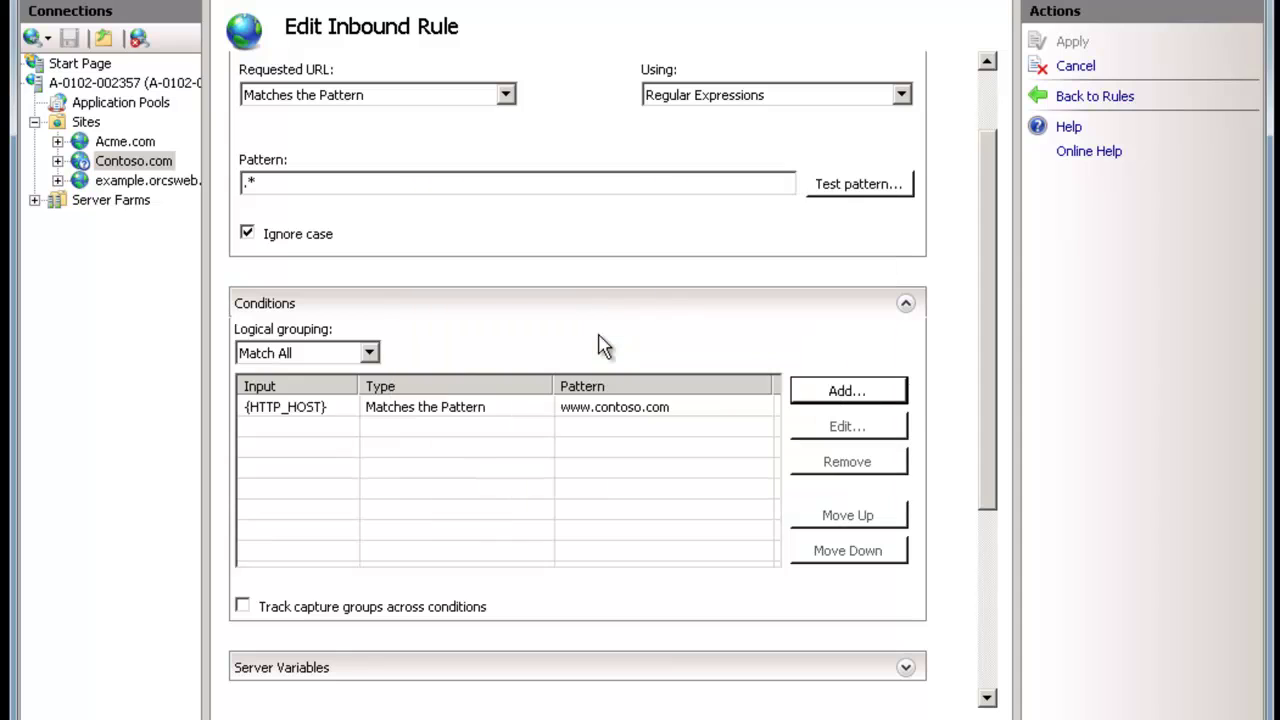
Set the rule's action to Custom Response with status code 500, reason "Error" and description "Just joking with you here", and apply the rule.
left_click(988, 584)
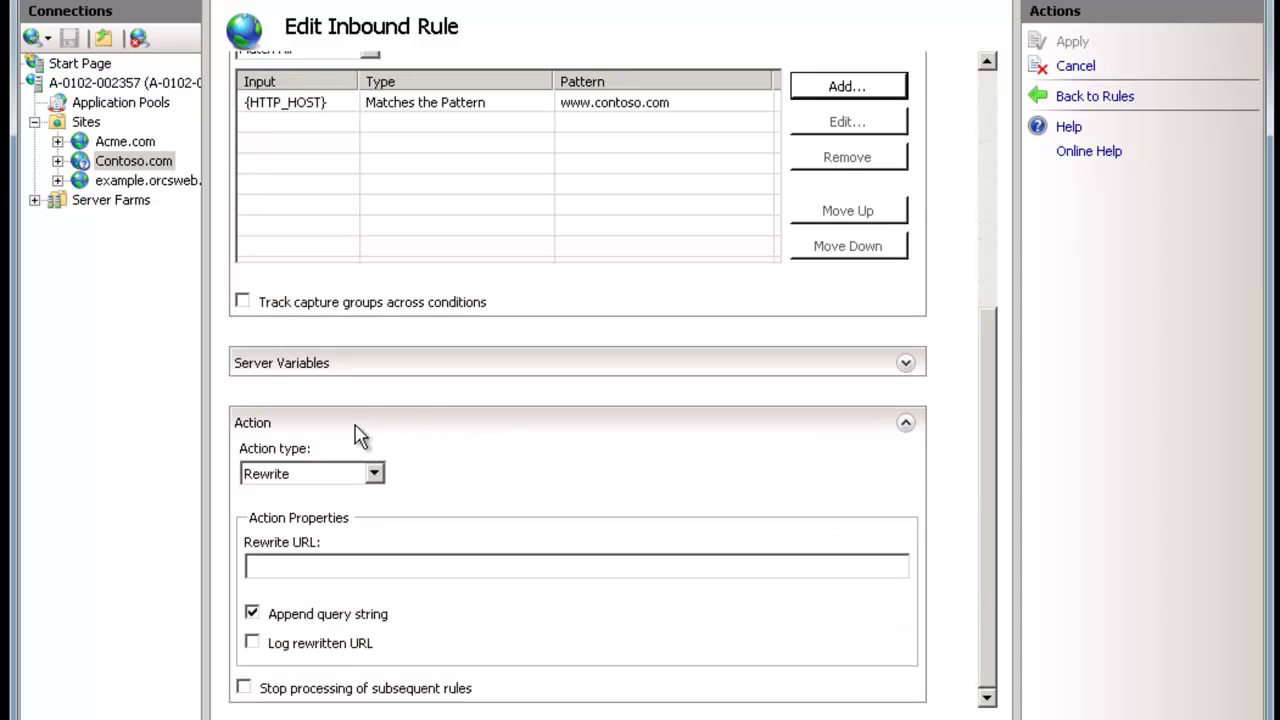
left_click(330, 475)
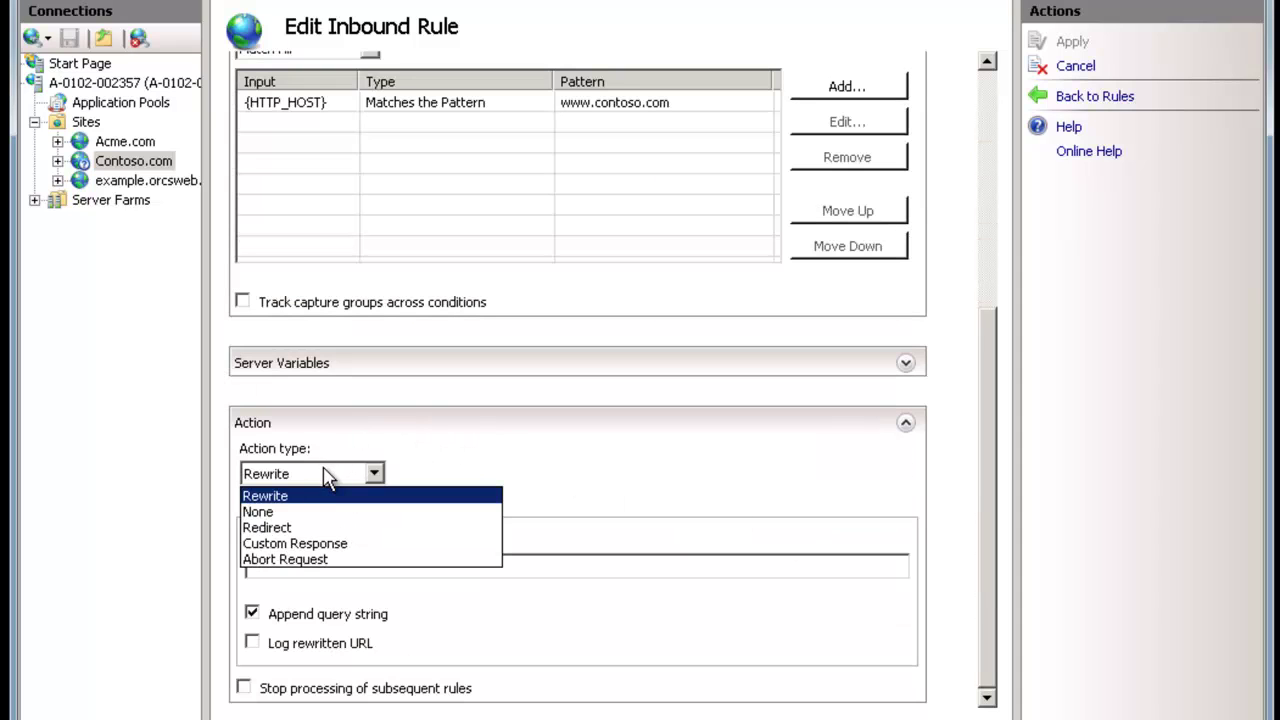
left_click(310, 546)
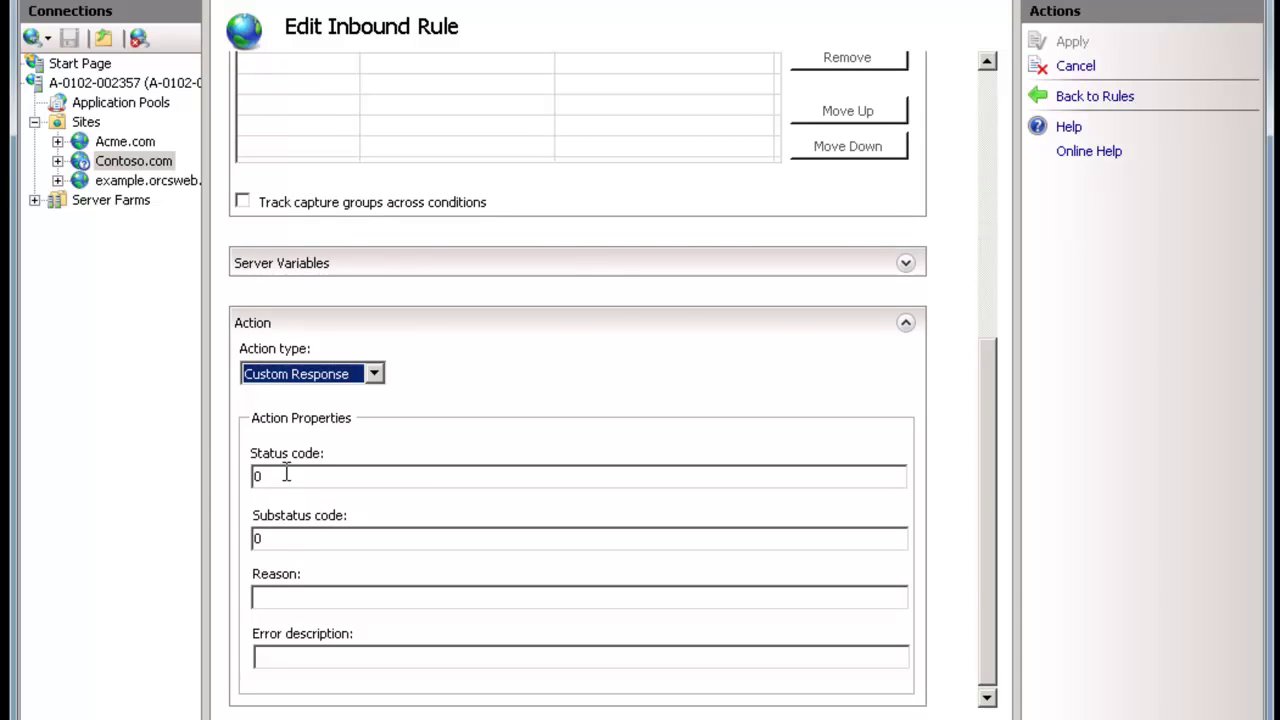
double_click(286, 476)
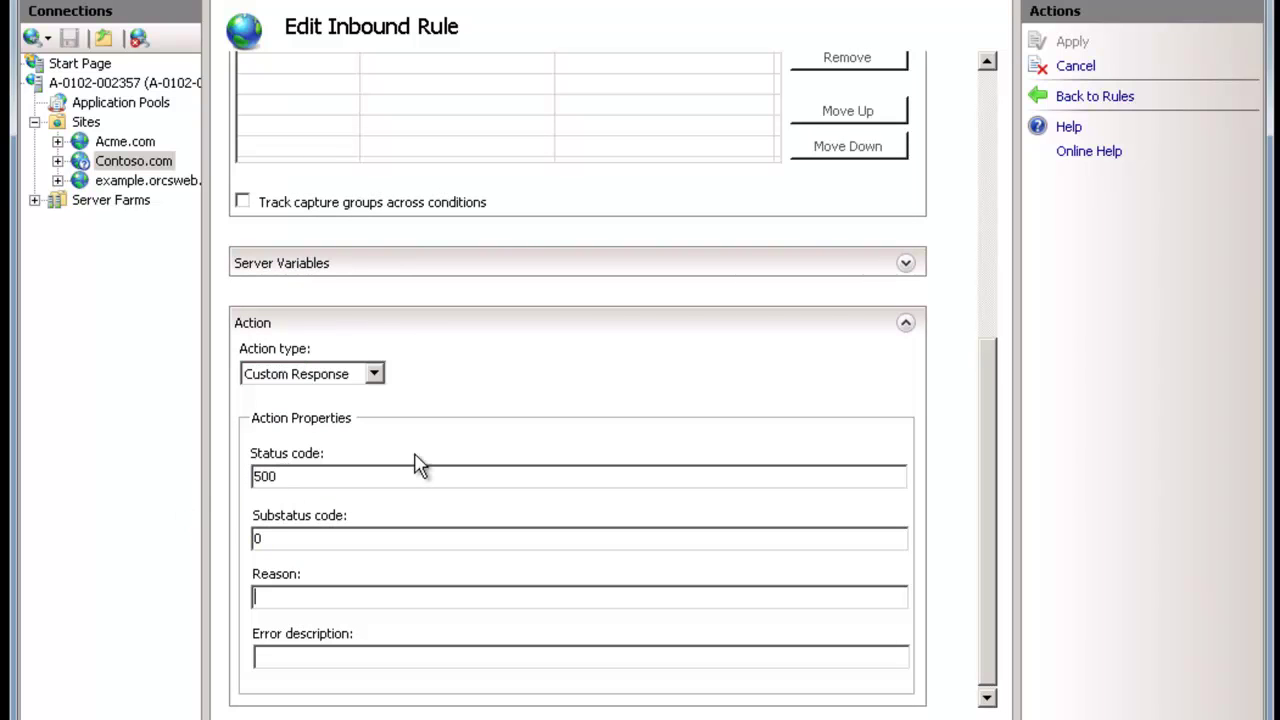
type("Error")
key("Tab")
type("Just joking with you here")
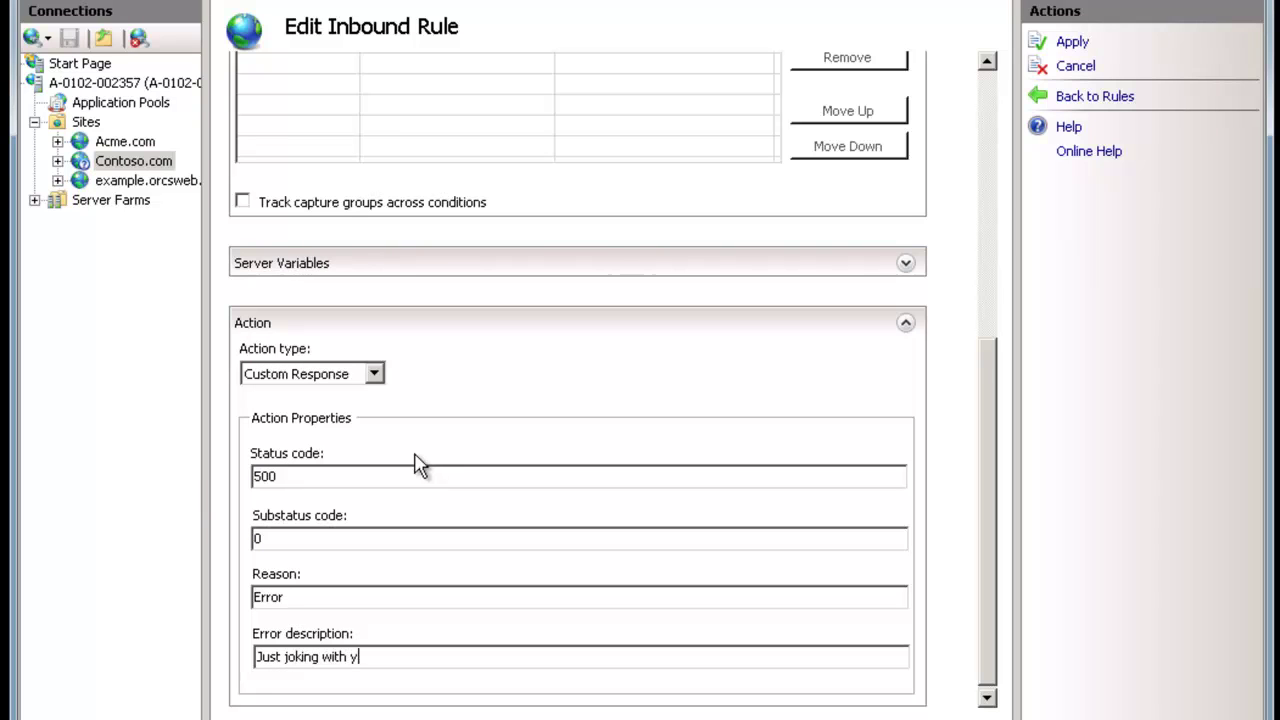
left_click(1072, 42)
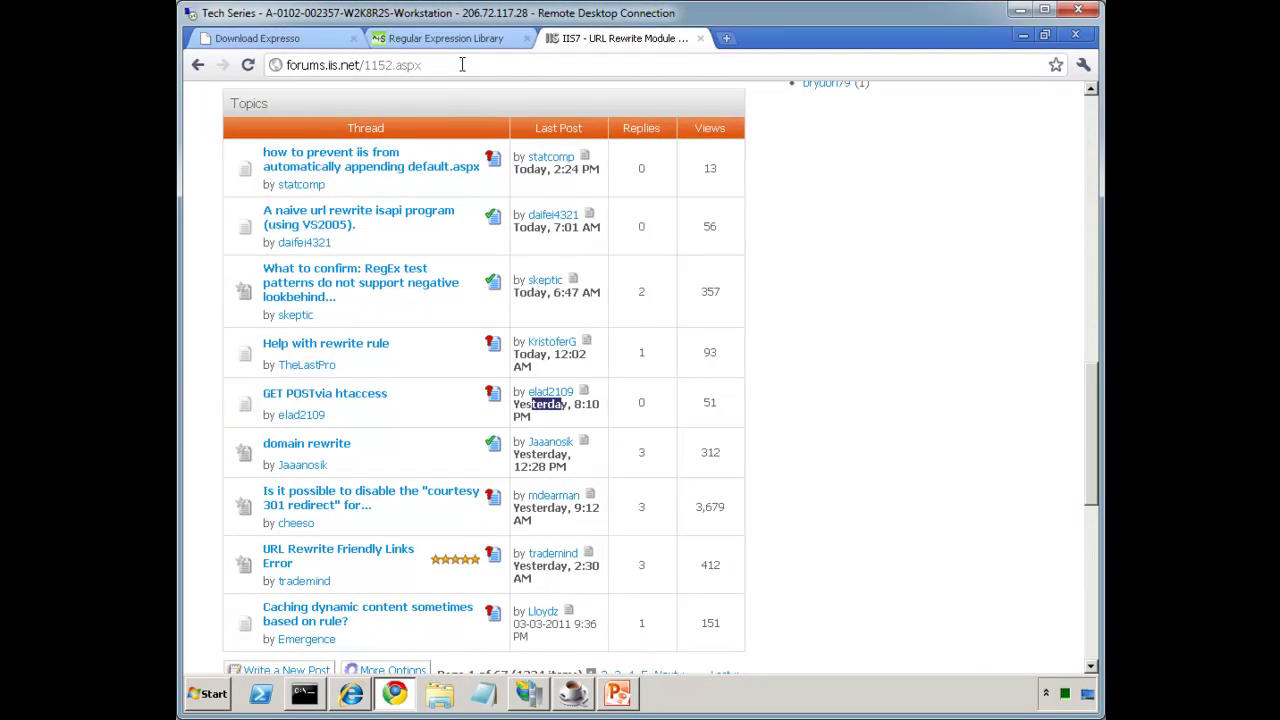
key("ctrl+t")
type("www.contoso.com")
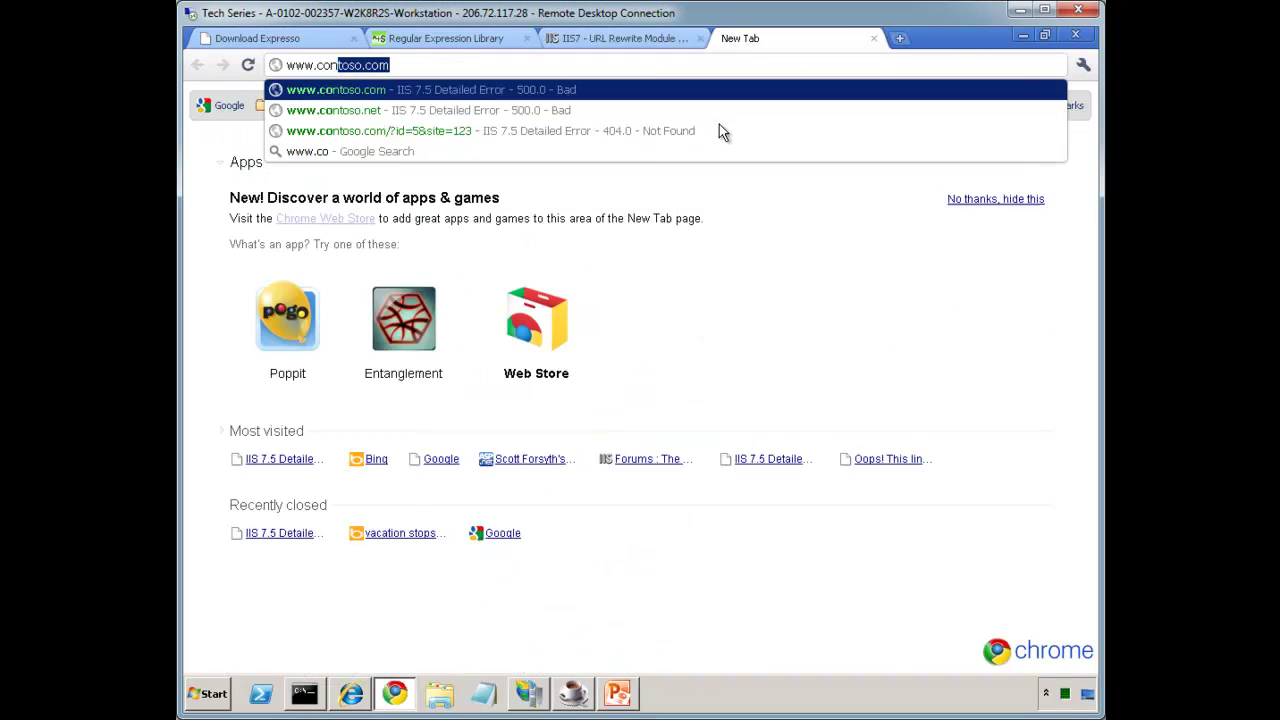
key("Return")
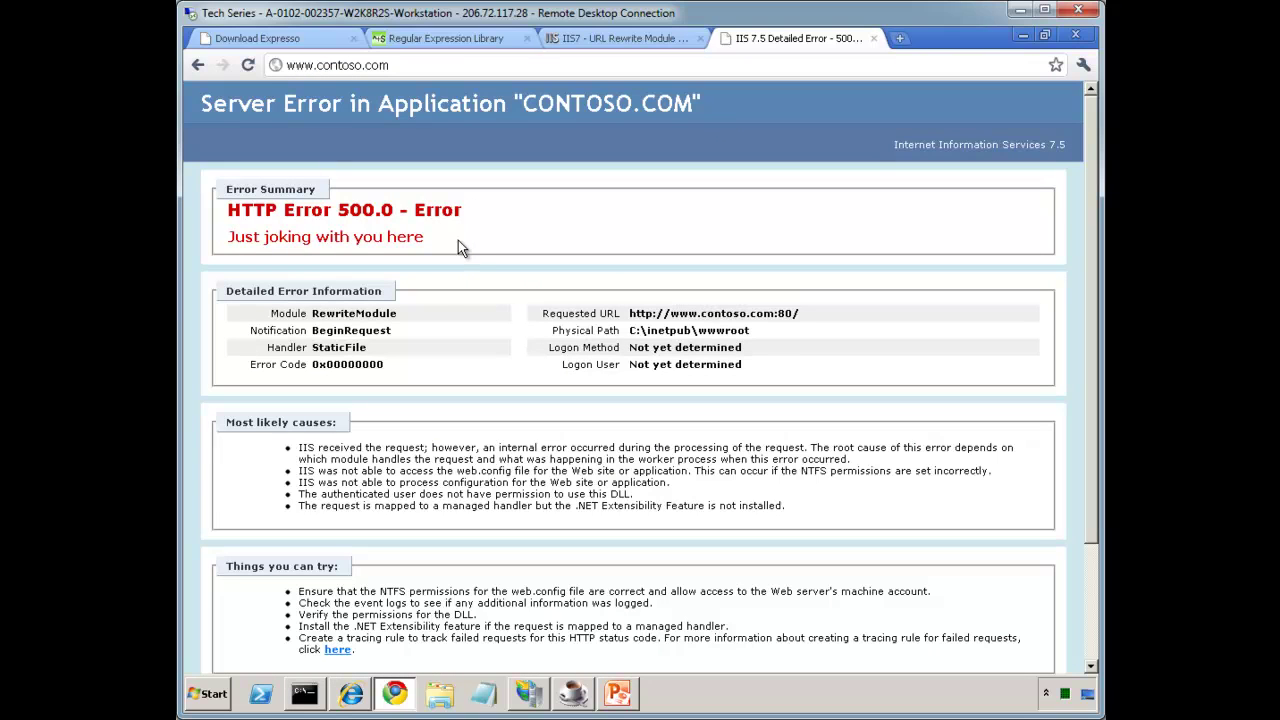
Switch back to IIS Manager and open the rule's {HTTP_HOST} condition to review its input and the www part of its pattern.
left_click(1022, 37)
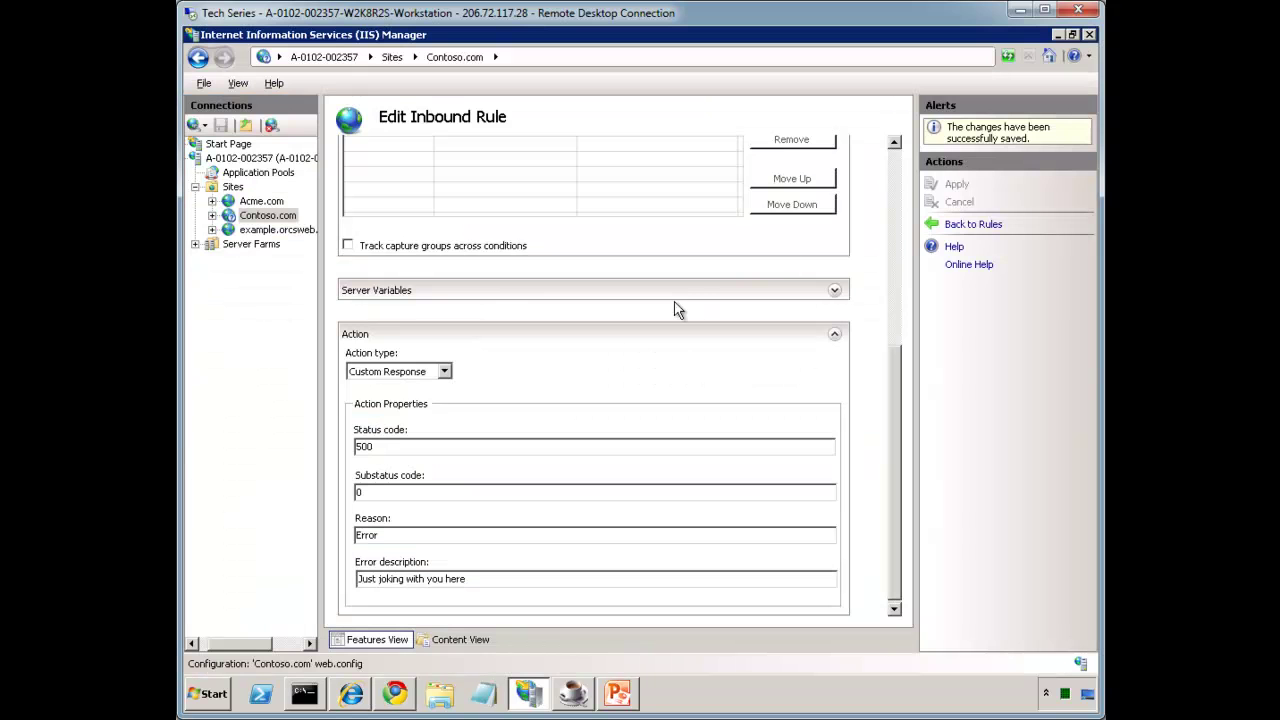
scroll(906, 200, "up", 10)
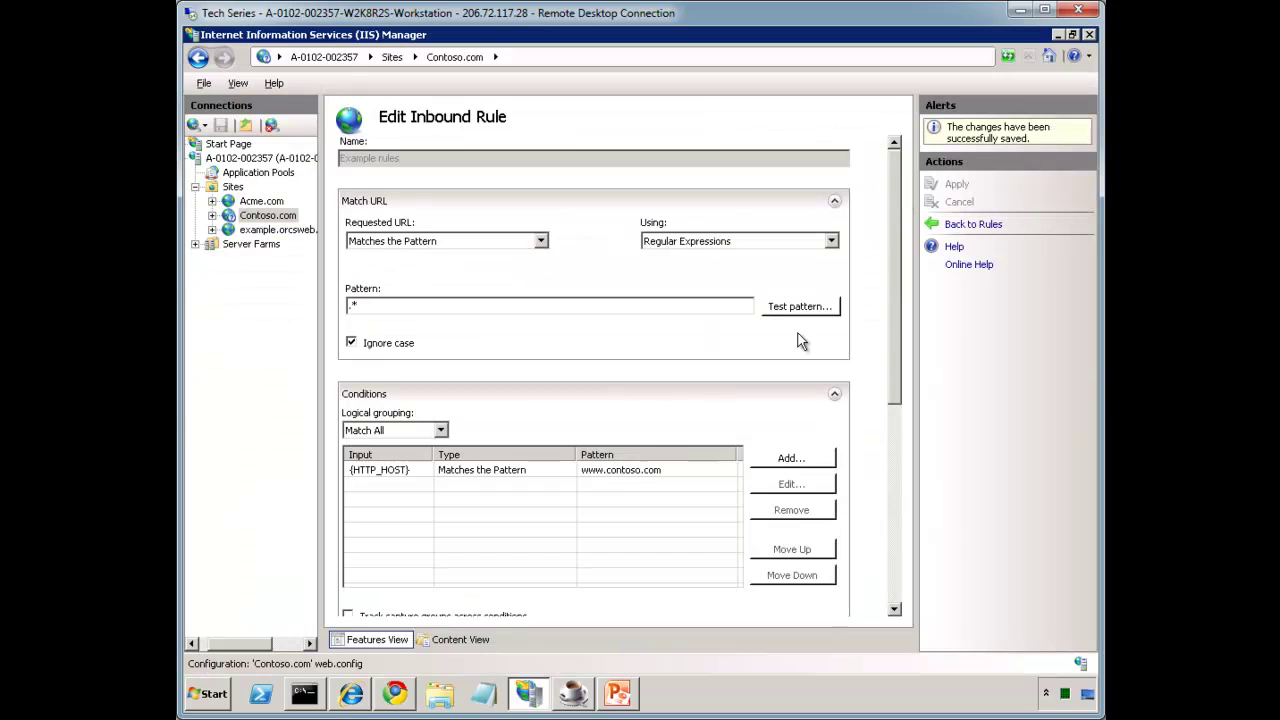
left_click(542, 471)
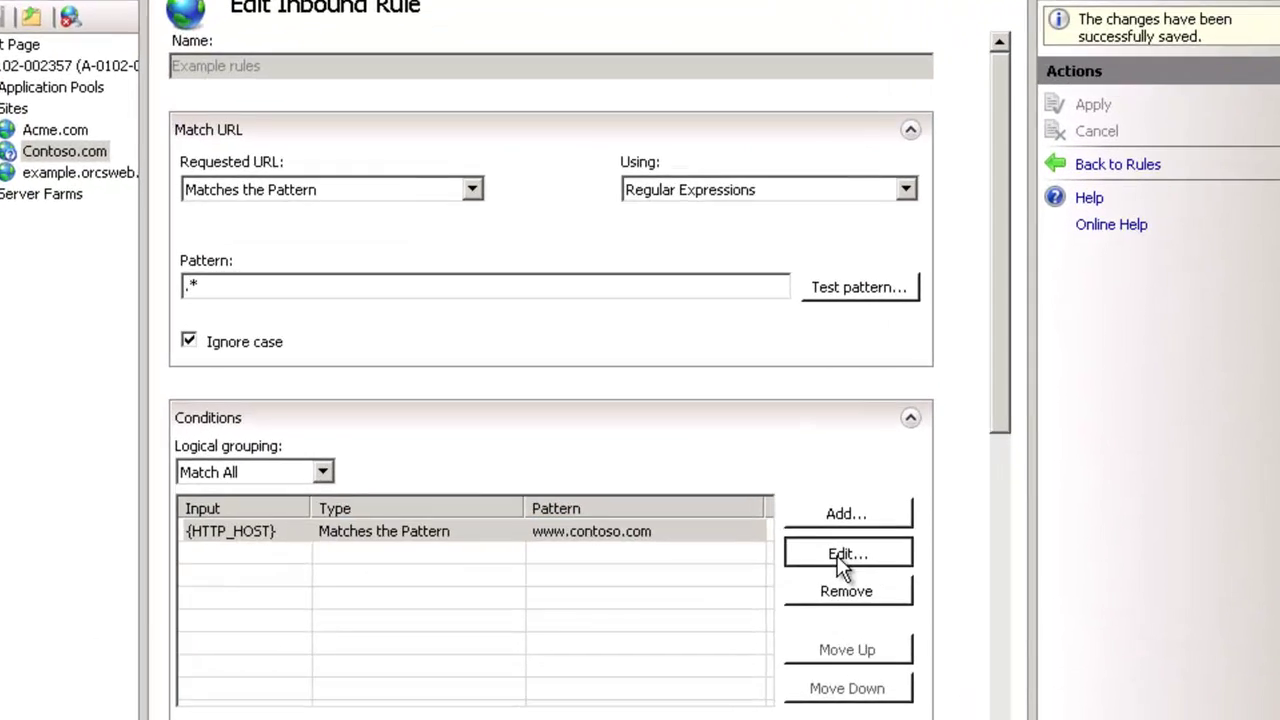
left_click(790, 487)
left_click(548, 277)
left_click_drag(548, 277, 469, 282)
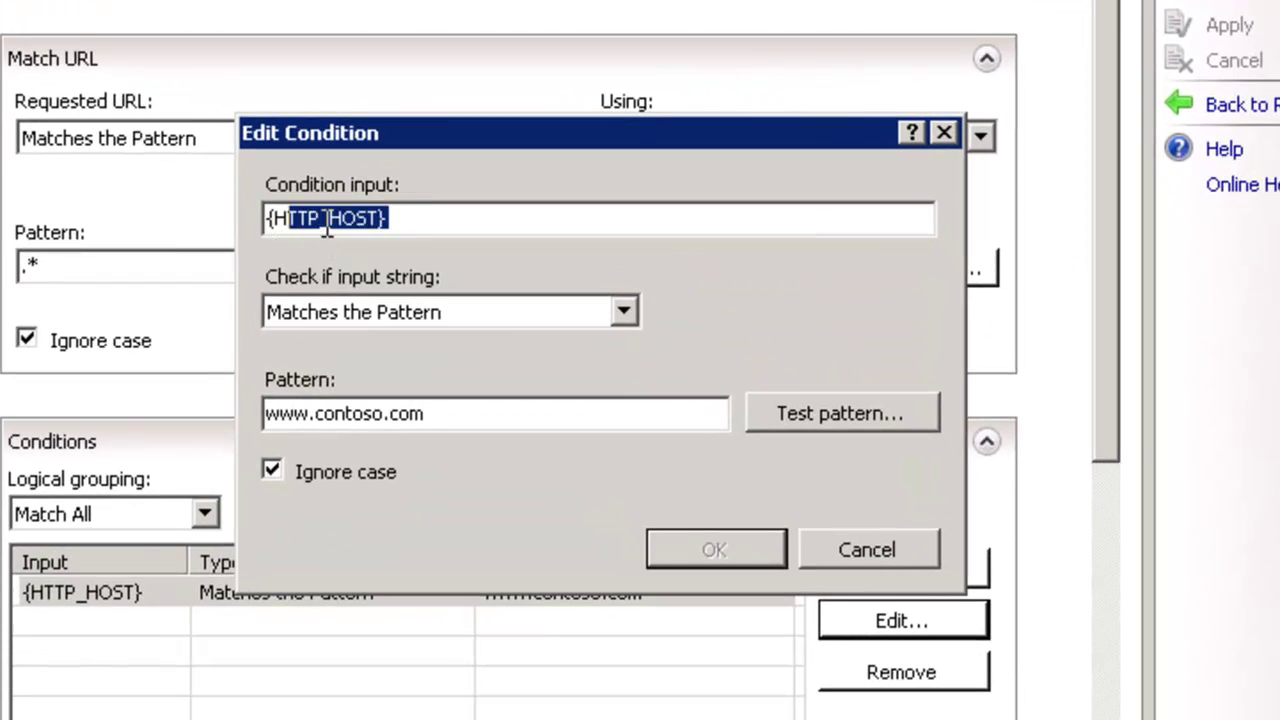
left_click(409, 217)
left_click(452, 412)
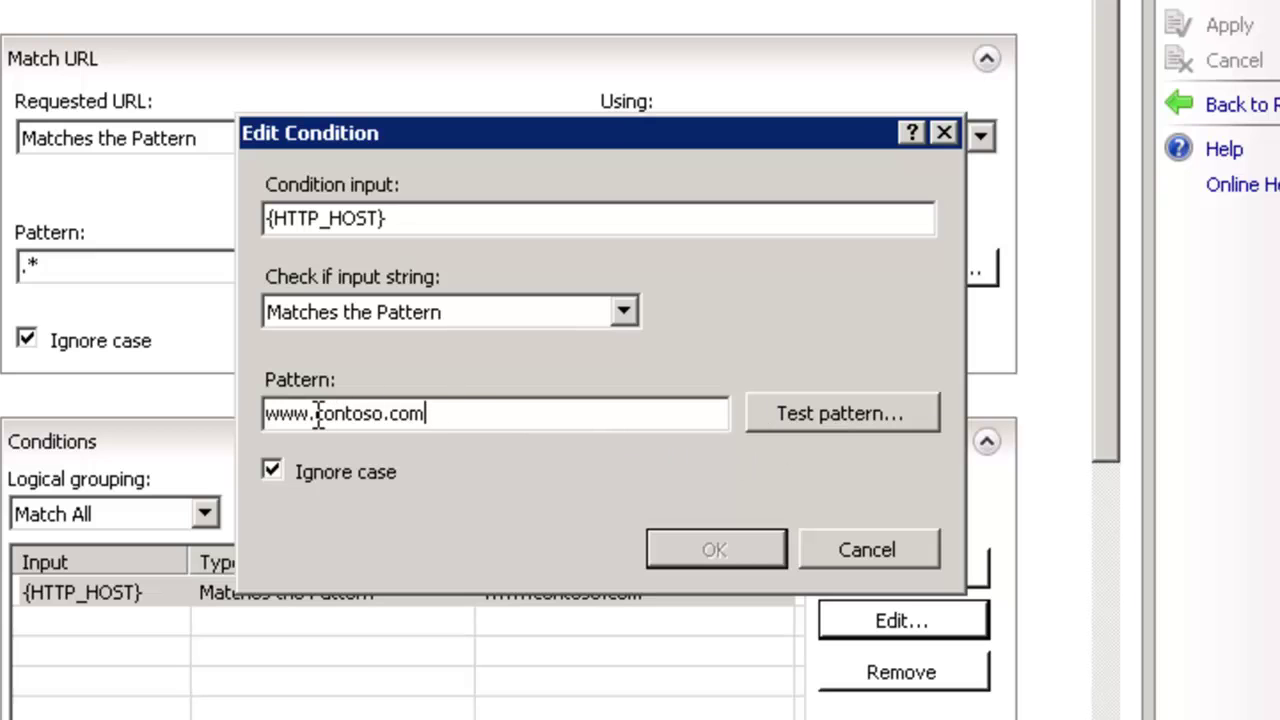
left_click_drag(316, 413, 251, 426)
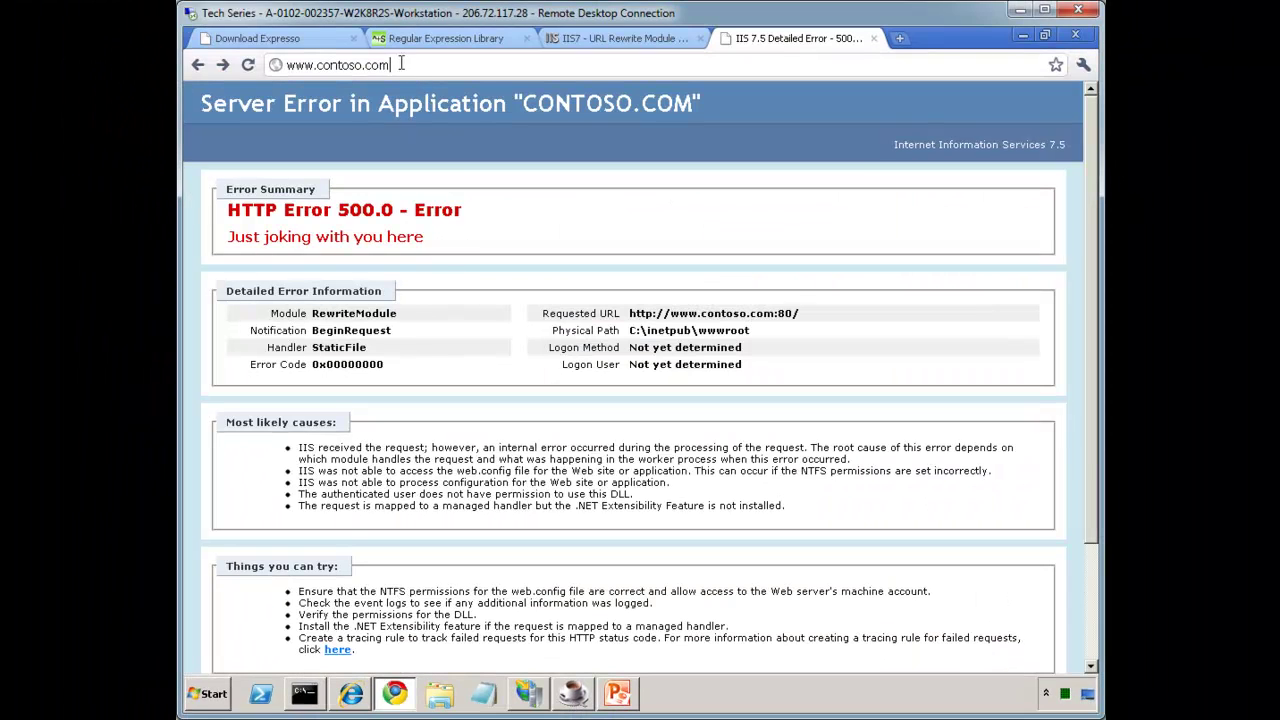
In Chrome, load contoso.com without the www prefix to compare the response.
key("Home")
key("Delete")
key("Delete")
key("Delete")
key("Delete")
key("Return")
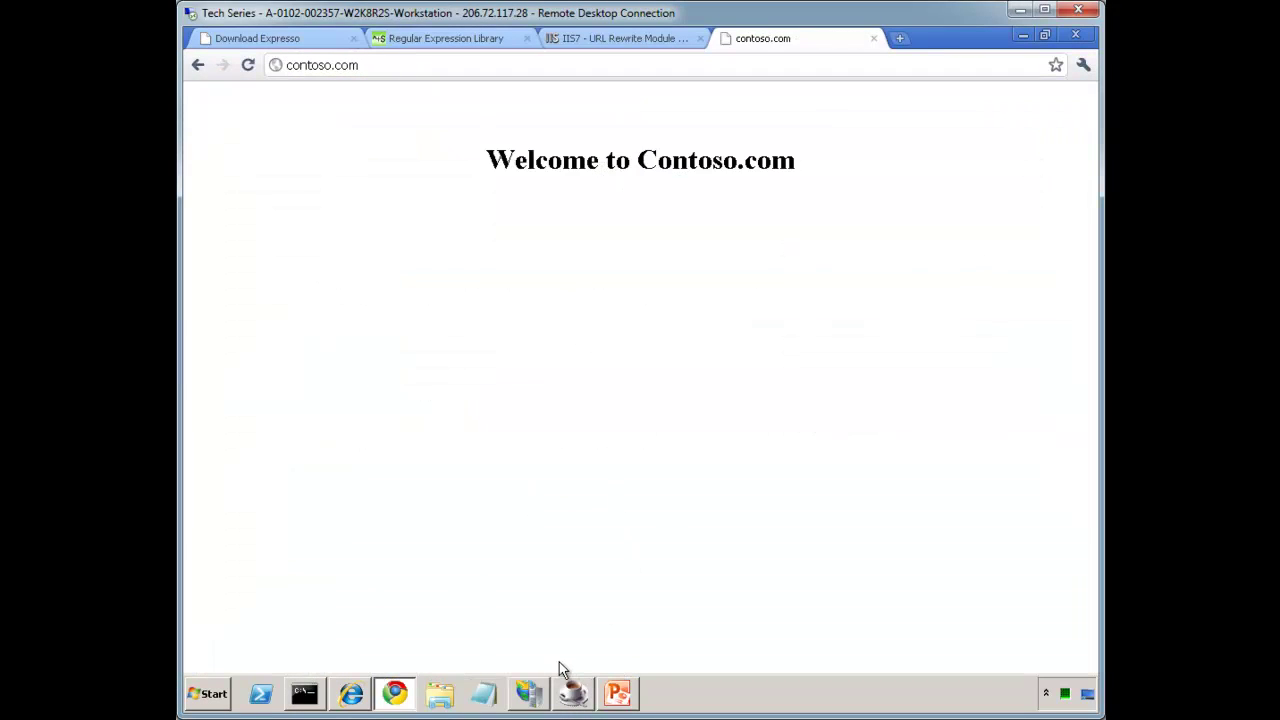
Switch to IIS Manager and open the {HTTP_HOST} condition of Example rules in Contoso.com's URL Rewrite feature for editing.
left_click(537, 692)
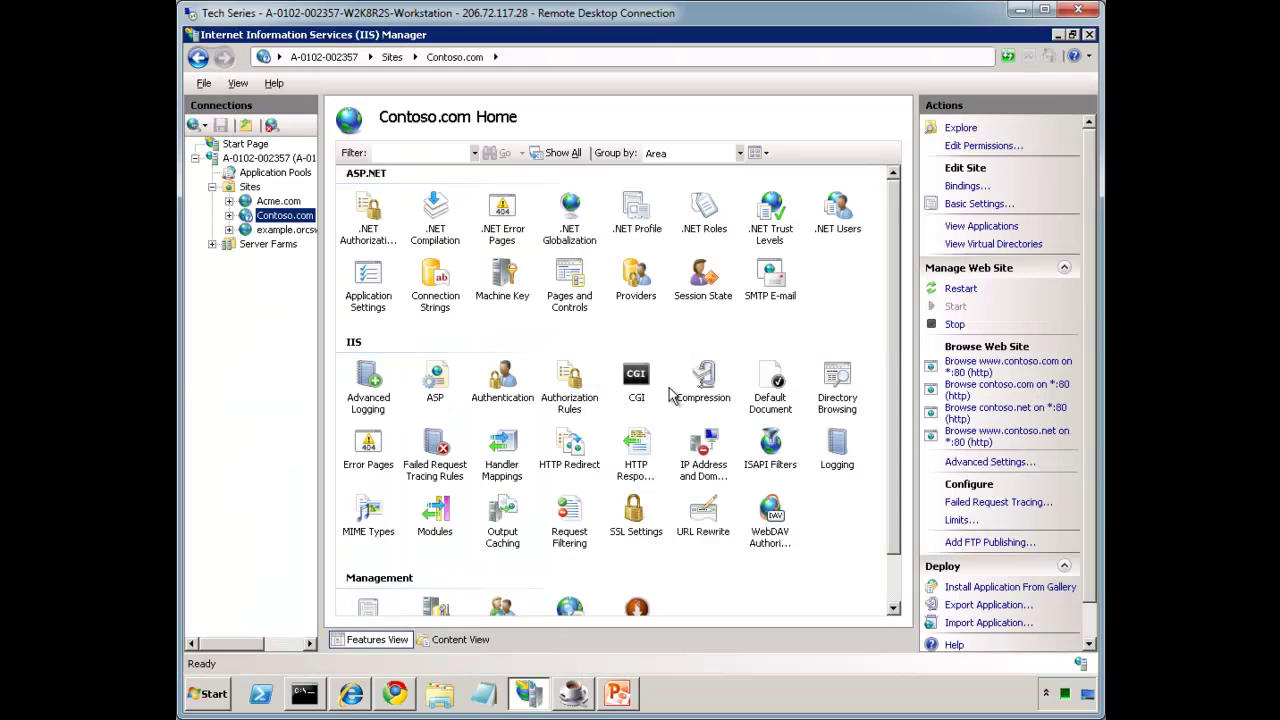
double_click(704, 518)
double_click(463, 208)
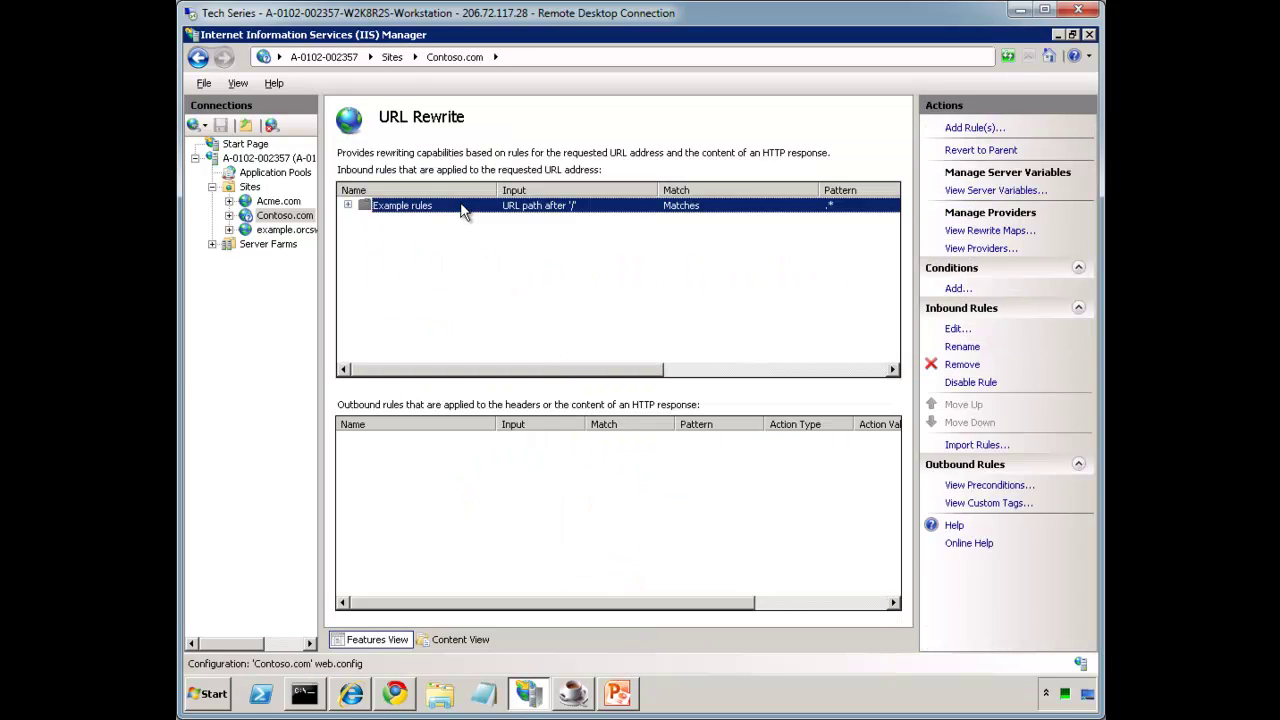
left_click(686, 471)
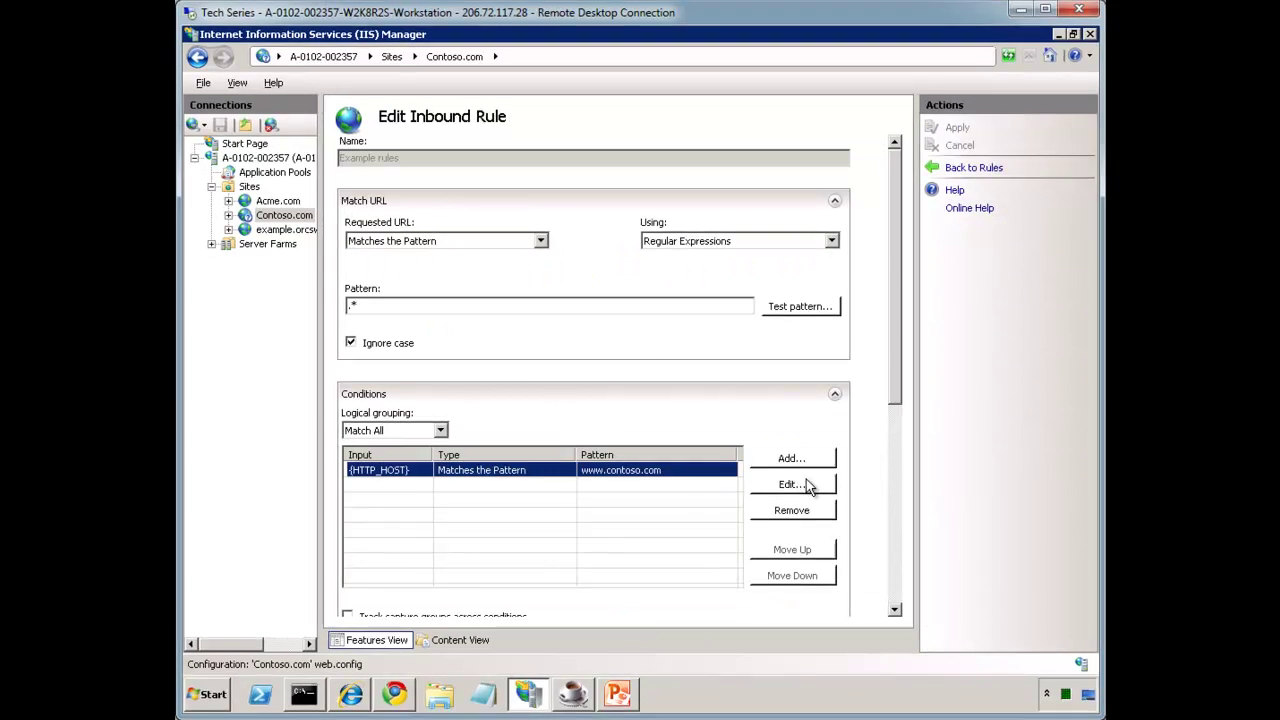
left_click(805, 484)
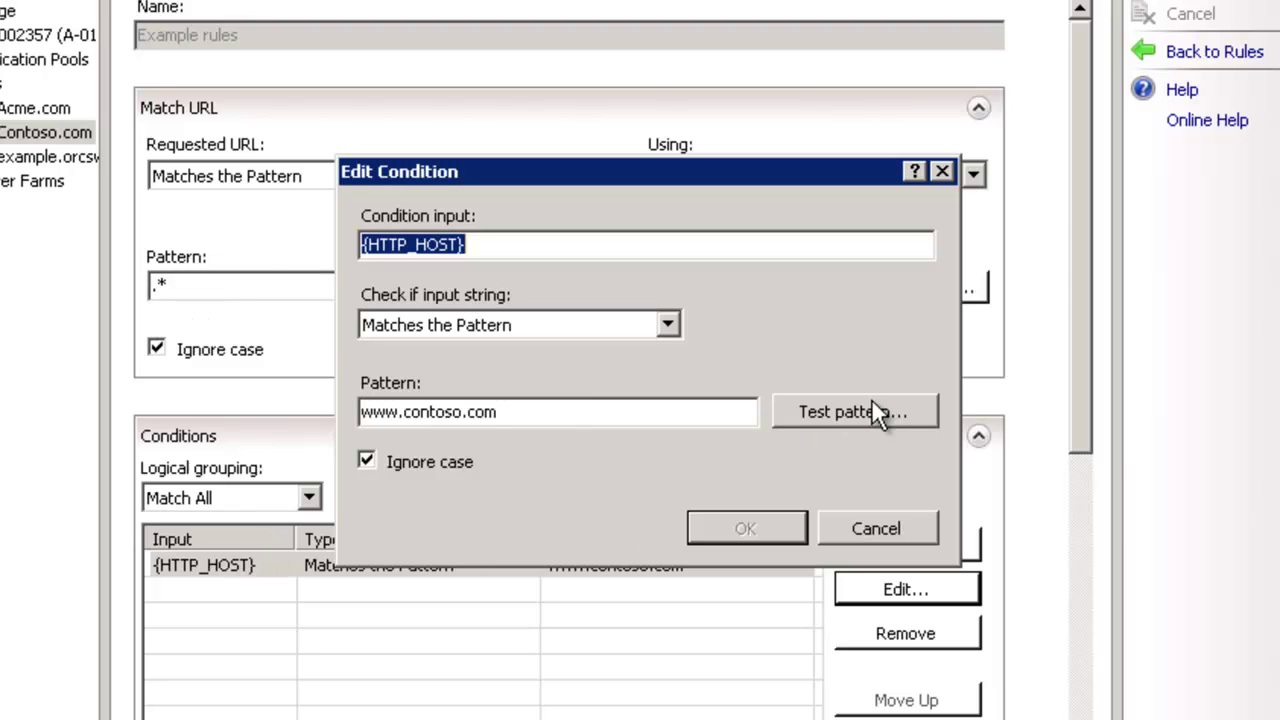
left_click(845, 413)
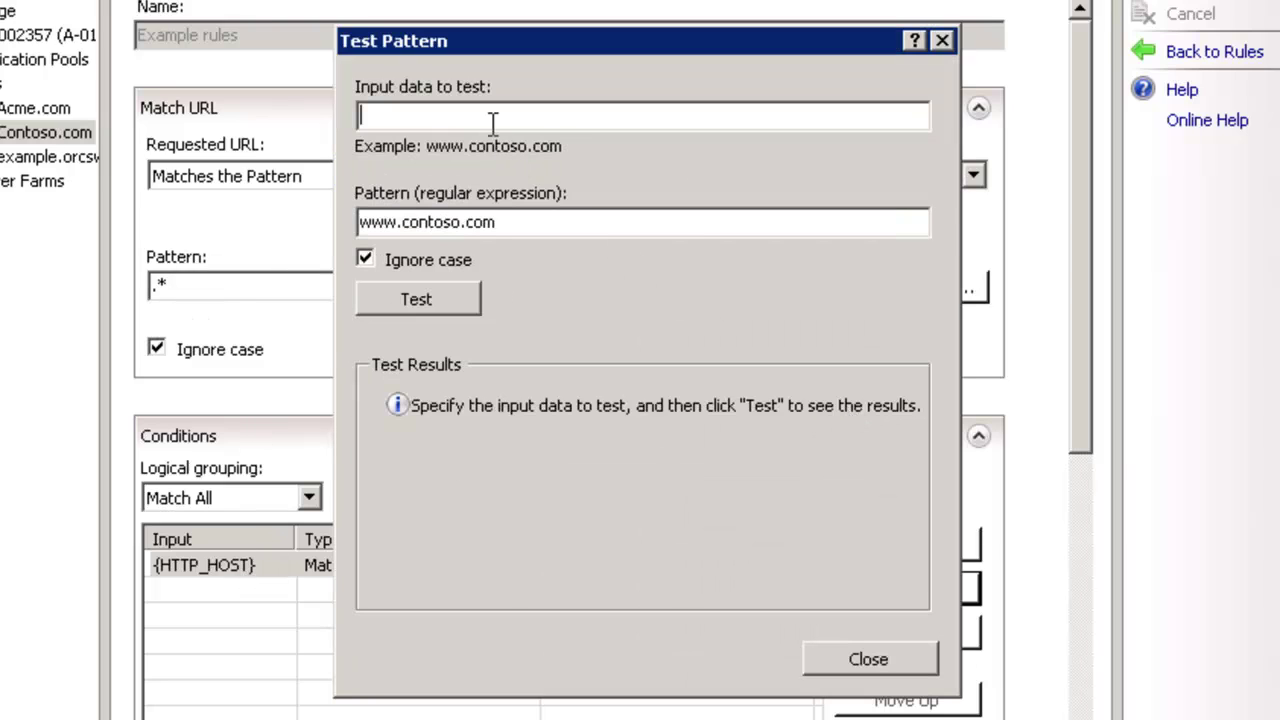
type("www.contoso.com")
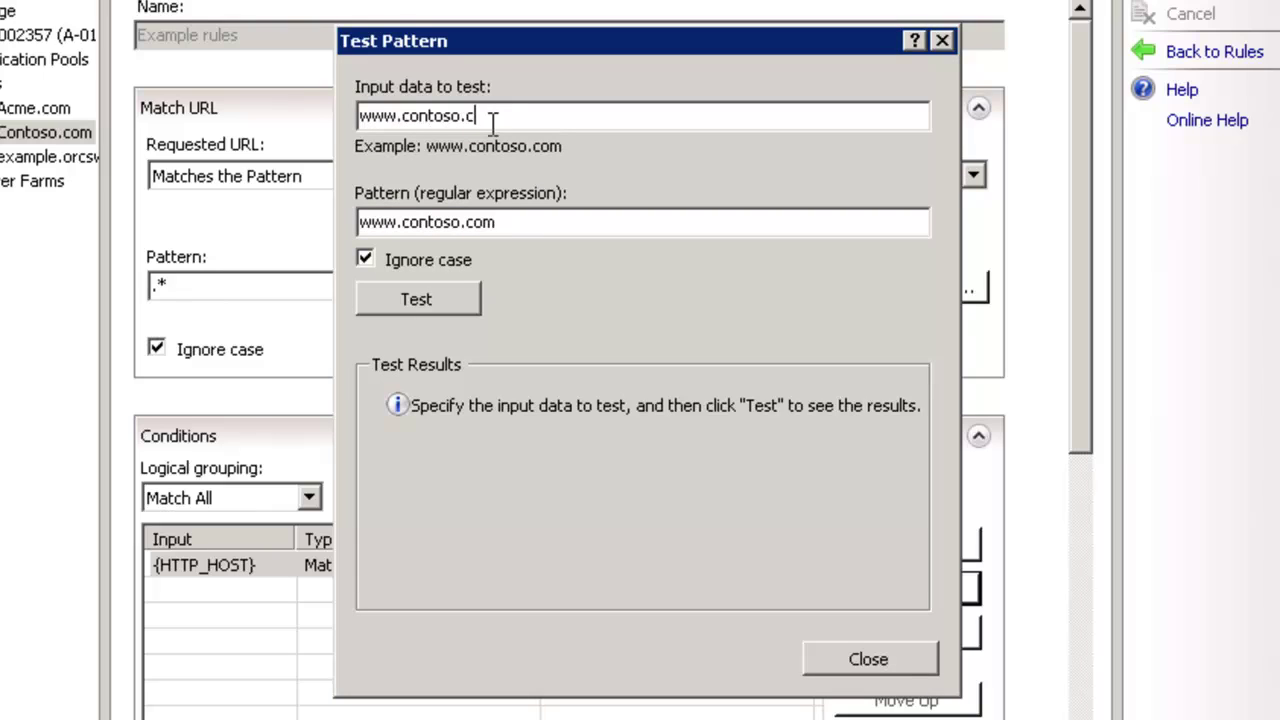
left_click(416, 304)
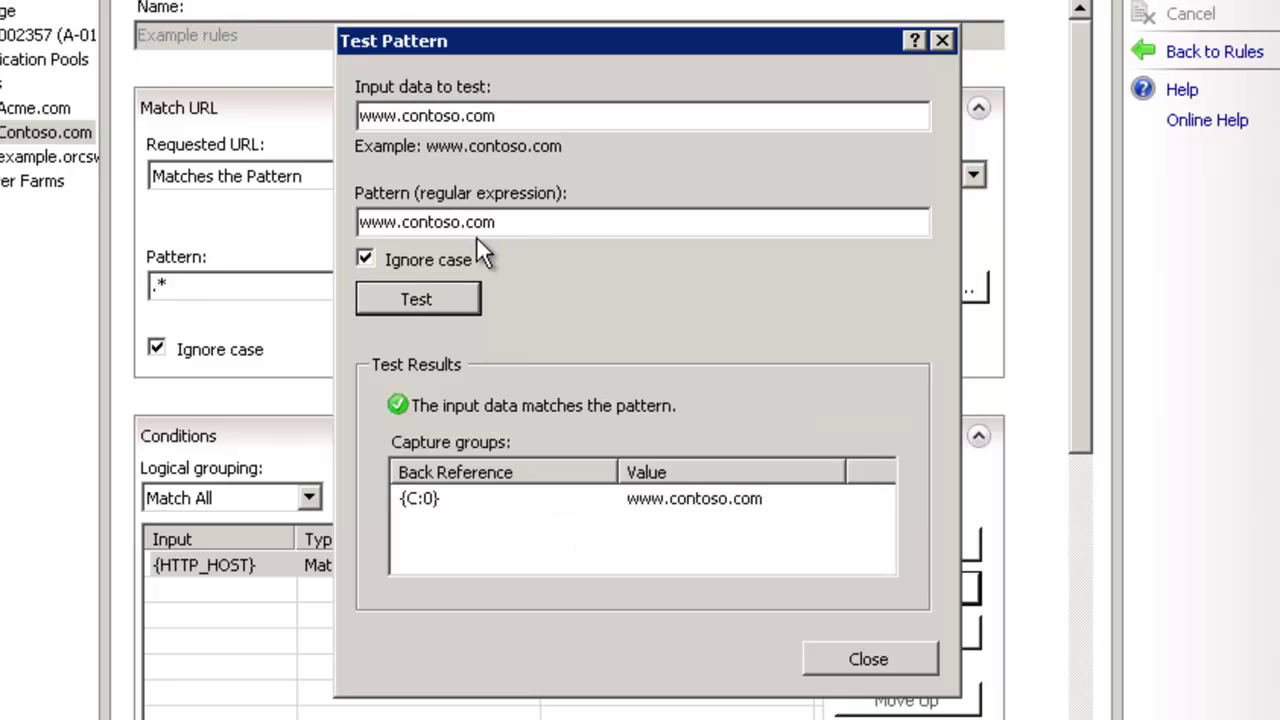
left_click_drag(403, 116, 332, 124)
key("BackSpace")
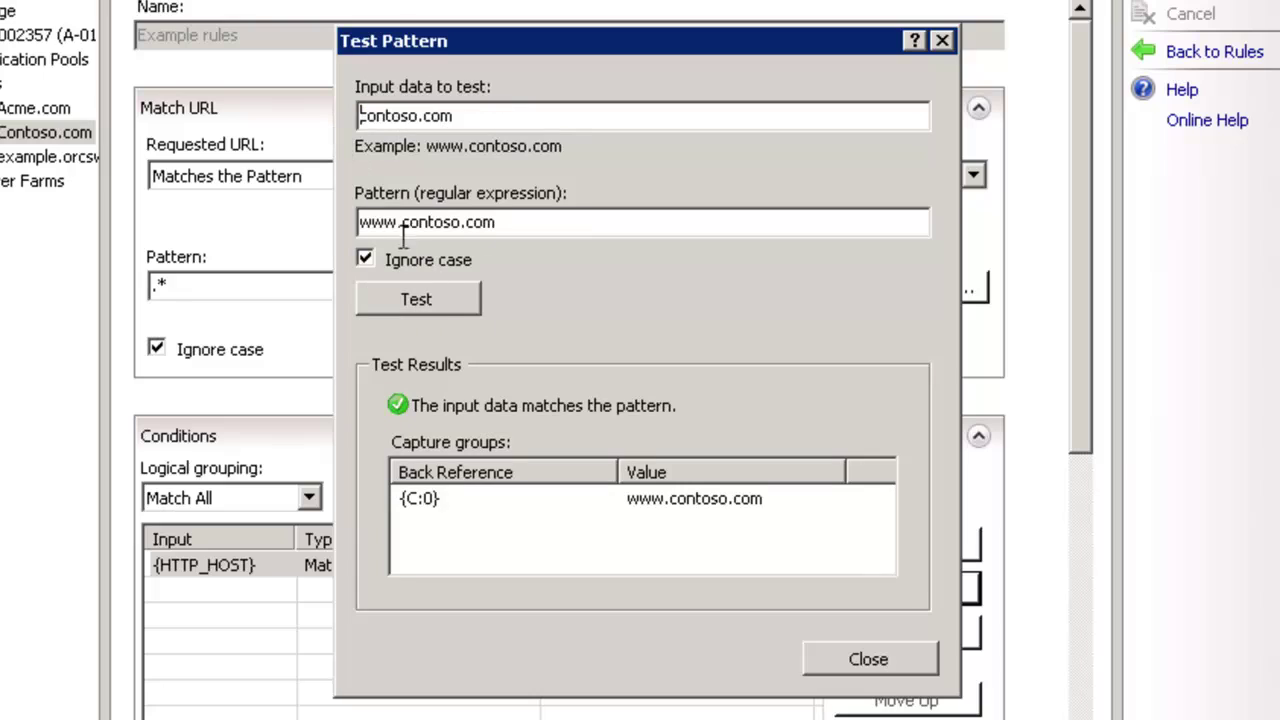
left_click(443, 297)
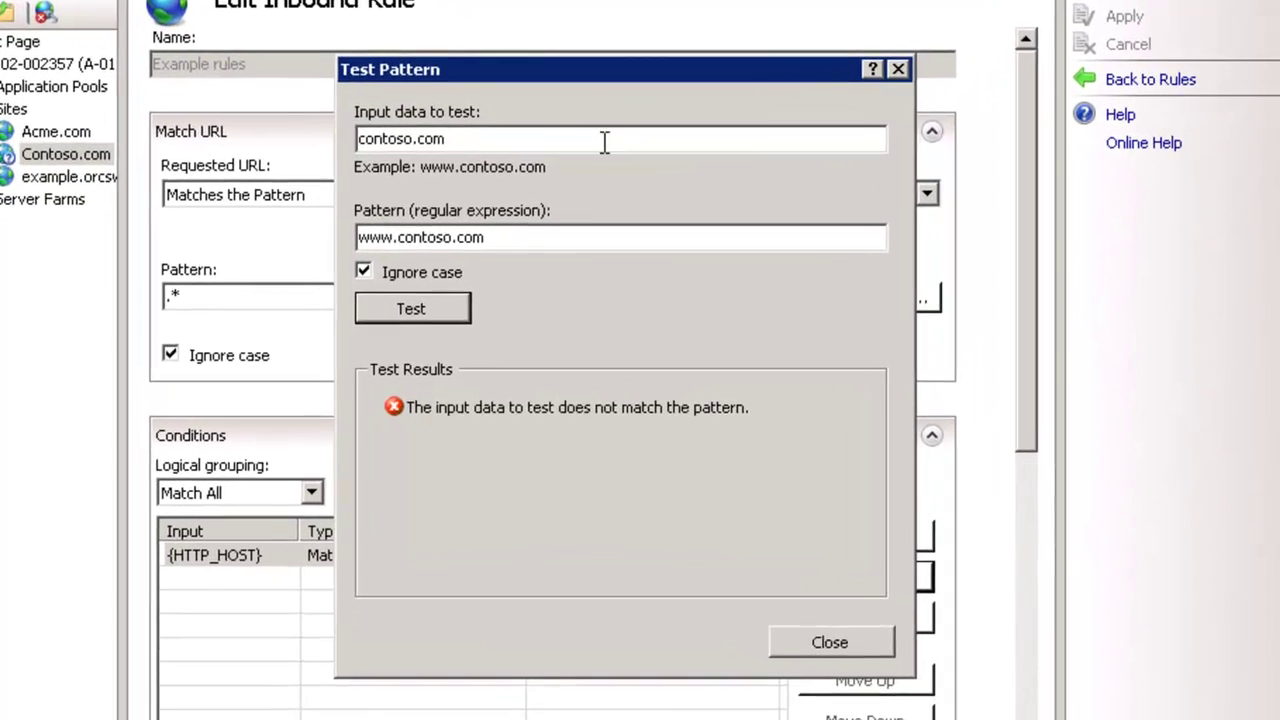
key("ctrl+a")
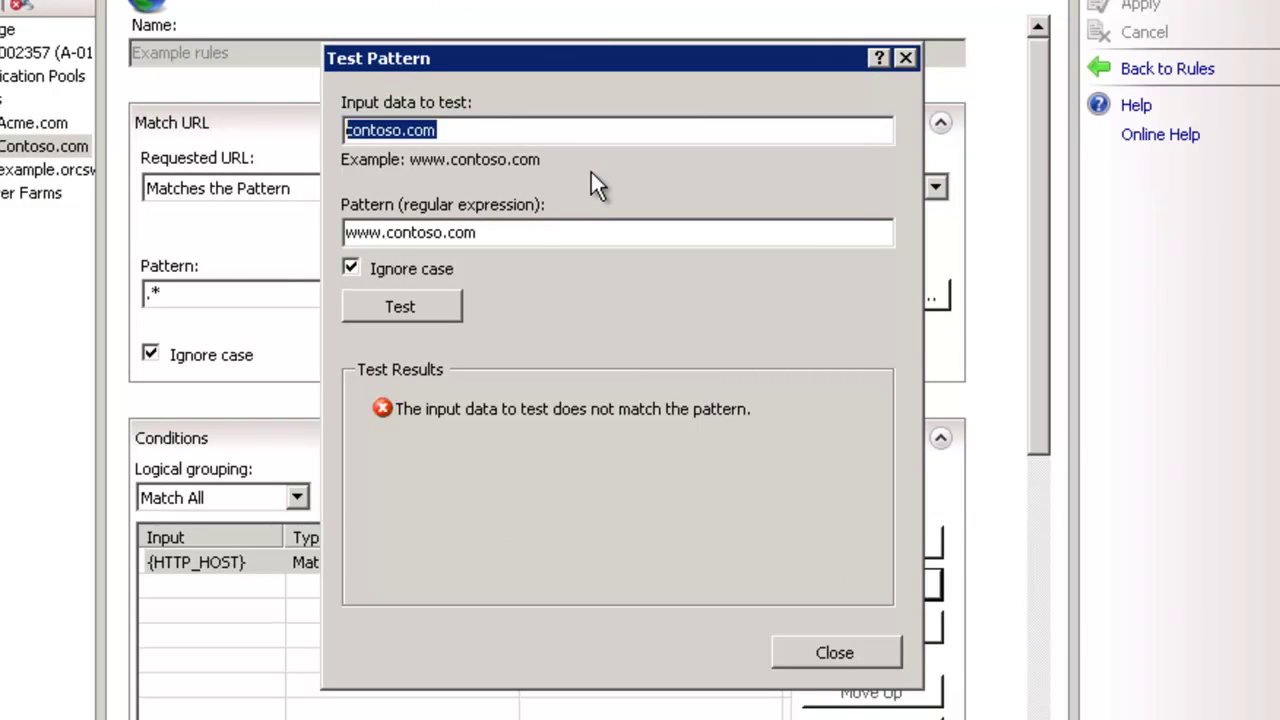
type("tos")
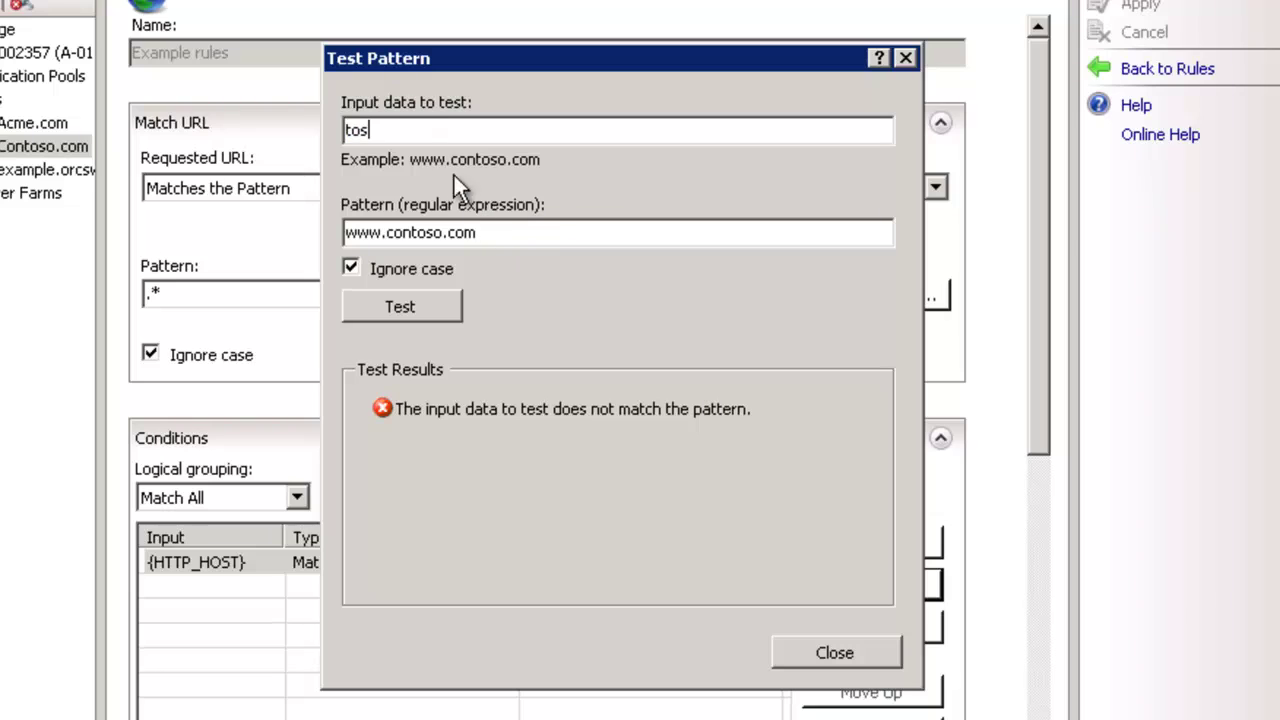
double_click(443, 131)
key("ctrl+c")
left_click_drag(491, 234, 326, 246)
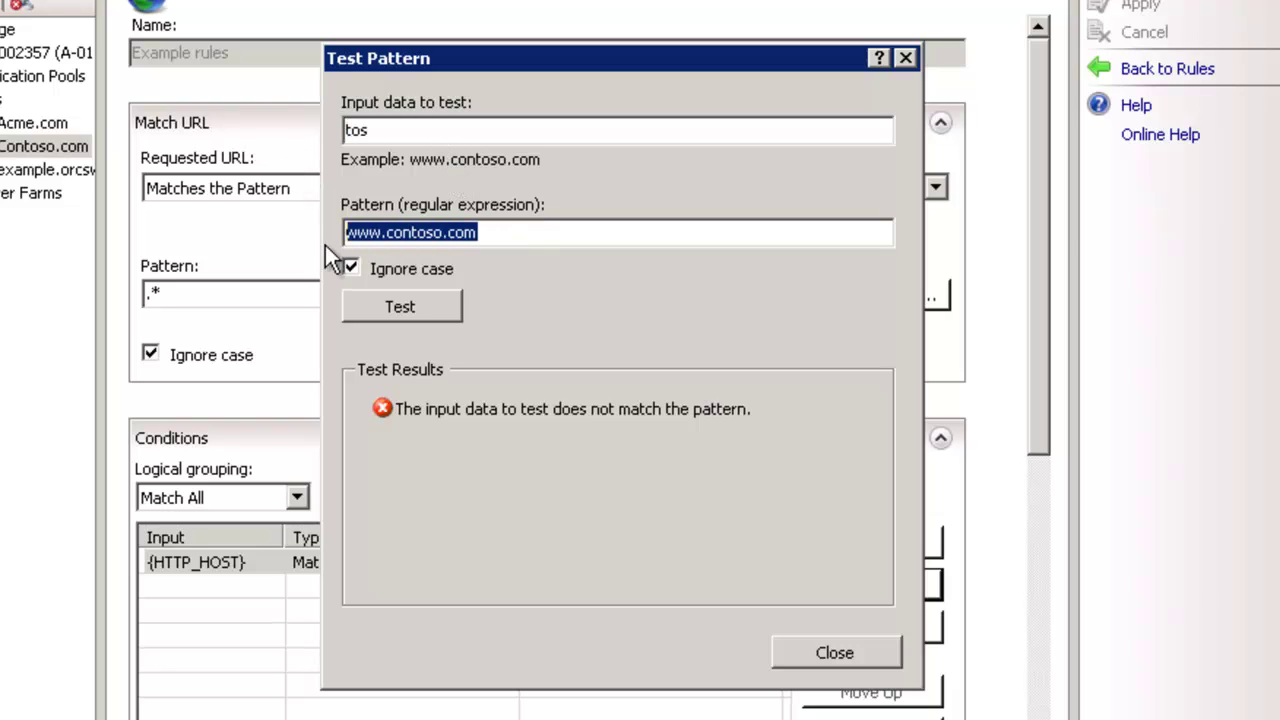
key("ctrl+v")
key("shift+Tab")
type("ww")
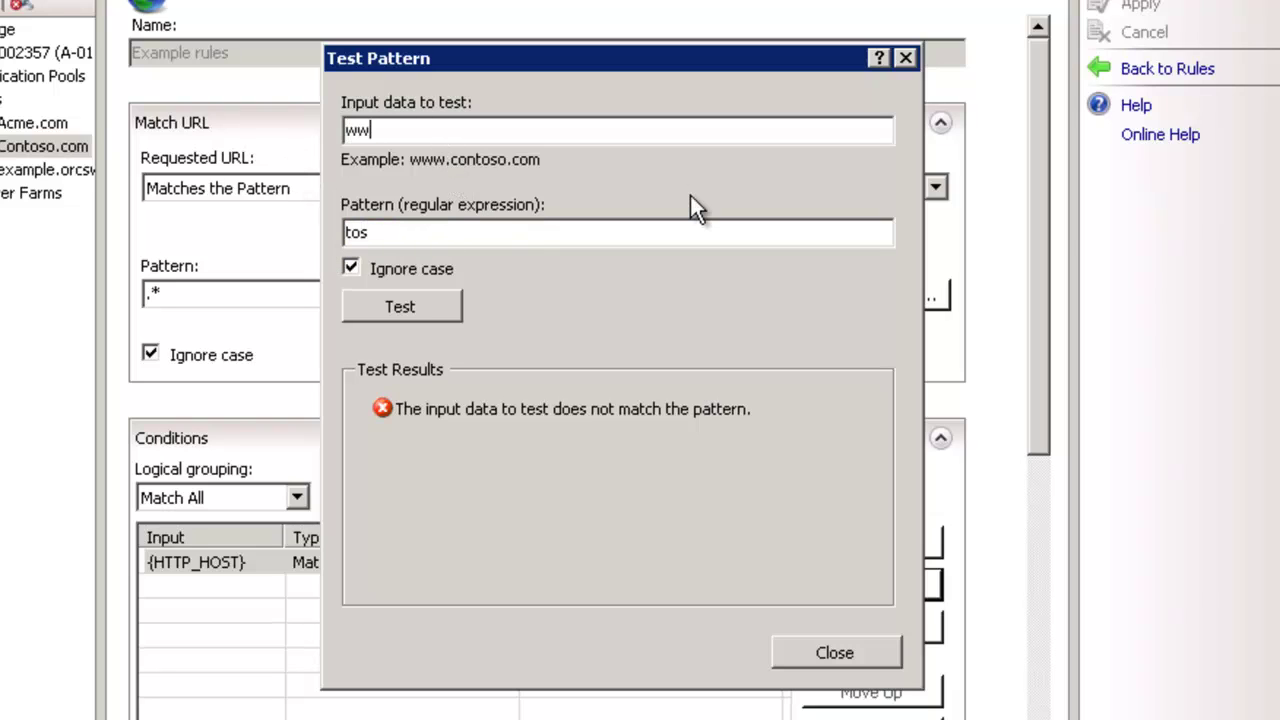
type("w.contoso.com")
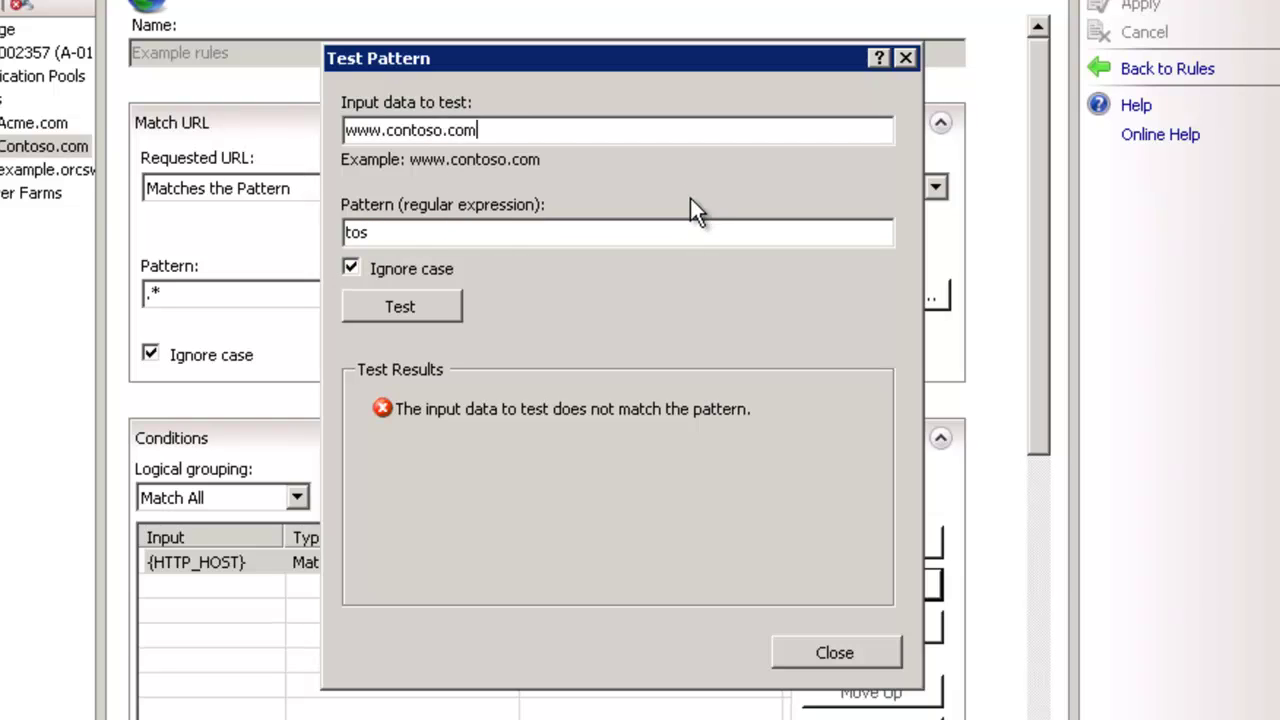
left_click(436, 310)
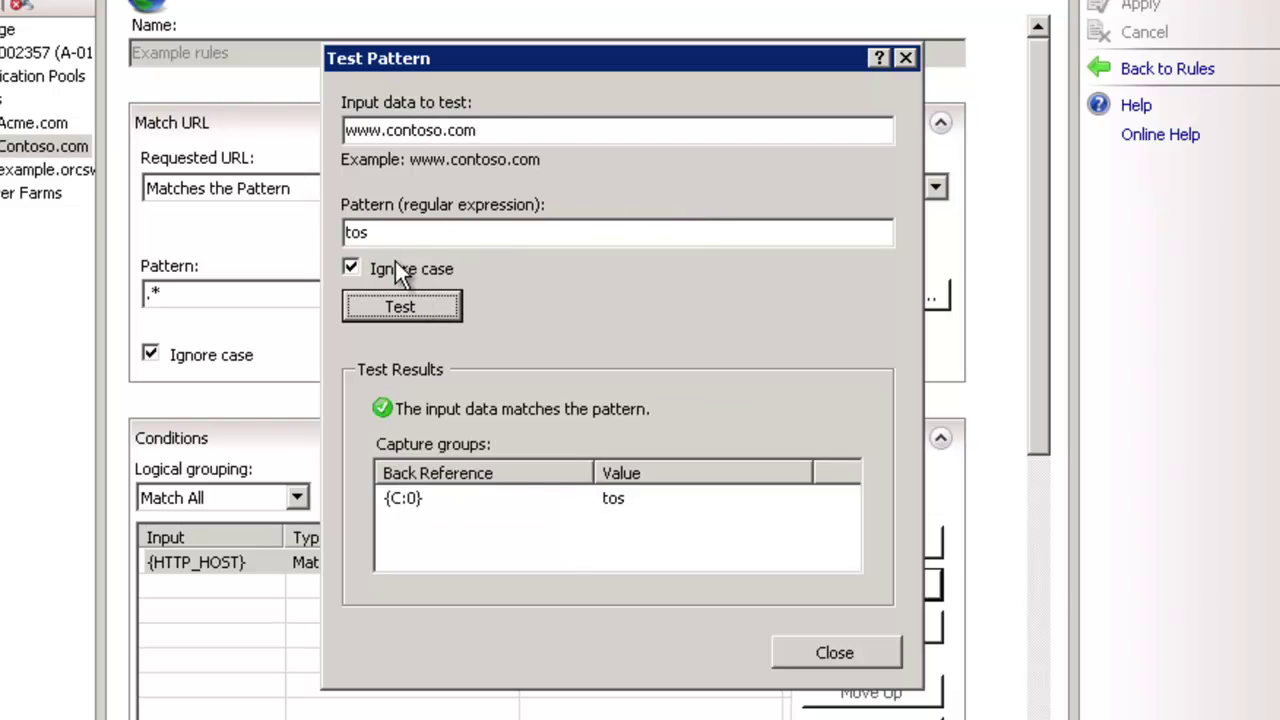
left_click(613, 510)
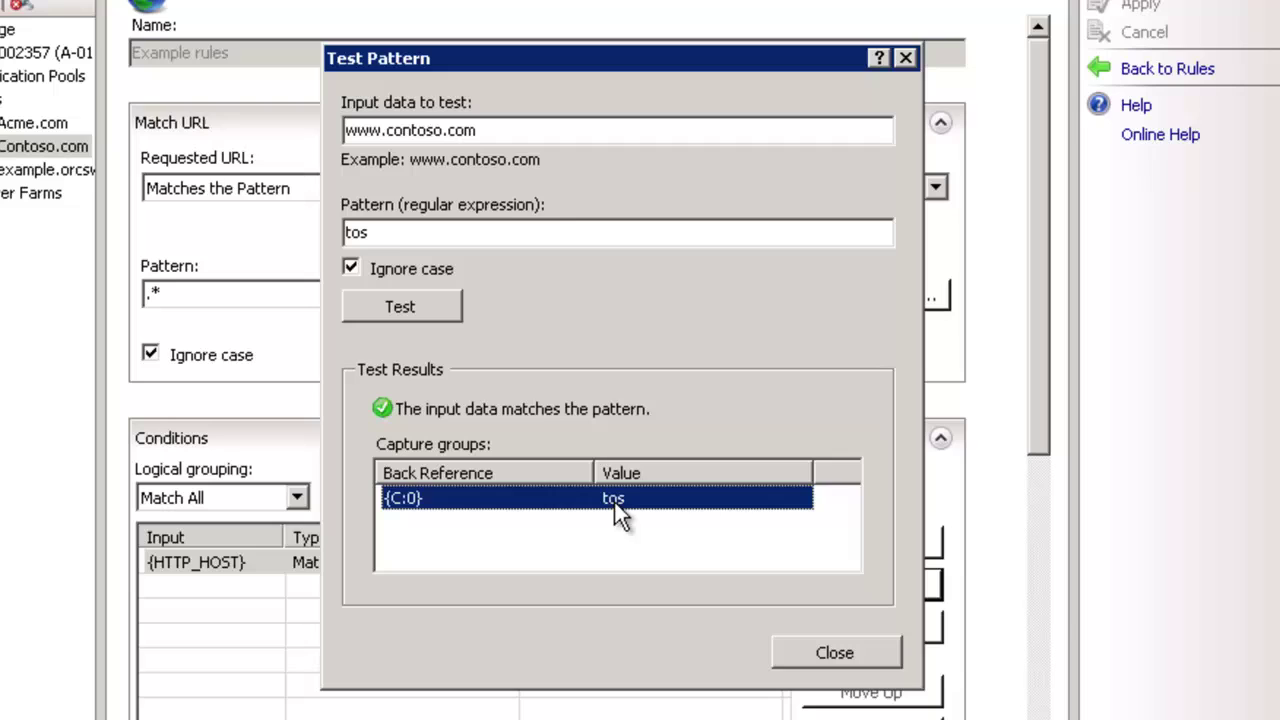
left_click(383, 232)
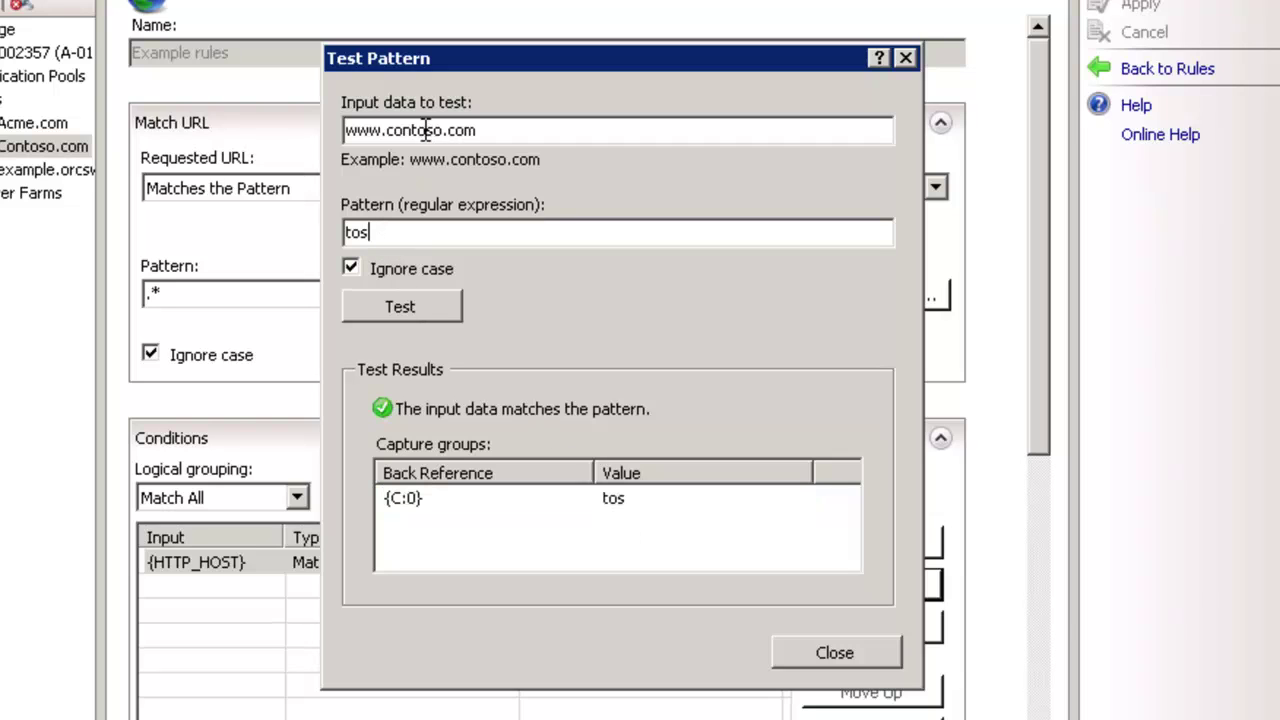
left_click_drag(412, 131, 444, 138)
left_click(453, 230)
type("*")
key("Home")
key("Delete")
type("^")
left_click(402, 307)
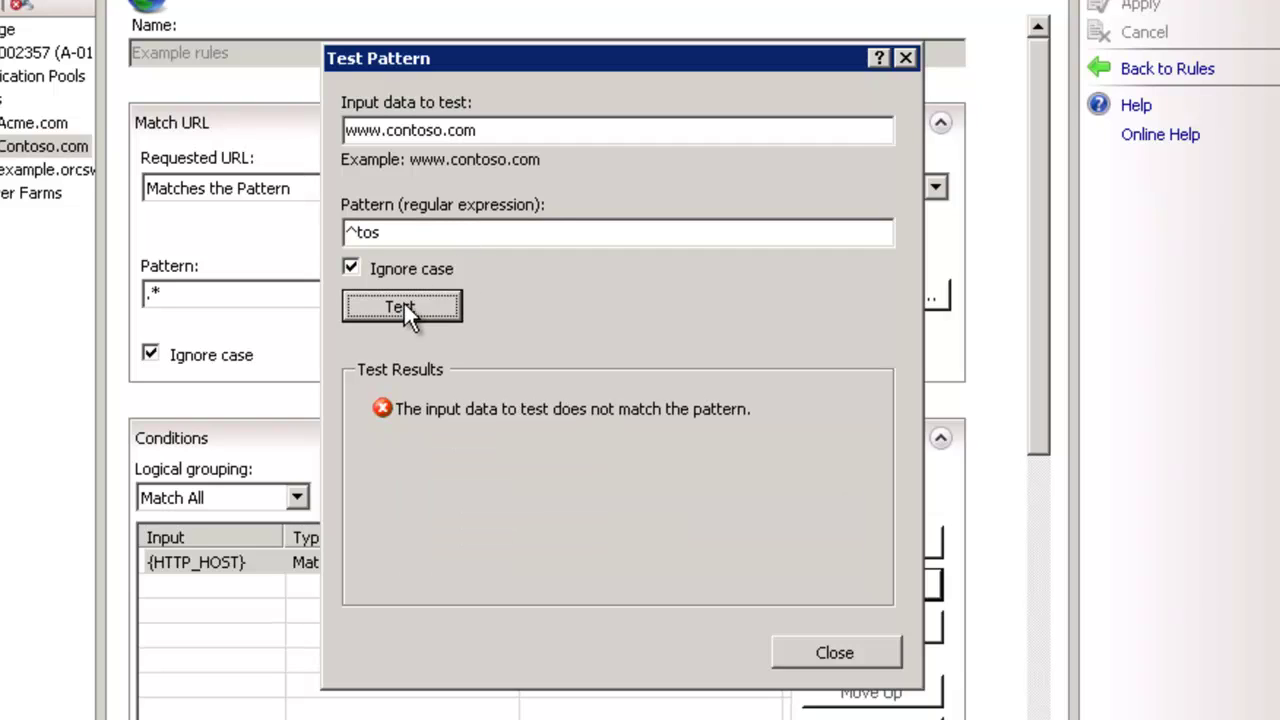
left_click(413, 236)
key("BackSpace")
key("BackSpace")
key("BackSpace")
type("www")
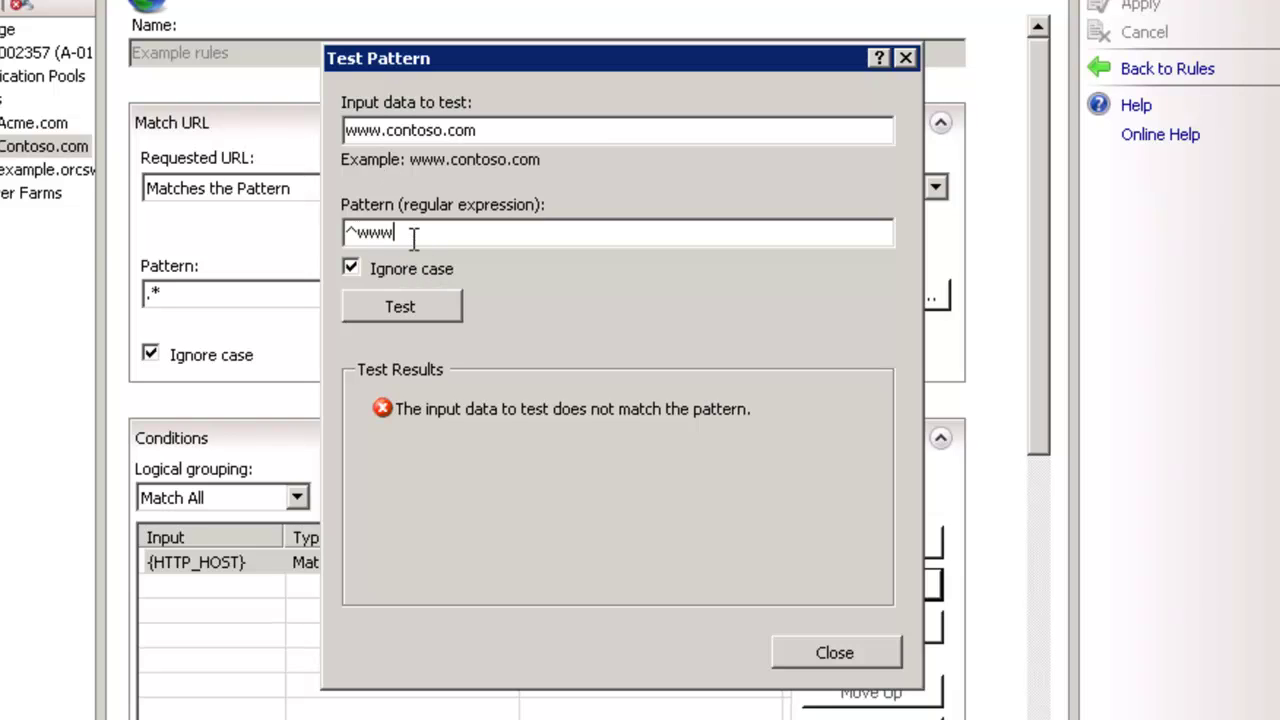
left_click(420, 310)
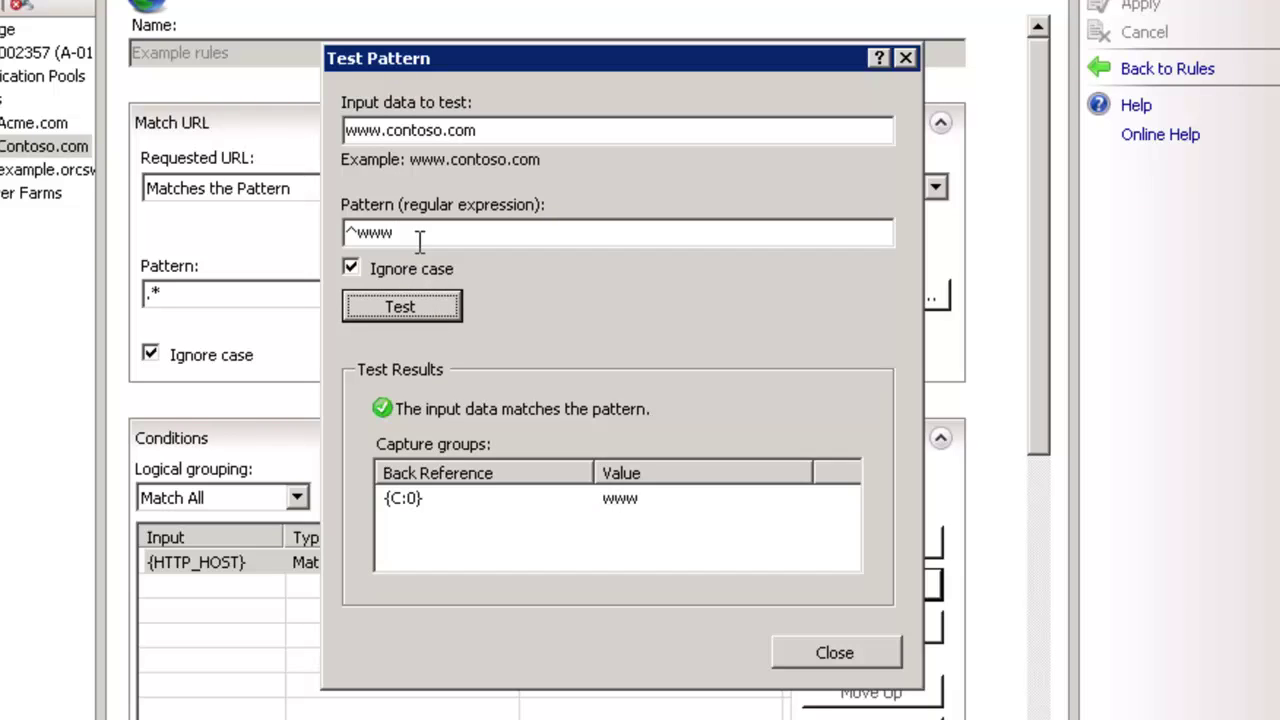
Prefix the test input with abc and test abcwww.contoso.com against the ^www pattern.
left_click(404, 130)
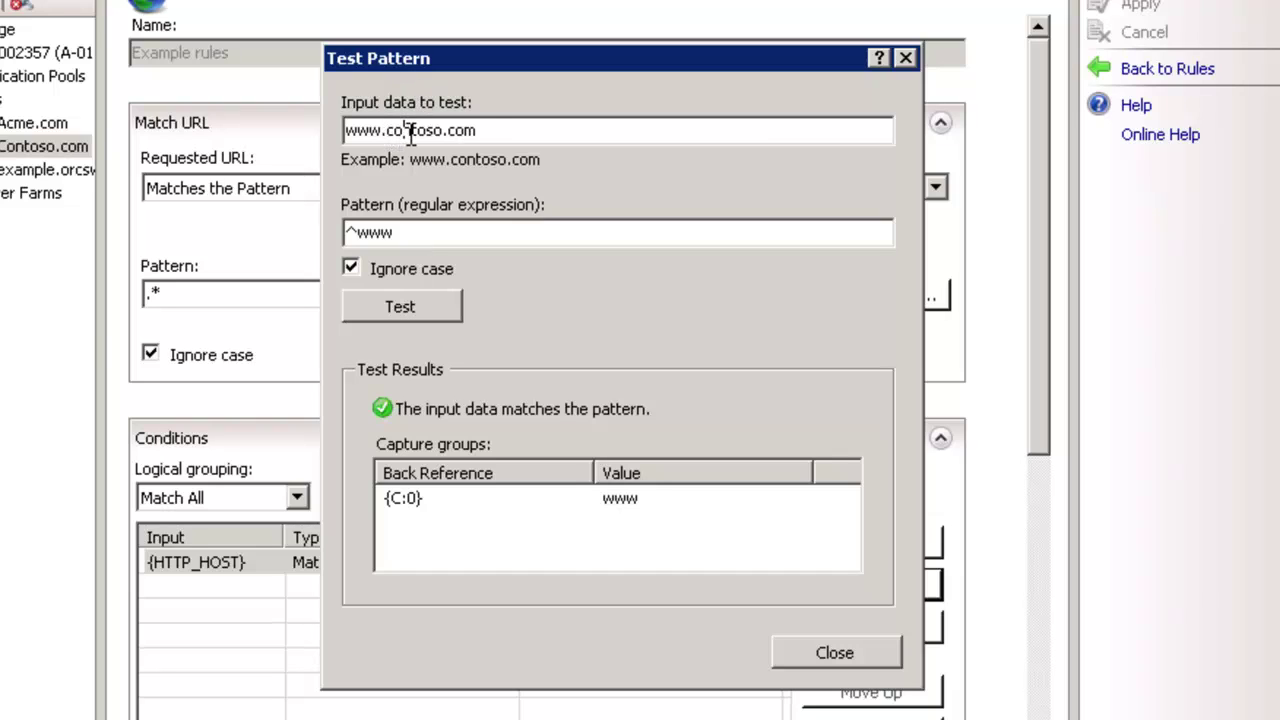
key("Home")
type("abc")
left_click(410, 306)
left_click(406, 130)
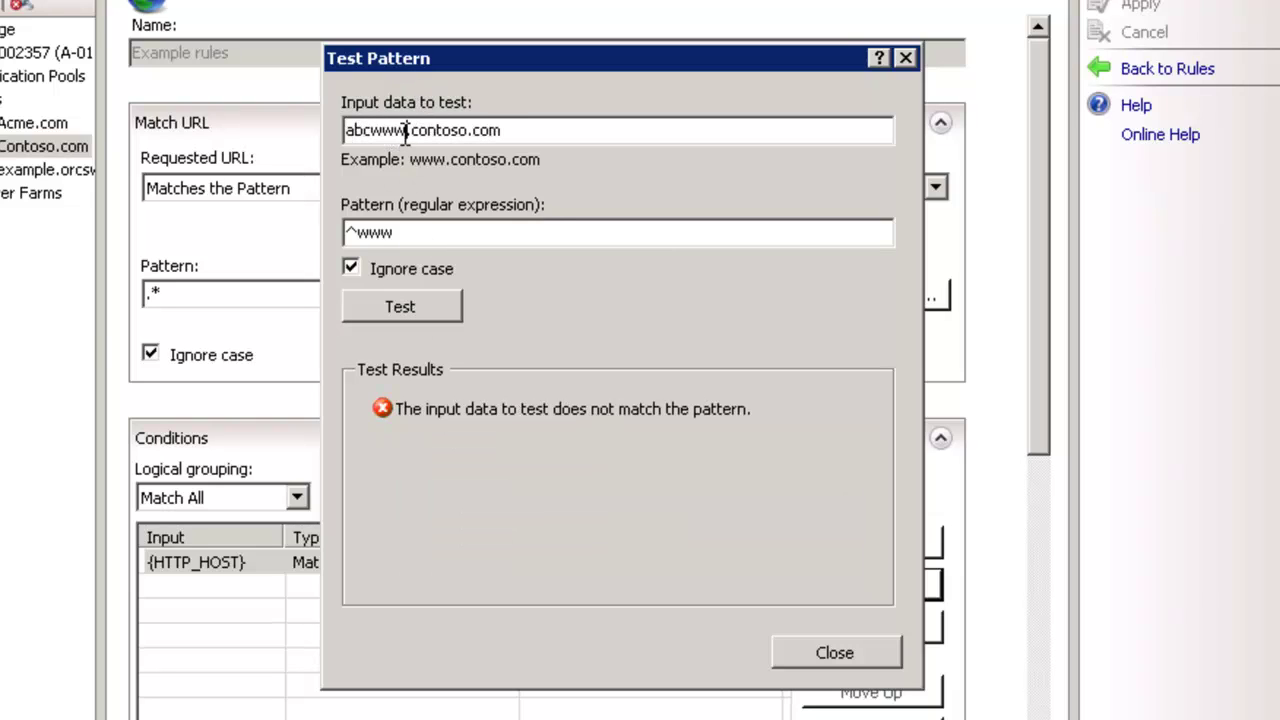
key("Home")
key("Delete")
key("Delete")
key("Delete")
left_click(858, 232)
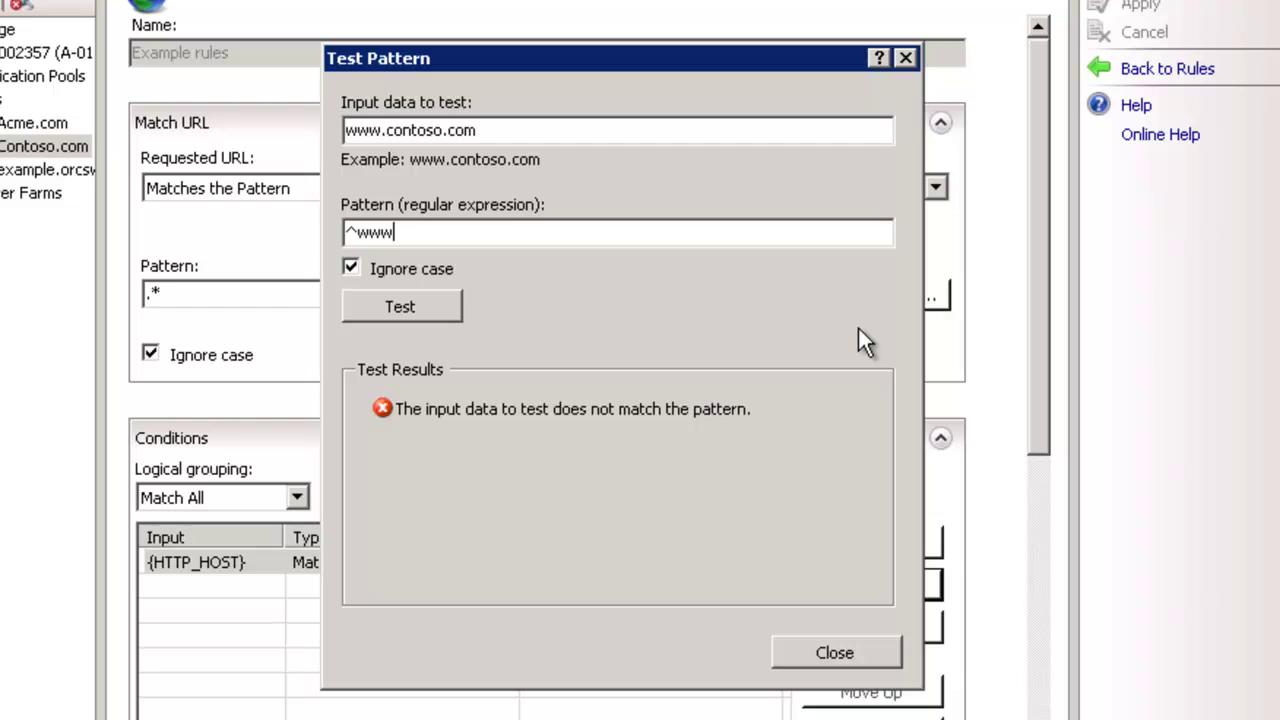
type(".contoso.com")
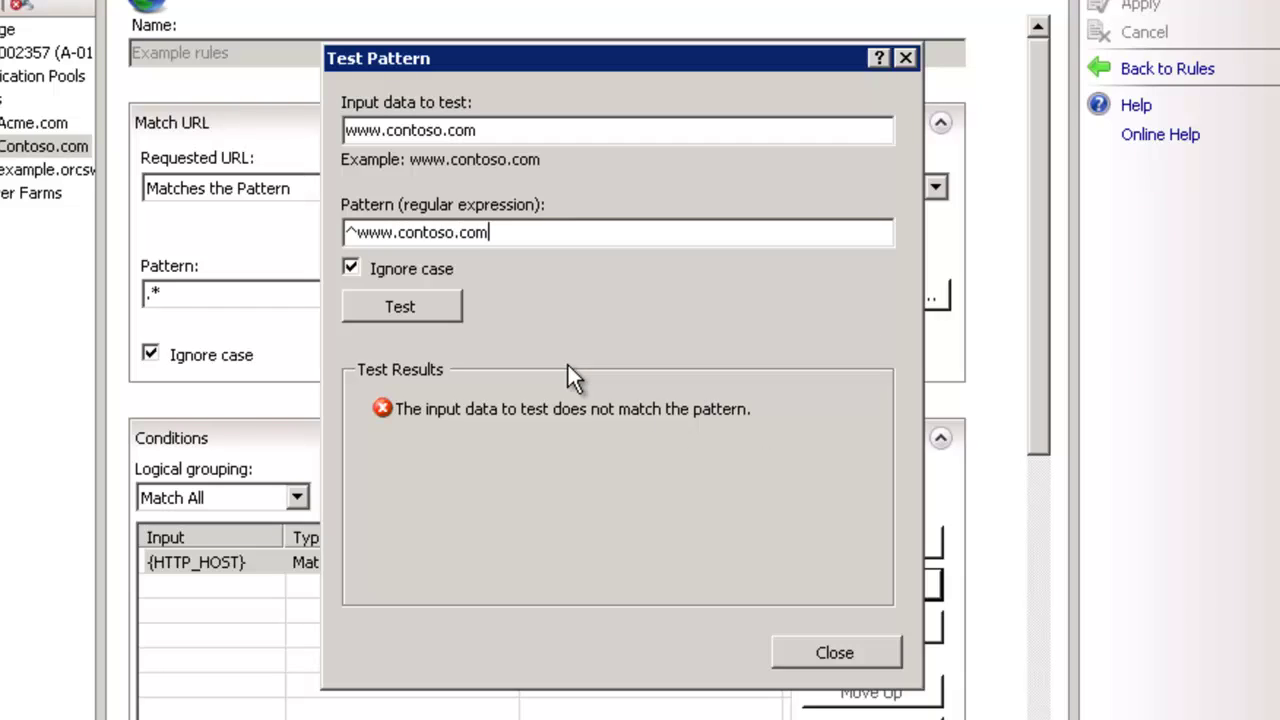
left_click(430, 309)
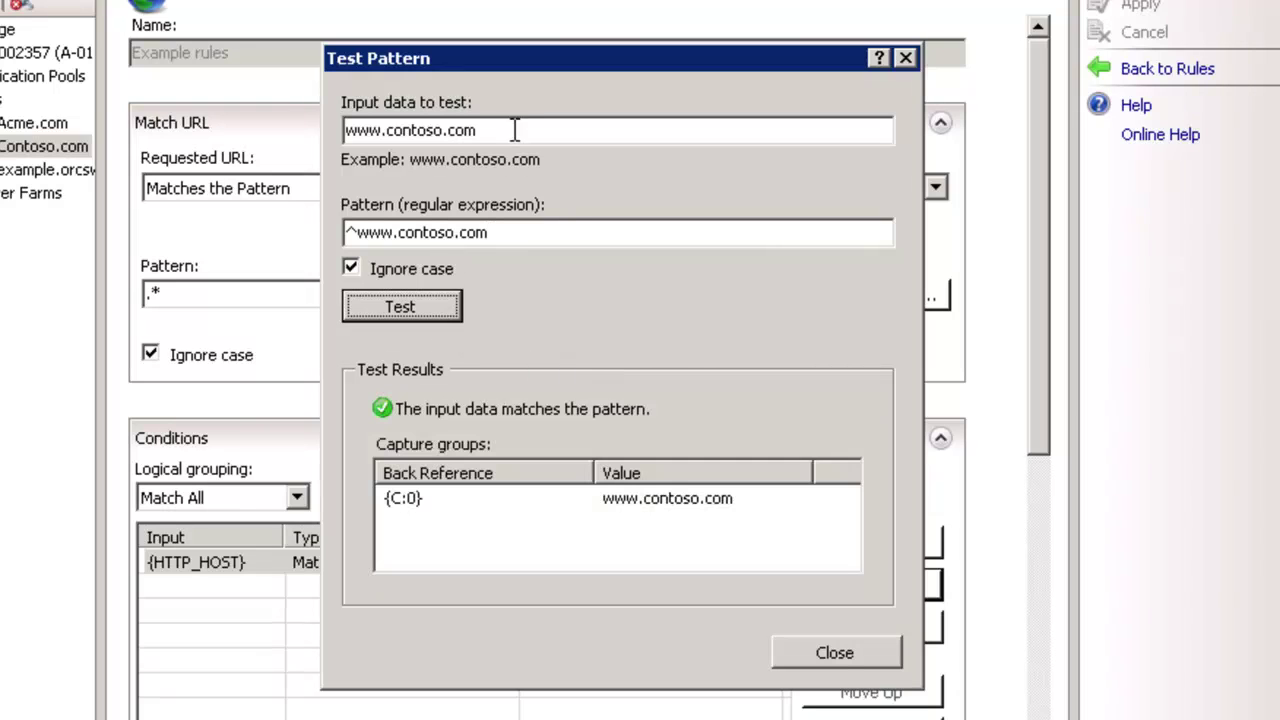
left_click(514, 129)
type("mmmmm")
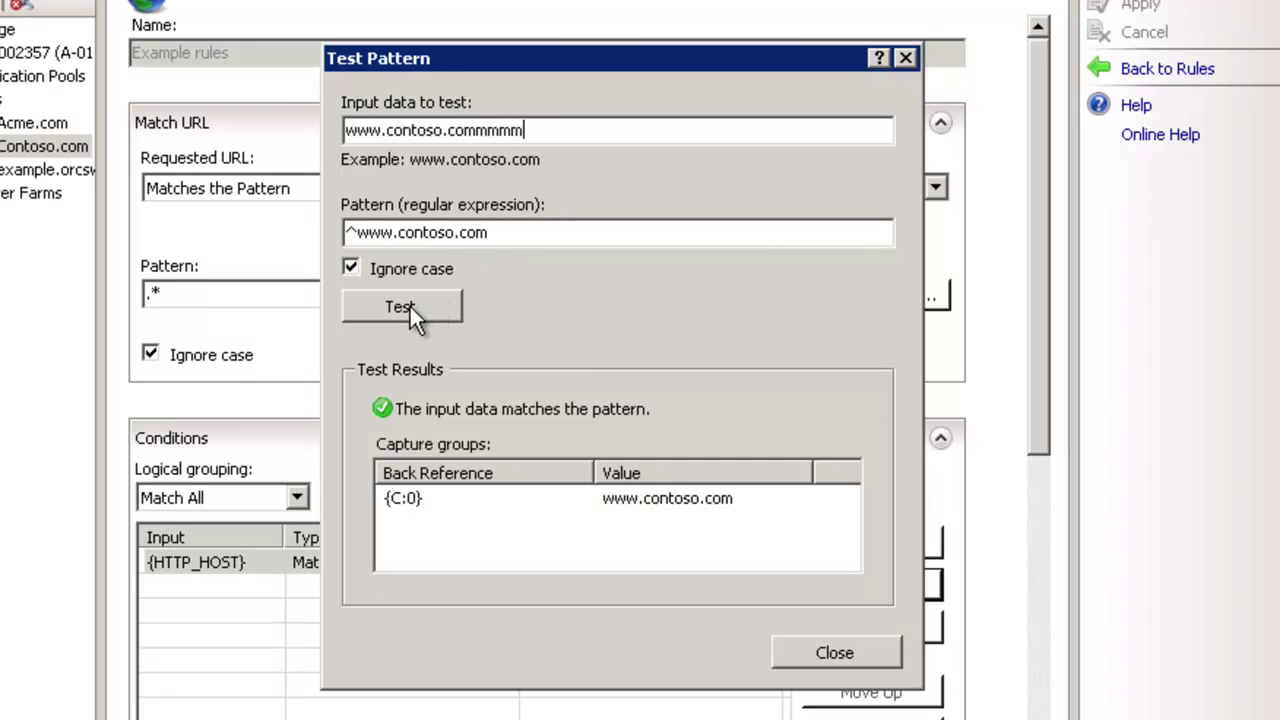
left_click(409, 304)
left_click(515, 240)
type("$")
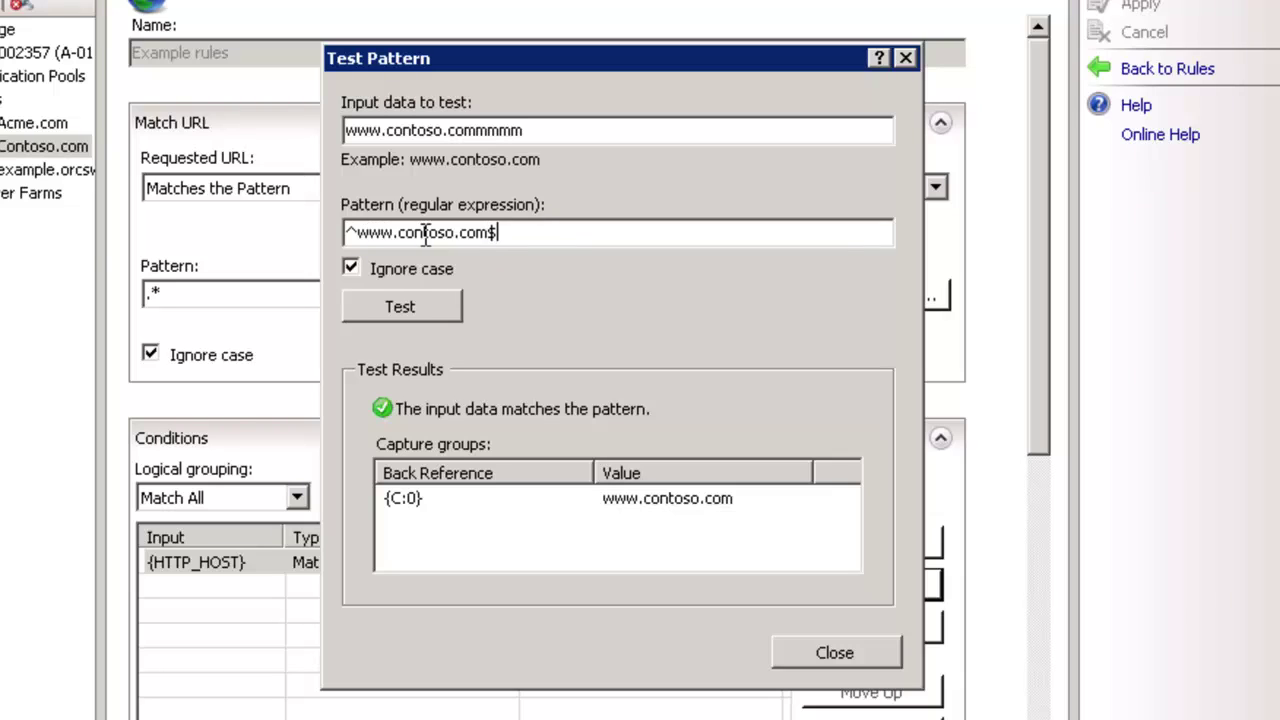
left_click(410, 304)
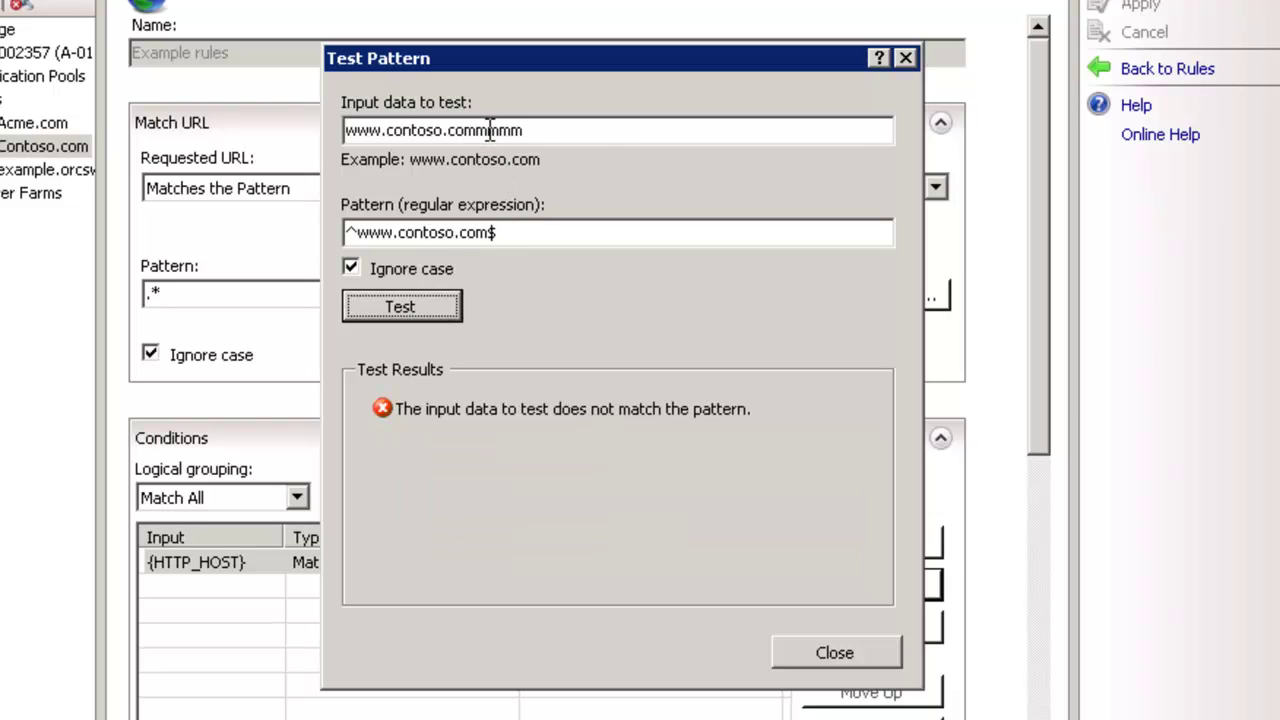
left_click_drag(489, 130, 600, 126)
key("BackSpace")
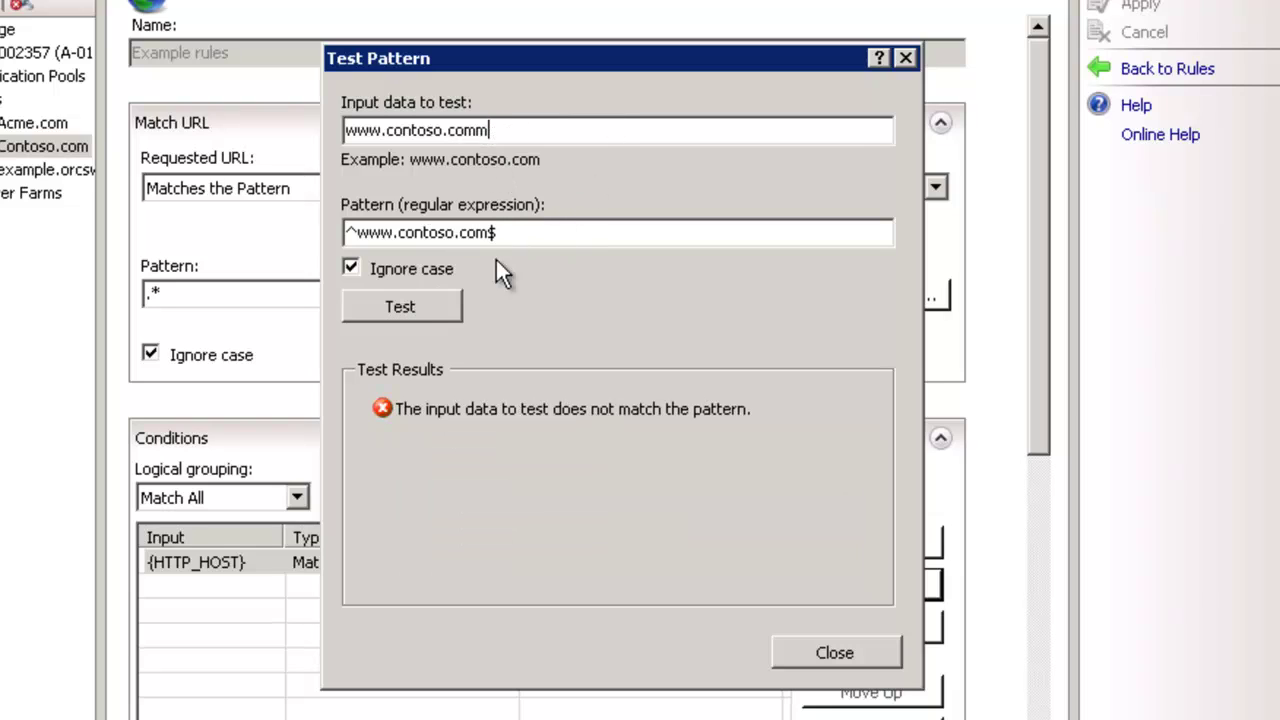
left_click(411, 300)
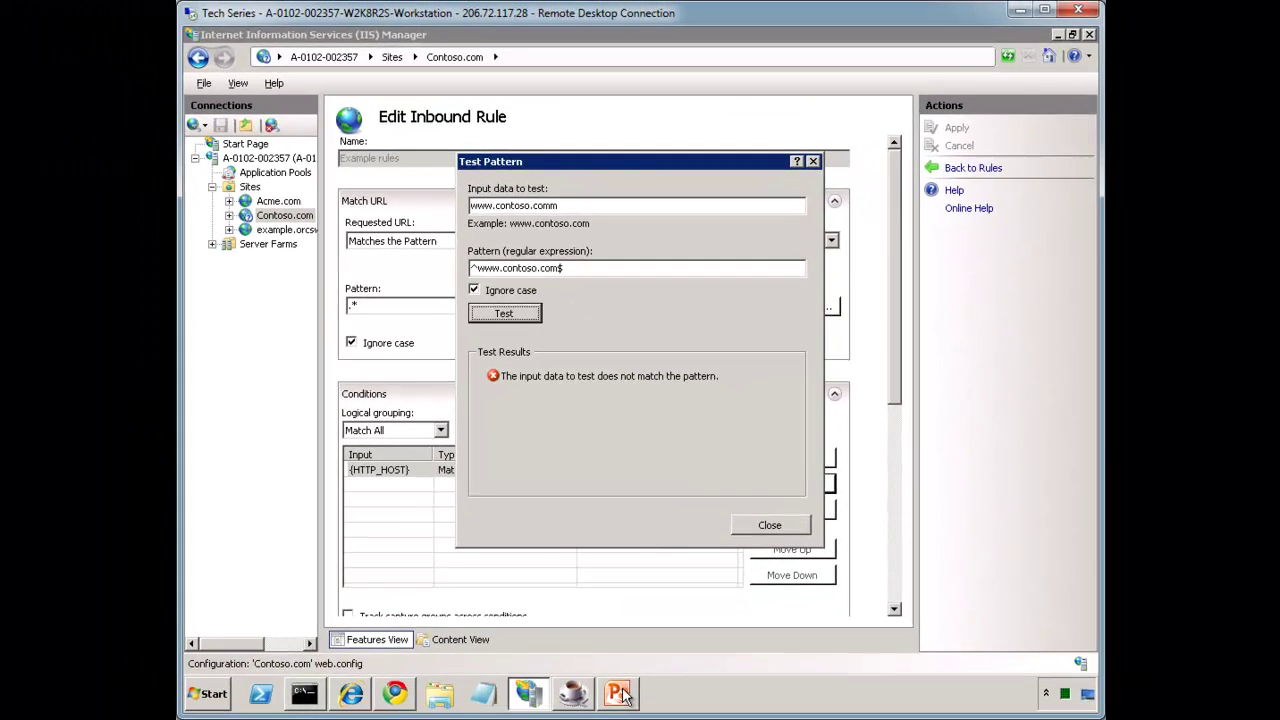
Switch to PowerPoint to check the regex rules slide for the dot rule, and return to IIS Manager.
left_click(618, 694)
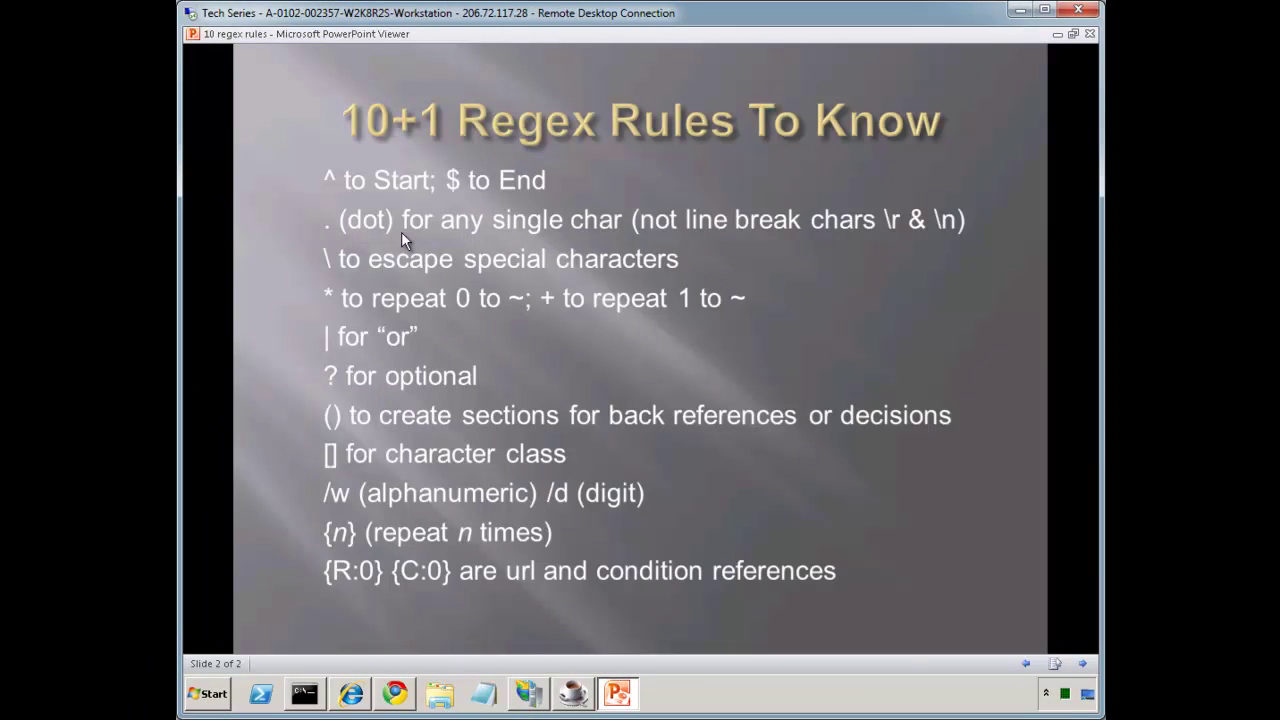
left_click(1056, 34)
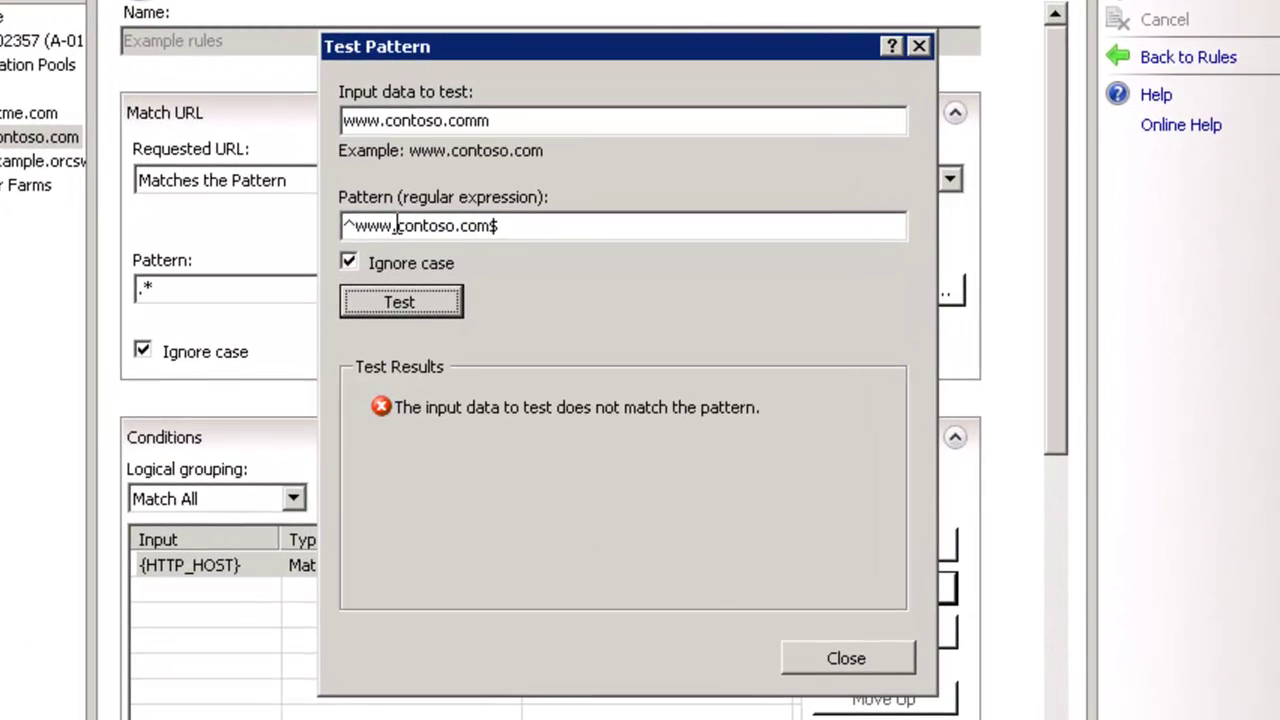
left_click(395, 226)
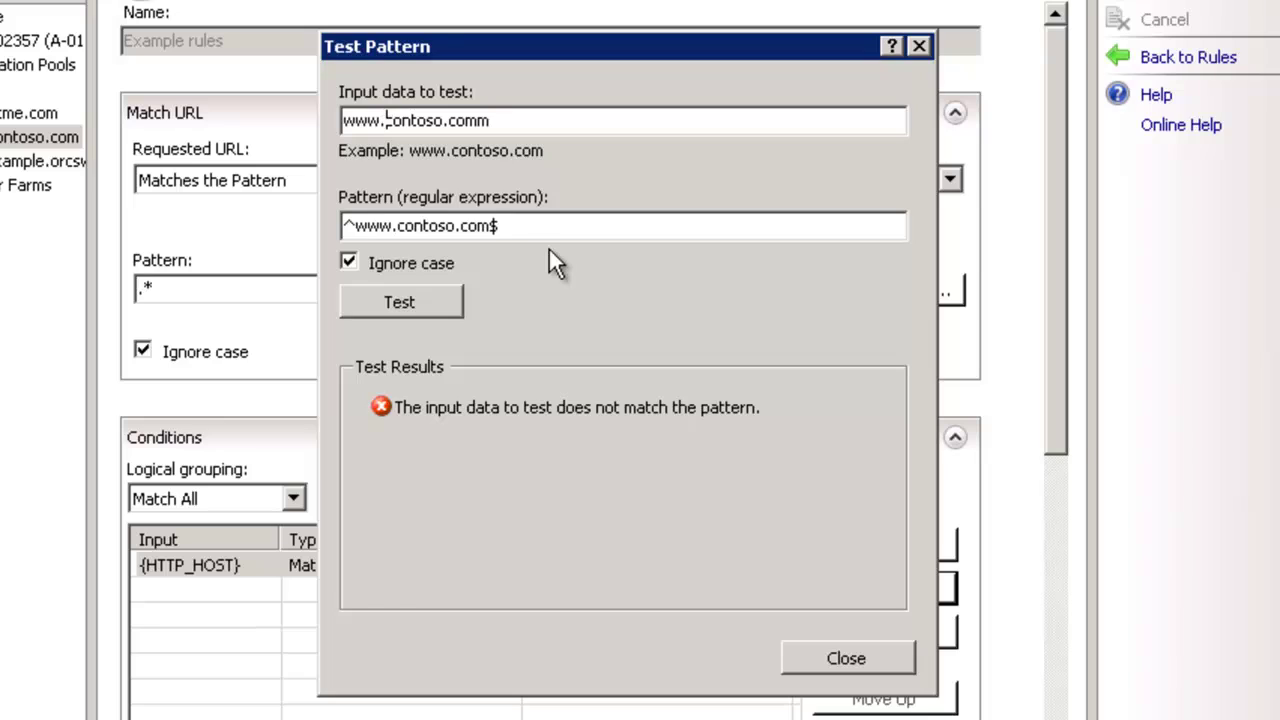
key("BackSpace")
type("w")
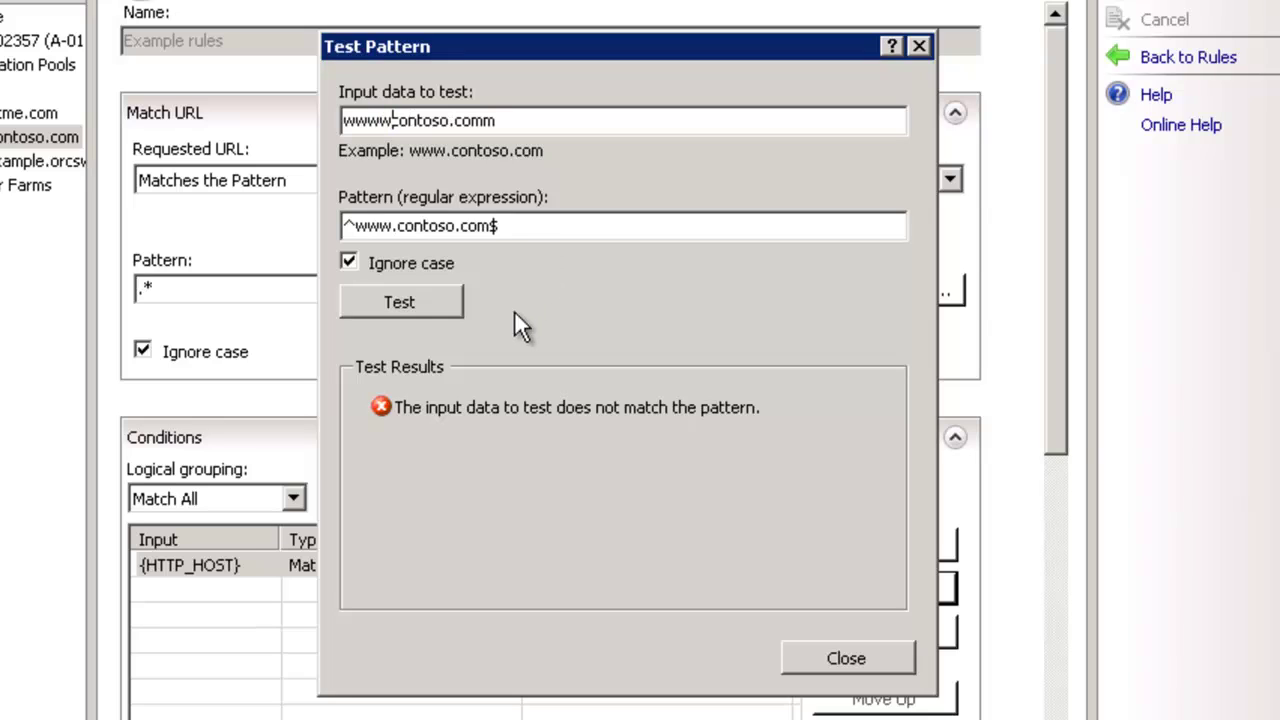
left_click(424, 302)
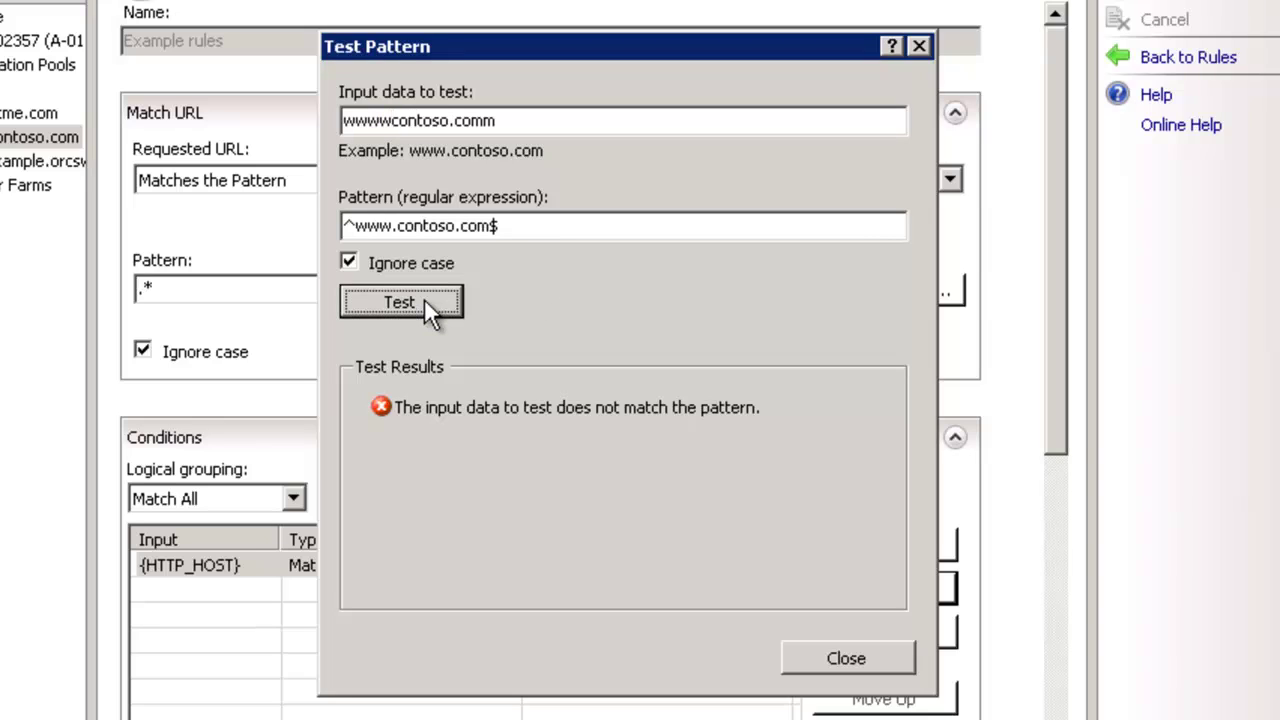
Escape both dots in the pattern with backslashes so it reads ^www\.contoso\.com$.
left_click(400, 226)
key("shift+Left")
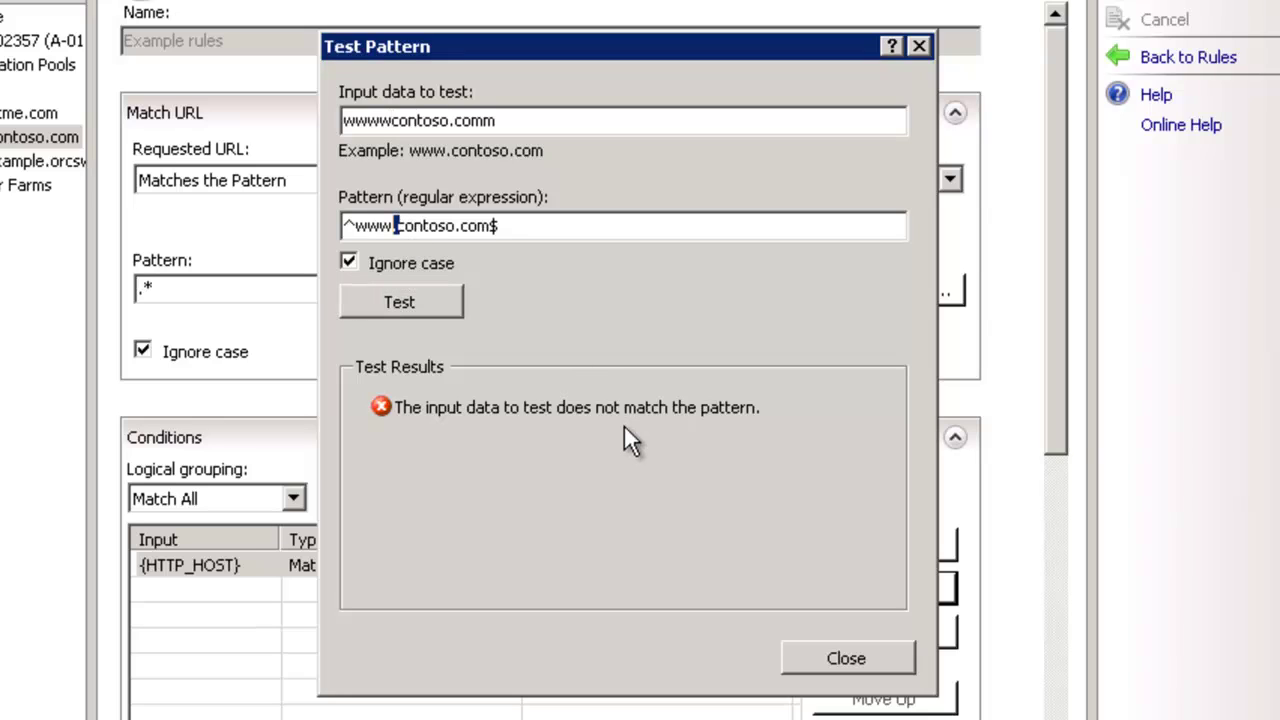
key("Left")
key("Left")
key("Right")
type("\\")
key("Right")
key("Right")
key("Right")
key("Right")
key("Right")
key("Right")
key("Right")
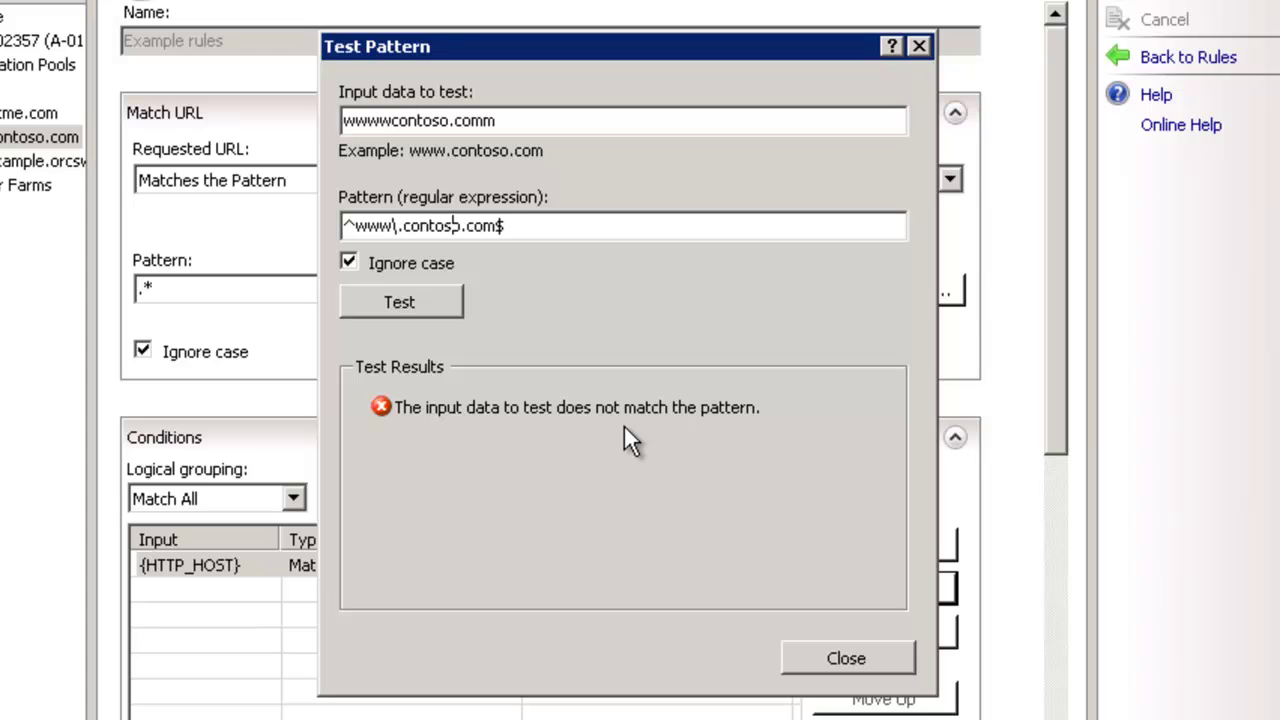
key("Right")
type("\\")
Test the escaped pattern against the input wwwwcontoso.comm.
left_click(382, 120)
key("shift+Right")
type(".")
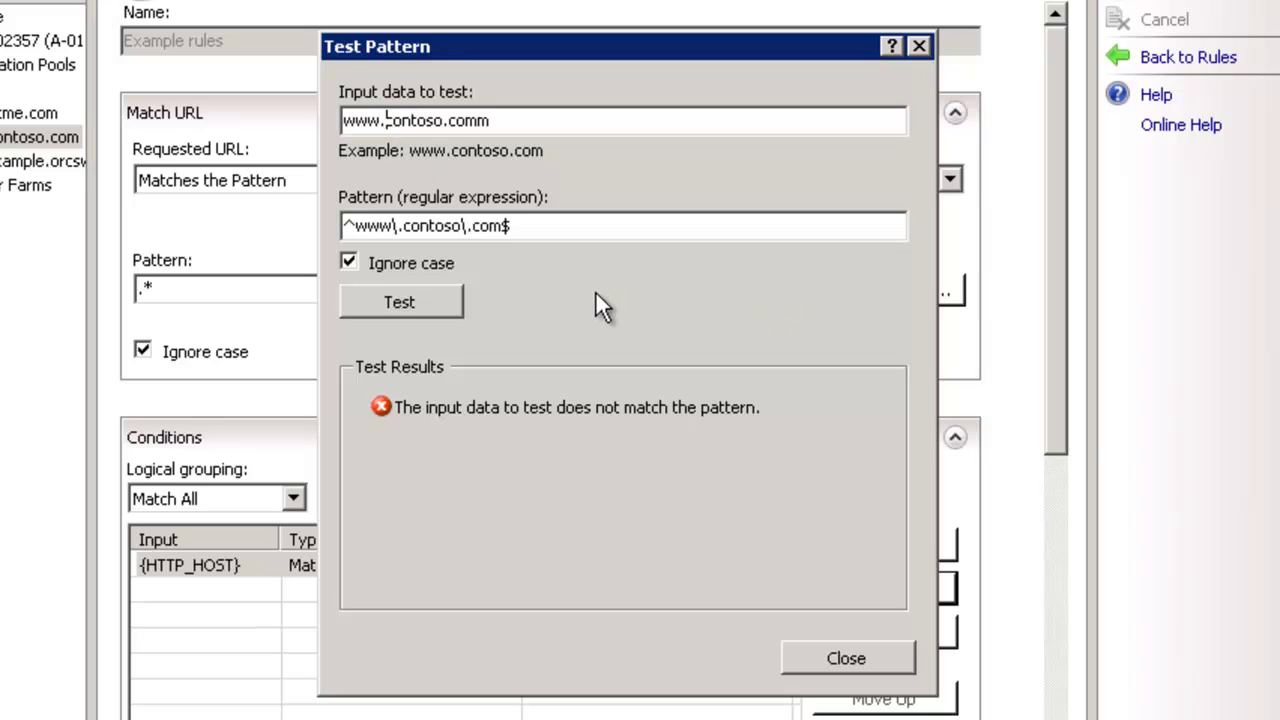
key("BackSpace")
type("w")
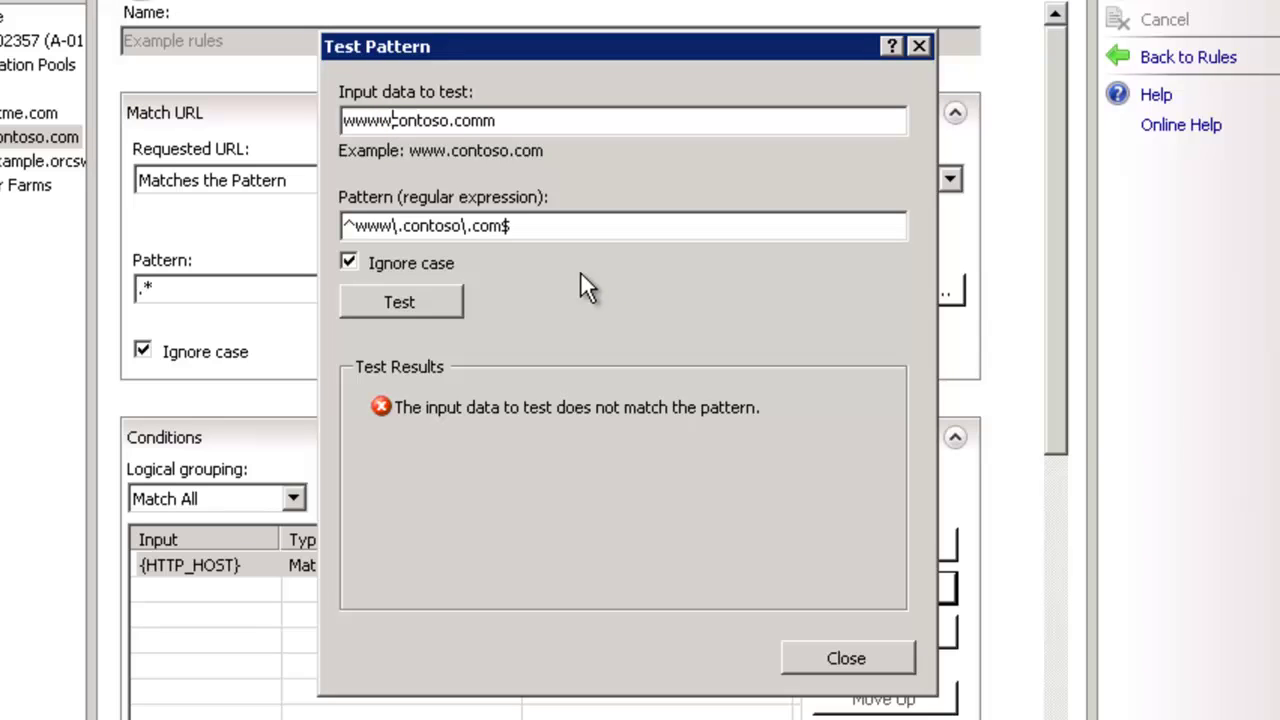
left_click(425, 299)
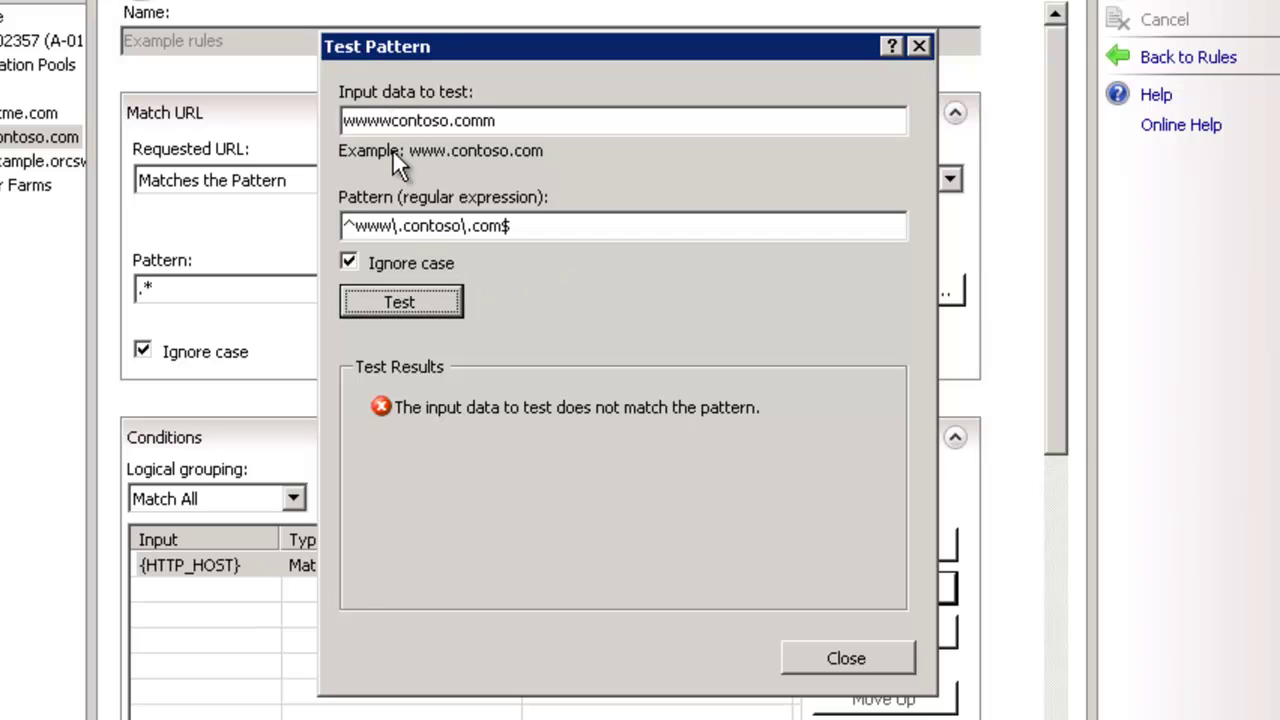
left_click(395, 120)
key("BackSpace")
type(".")
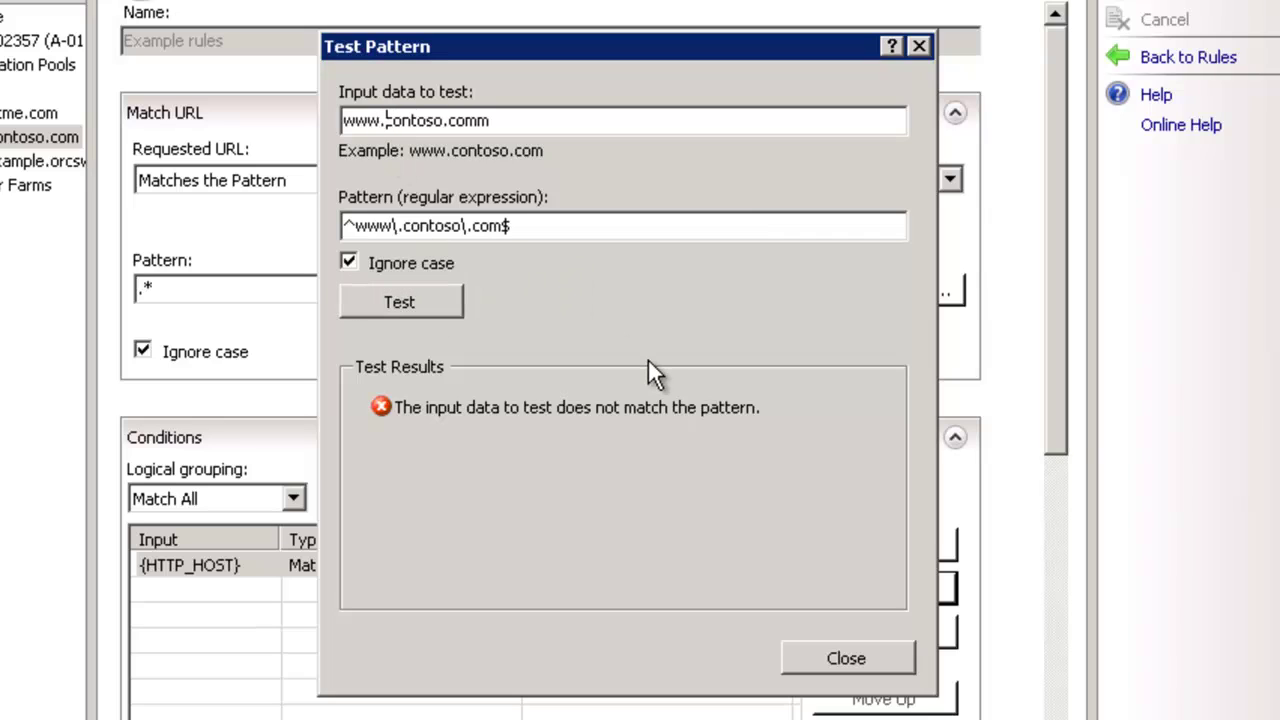
left_click(420, 302)
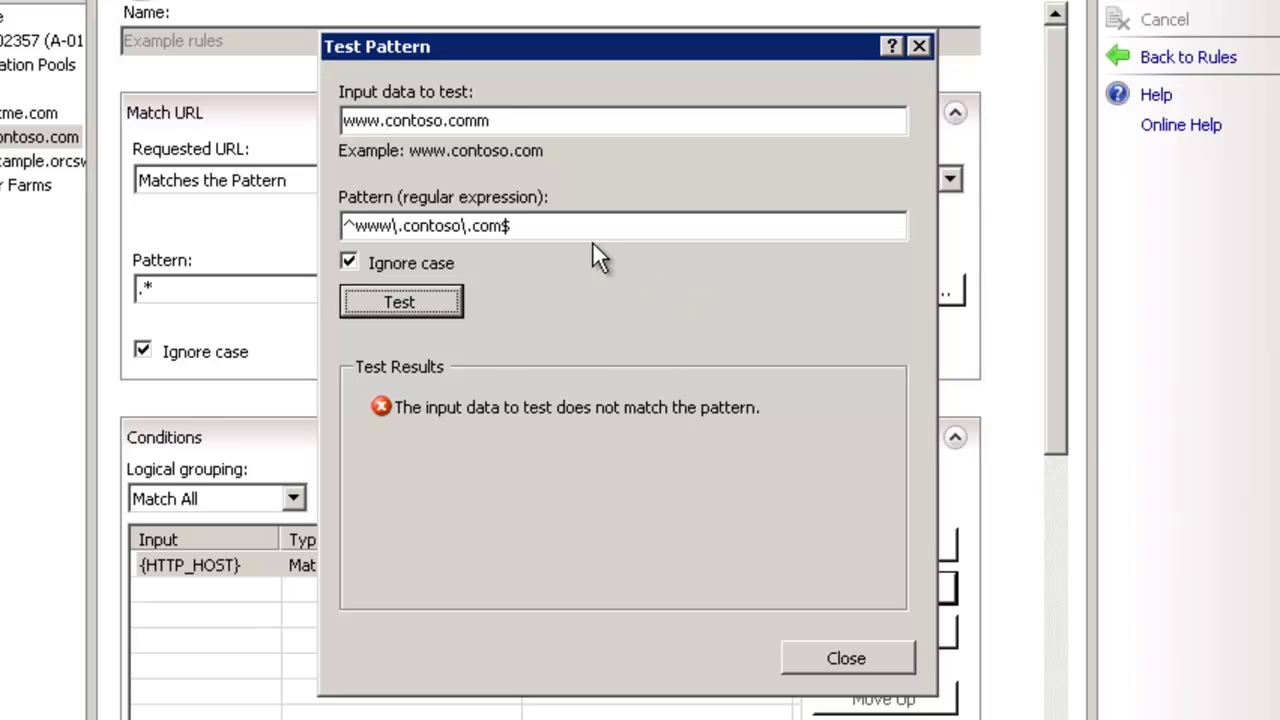
left_click(513, 118)
key("BackSpace")
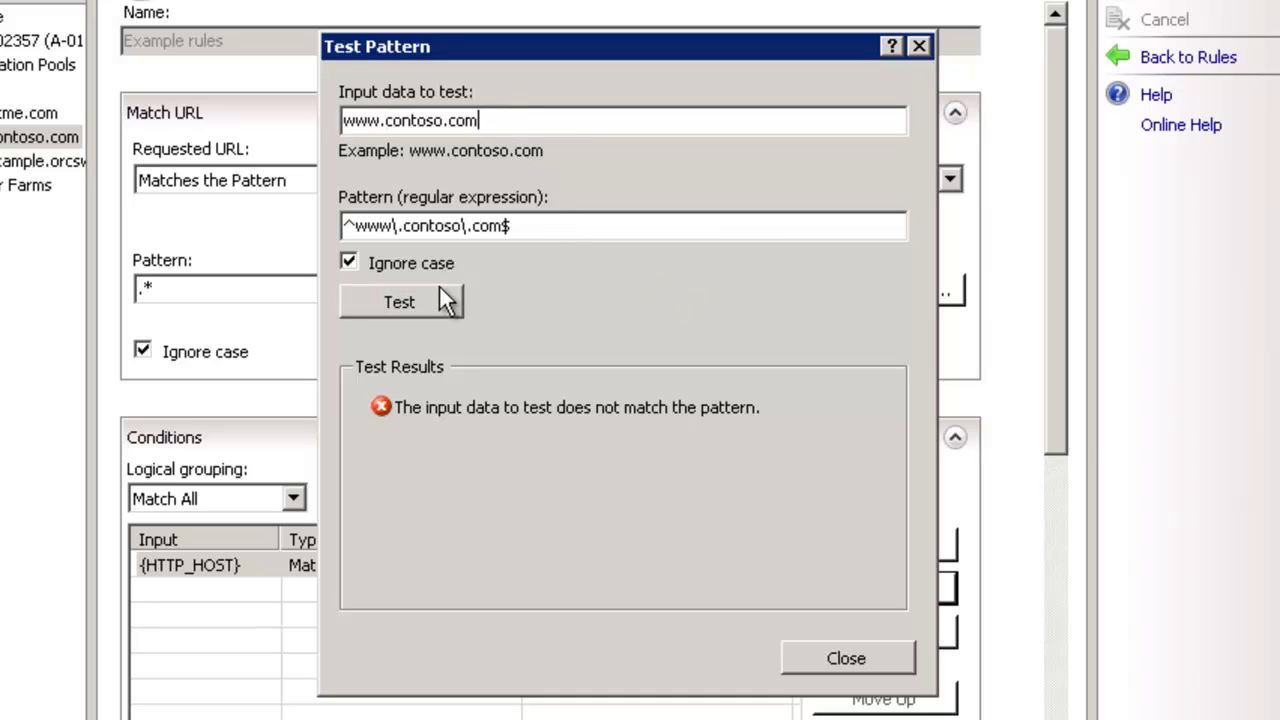
left_click(443, 299)
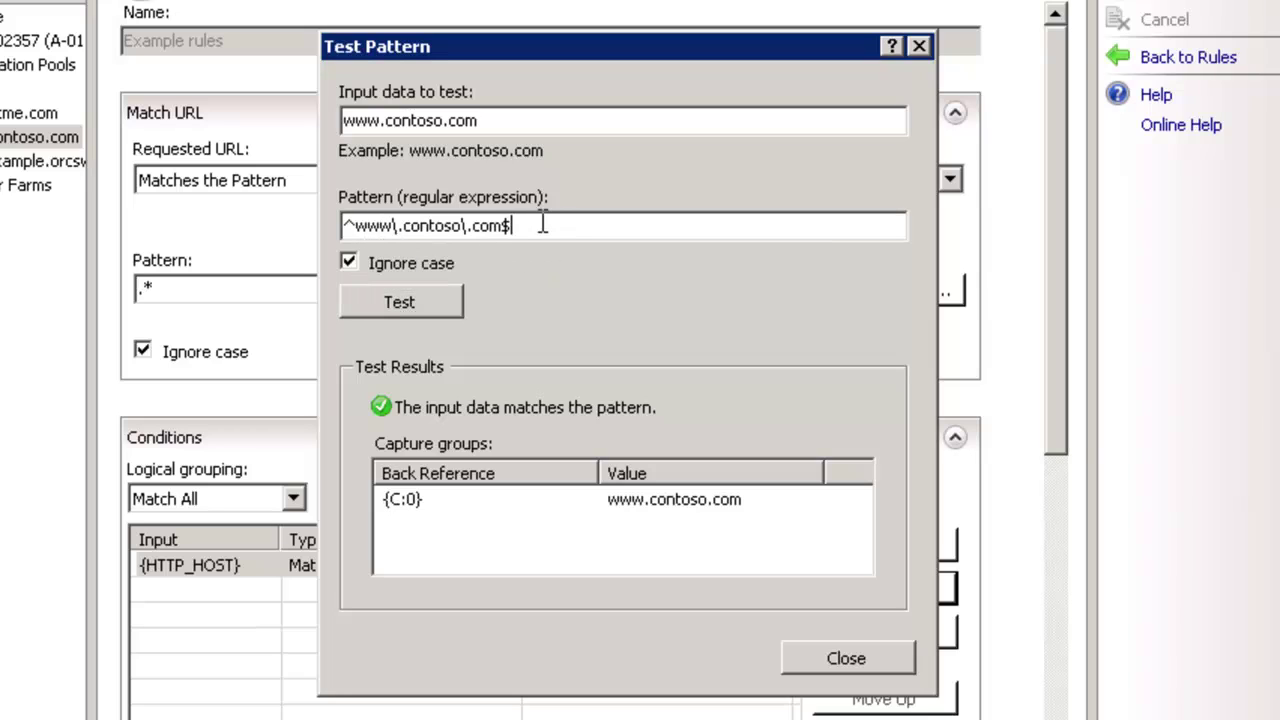
Close the pattern test and save the {HTTP_HOST} condition with the pattern ^www\.contoso\.com$.
left_click_drag(540, 224, 325, 243)
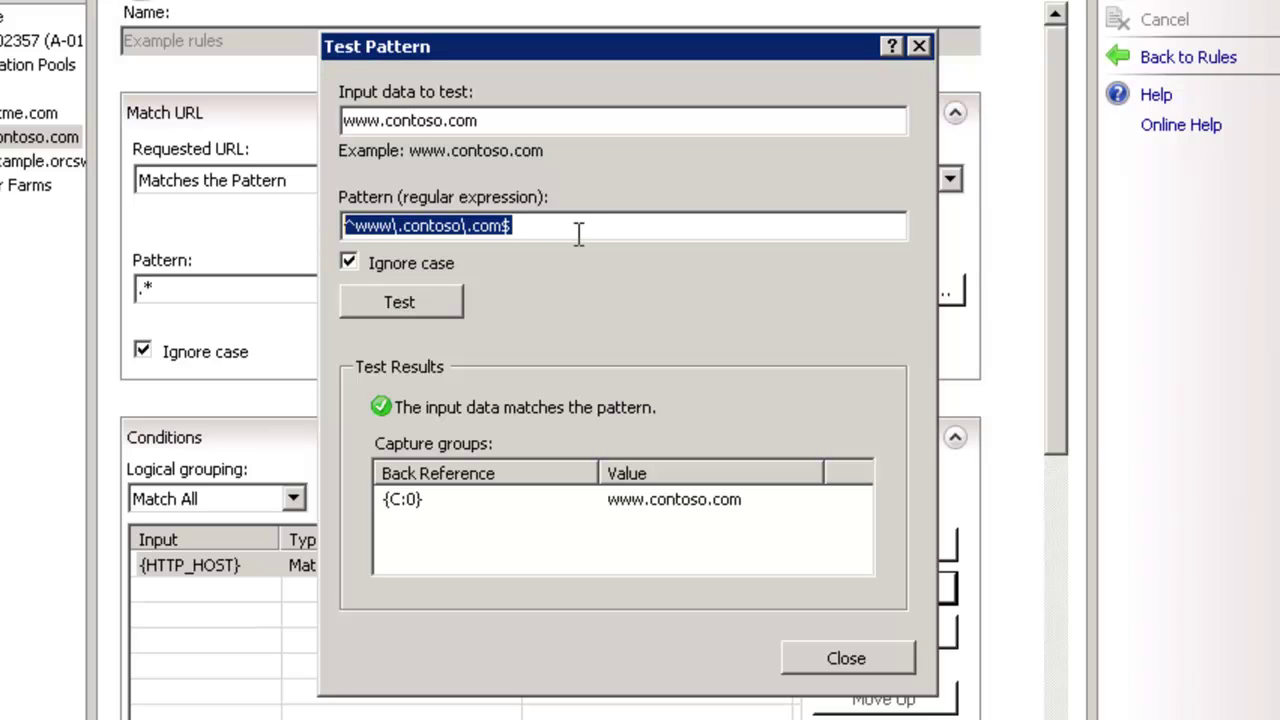
left_click(529, 240)
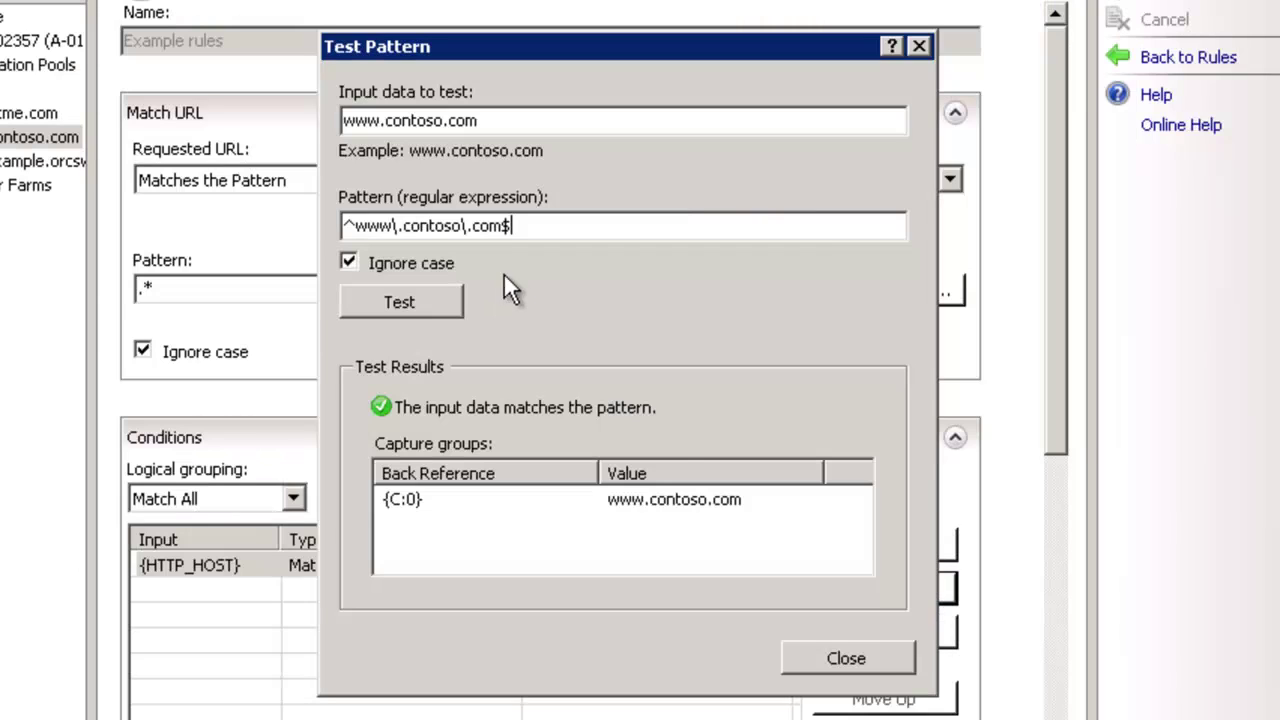
left_click(848, 659)
left_click(609, 468)
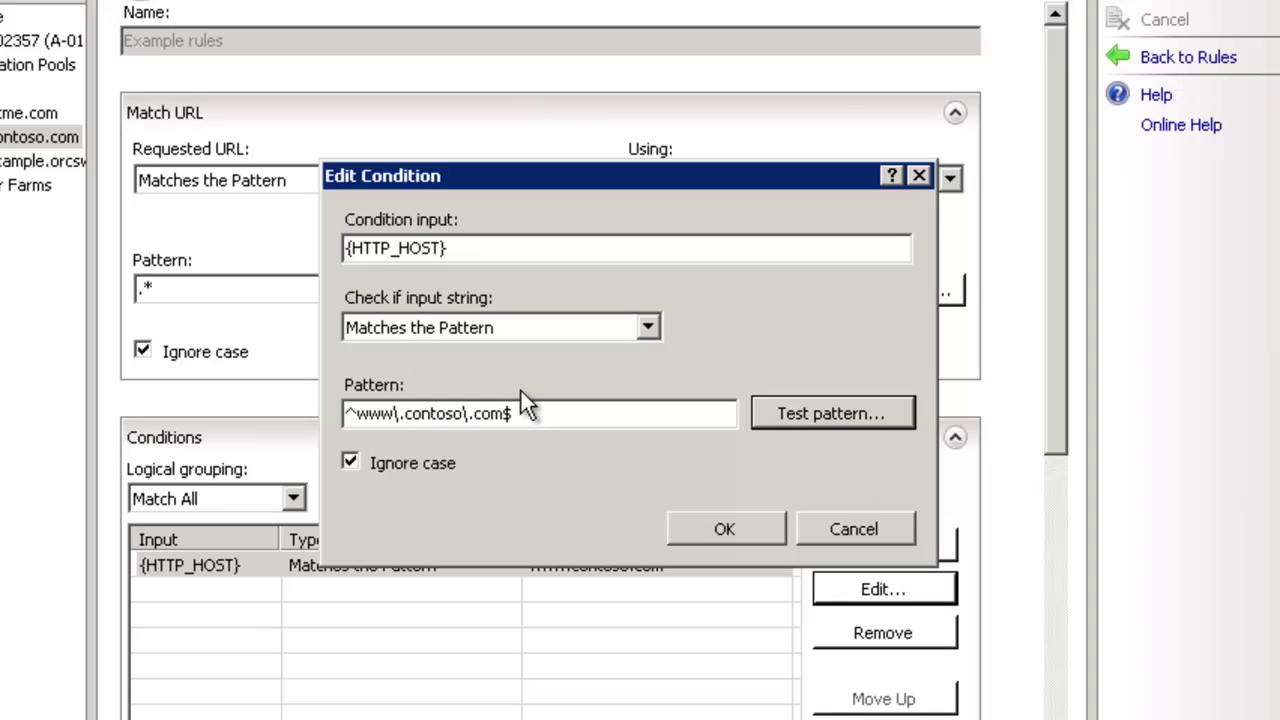
left_click(725, 530)
Open the pattern test for the Match URL pattern .* and examine its dot and asterisk characters individually.
left_click(274, 290)
double_click(337, 287)
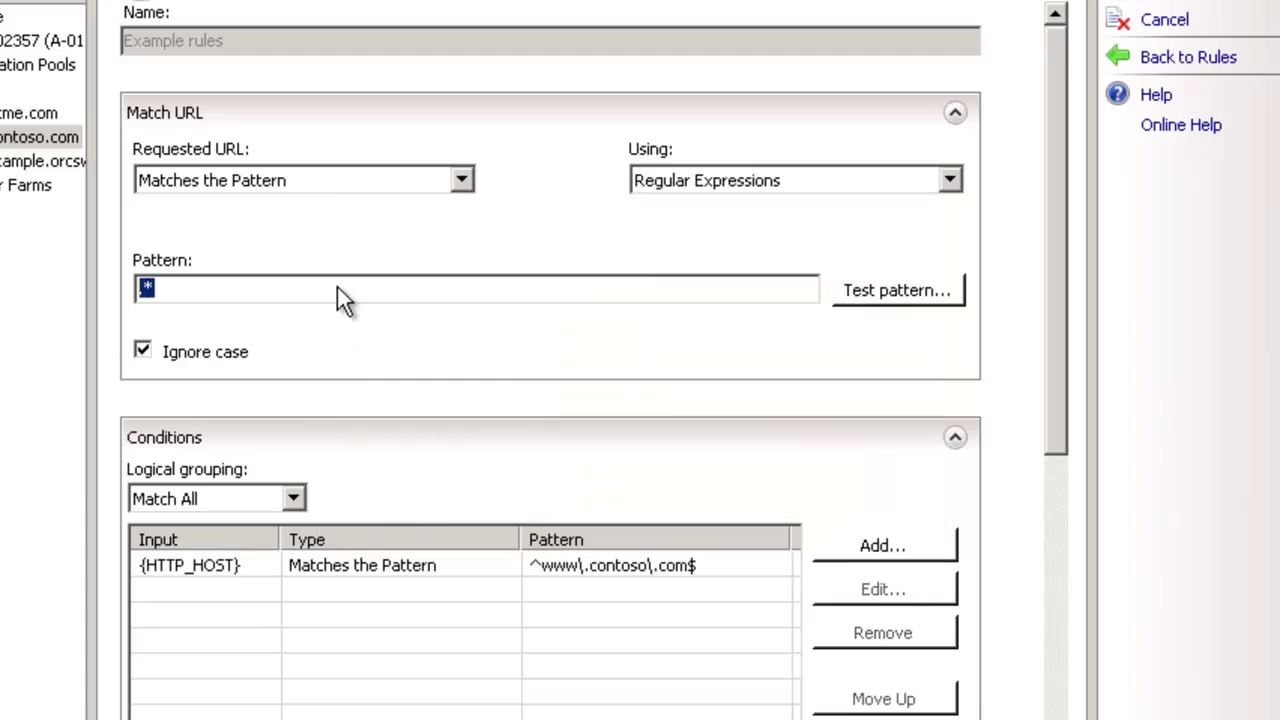
left_click(868, 296)
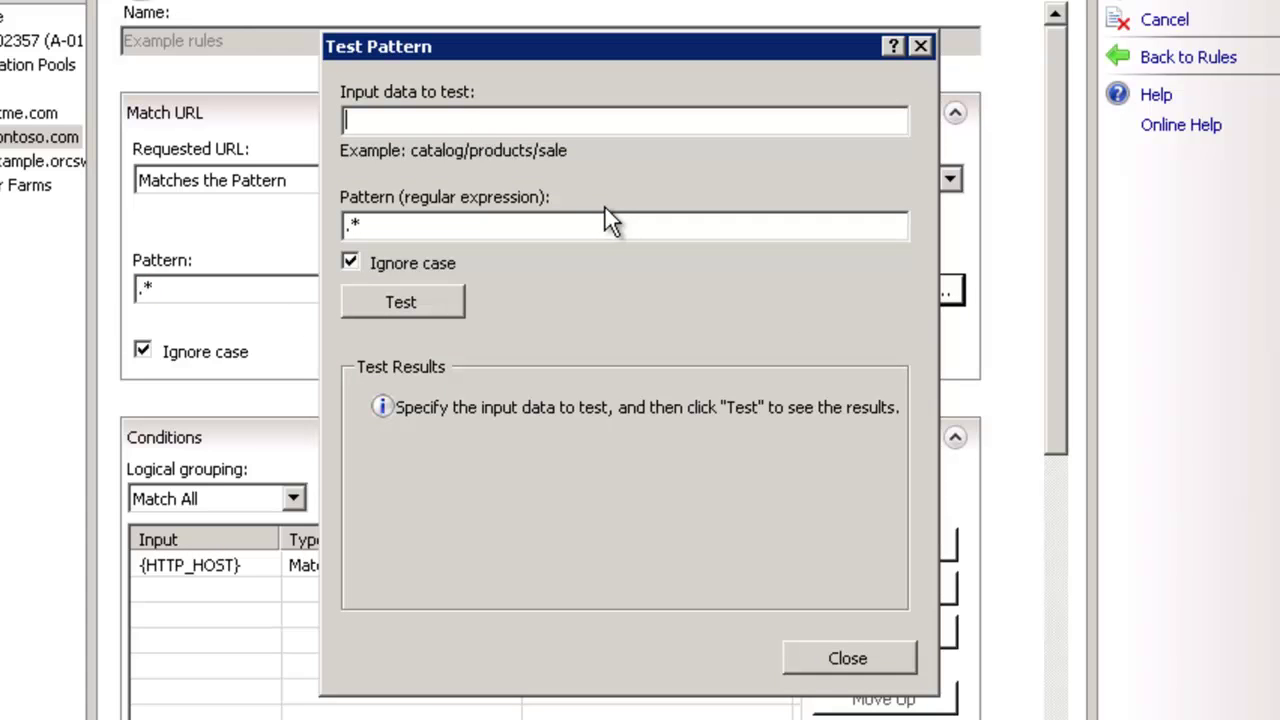
left_click(398, 232)
key("shift+Home")
left_click(443, 227)
key("Home")
key("shift+Right")
key("Right")
key("shift+Right")
key("shift+Left")
key("shift+Right")
key("shift+Left")
key("Home")
key("shift+Right")
key("shift+Right")
Test the input something against the .* pattern and check the {R:0} capture group.
left_click(409, 117)
type("something")
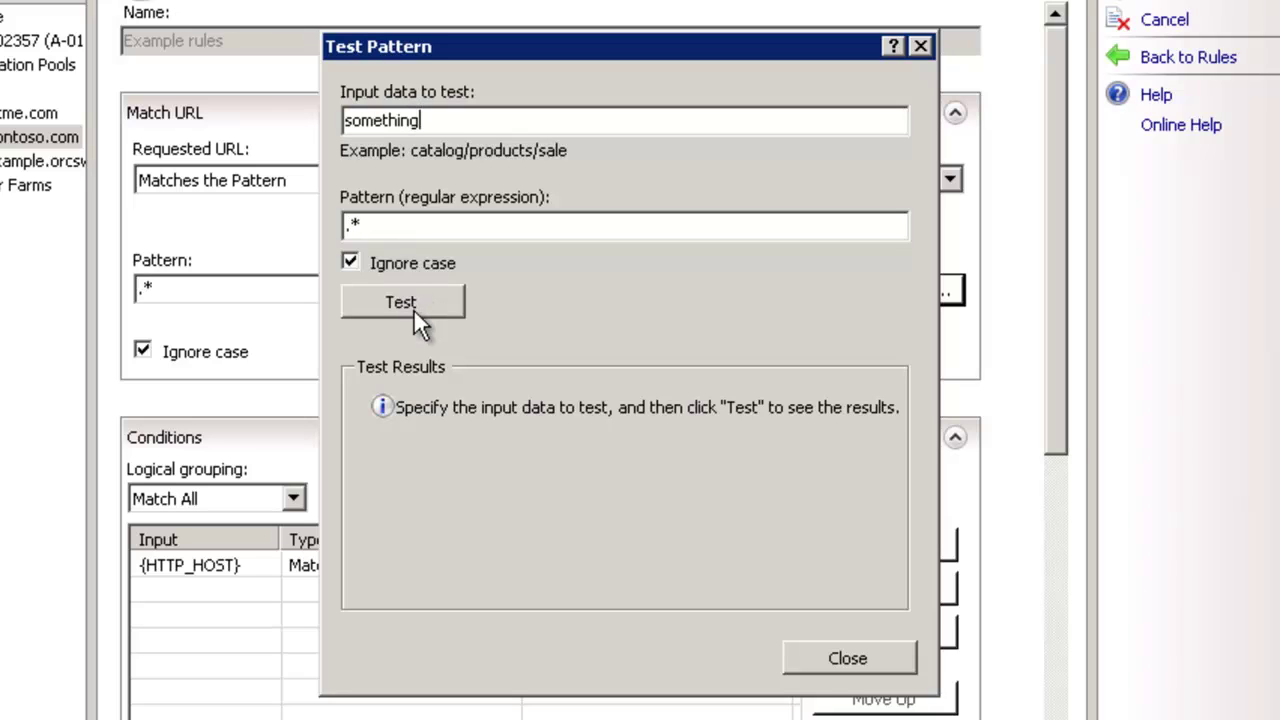
left_click(410, 305)
left_click(650, 505)
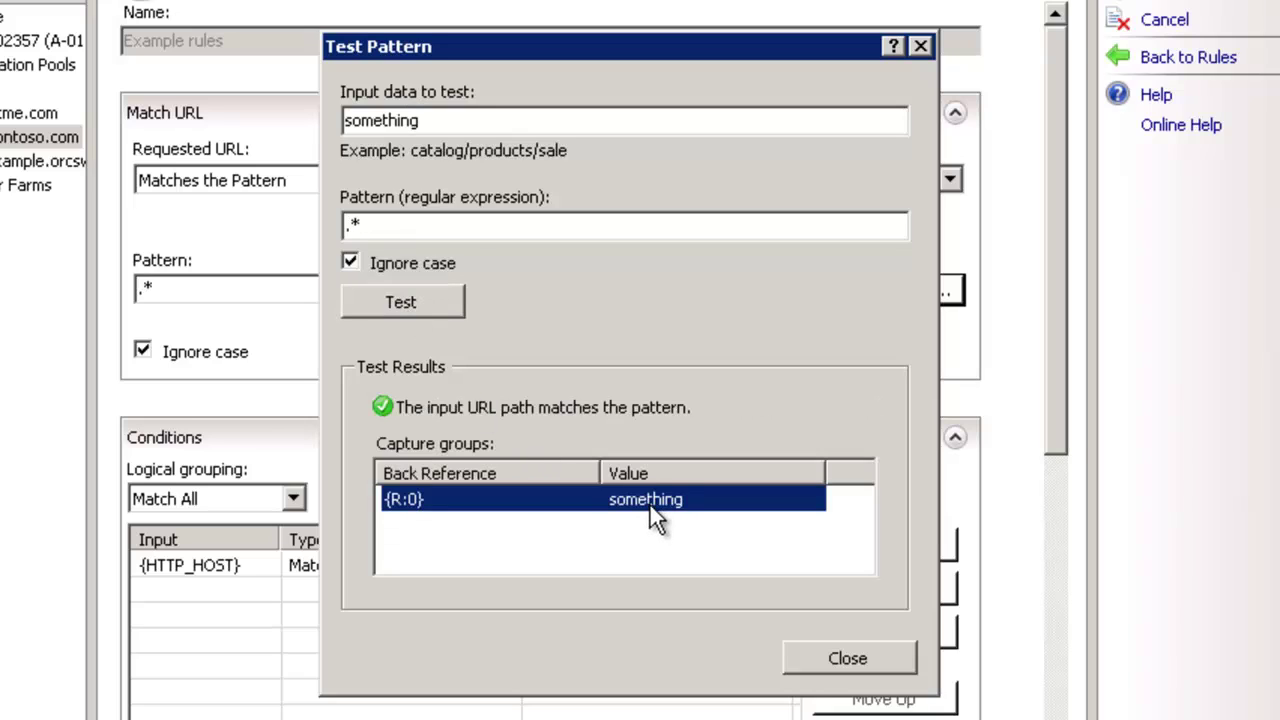
left_click(349, 226)
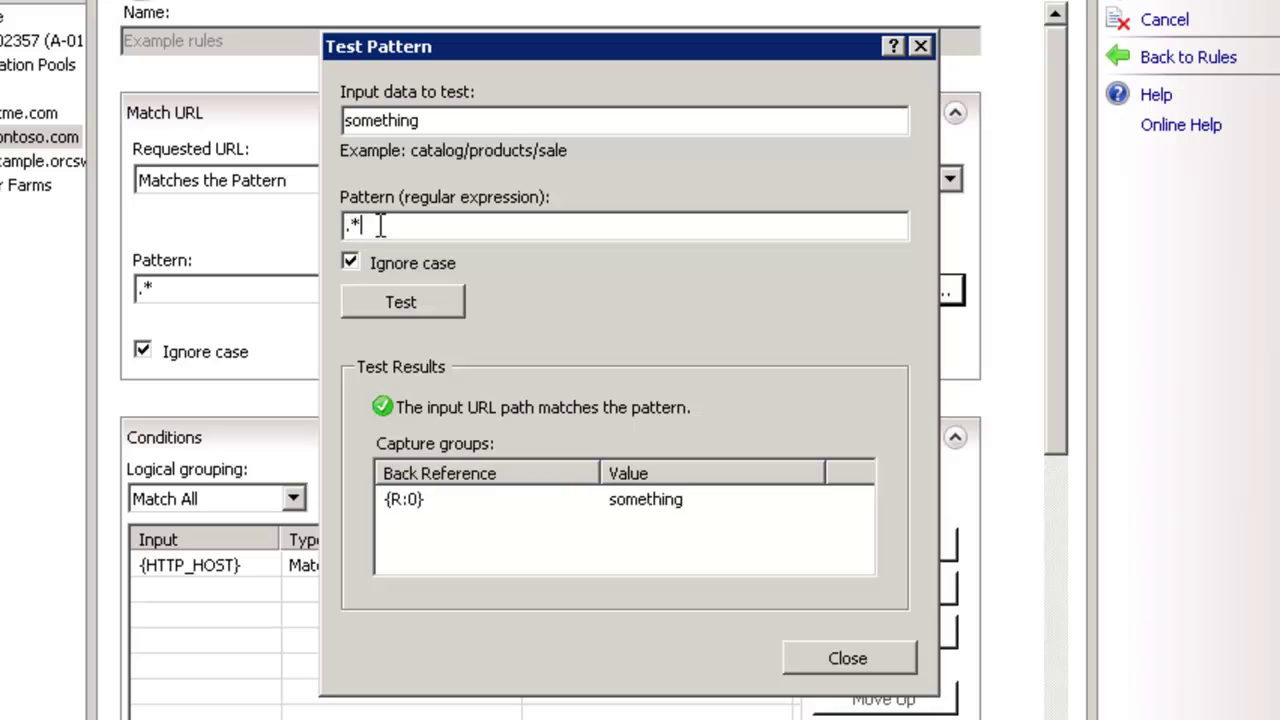
Clear the test input and test an empty string against the .* pattern.
left_click(436, 124)
key("BackSpace")
key("BackSpace")
key("BackSpace")
key("BackSpace")
key("BackSpace")
key("BackSpace")
key("BackSpace")
key("BackSpace")
key("BackSpace")
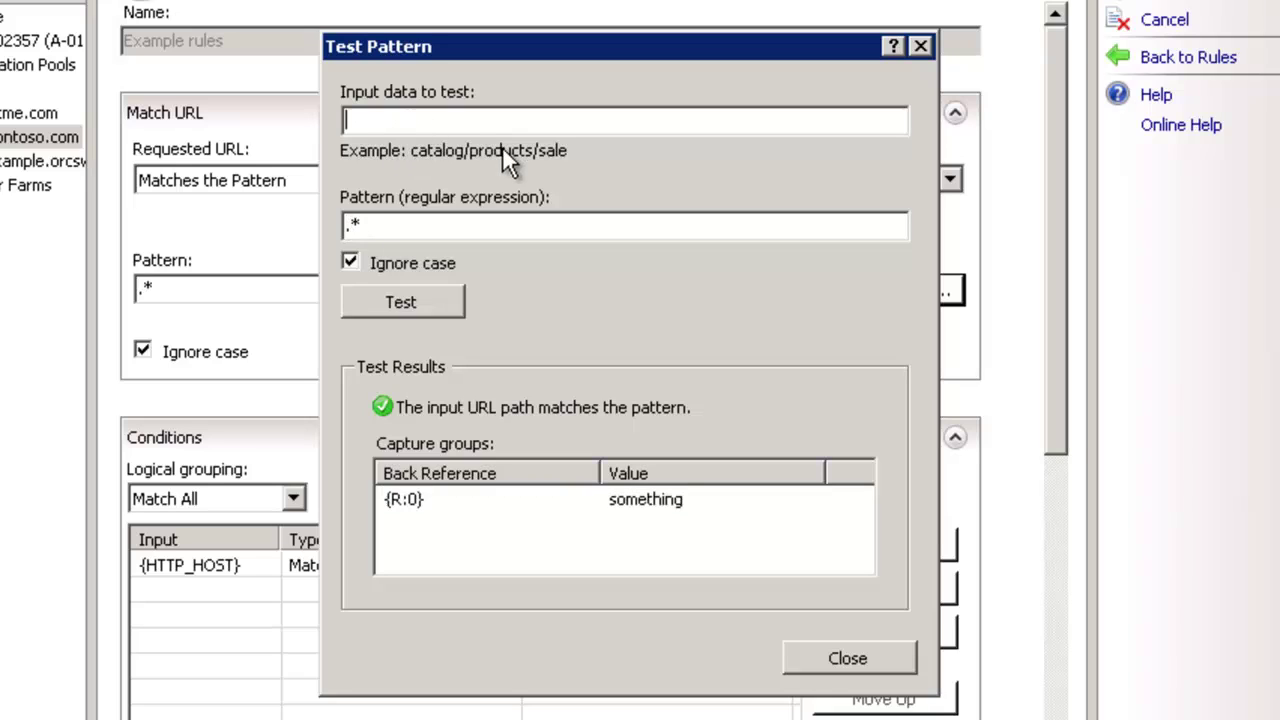
left_click(413, 306)
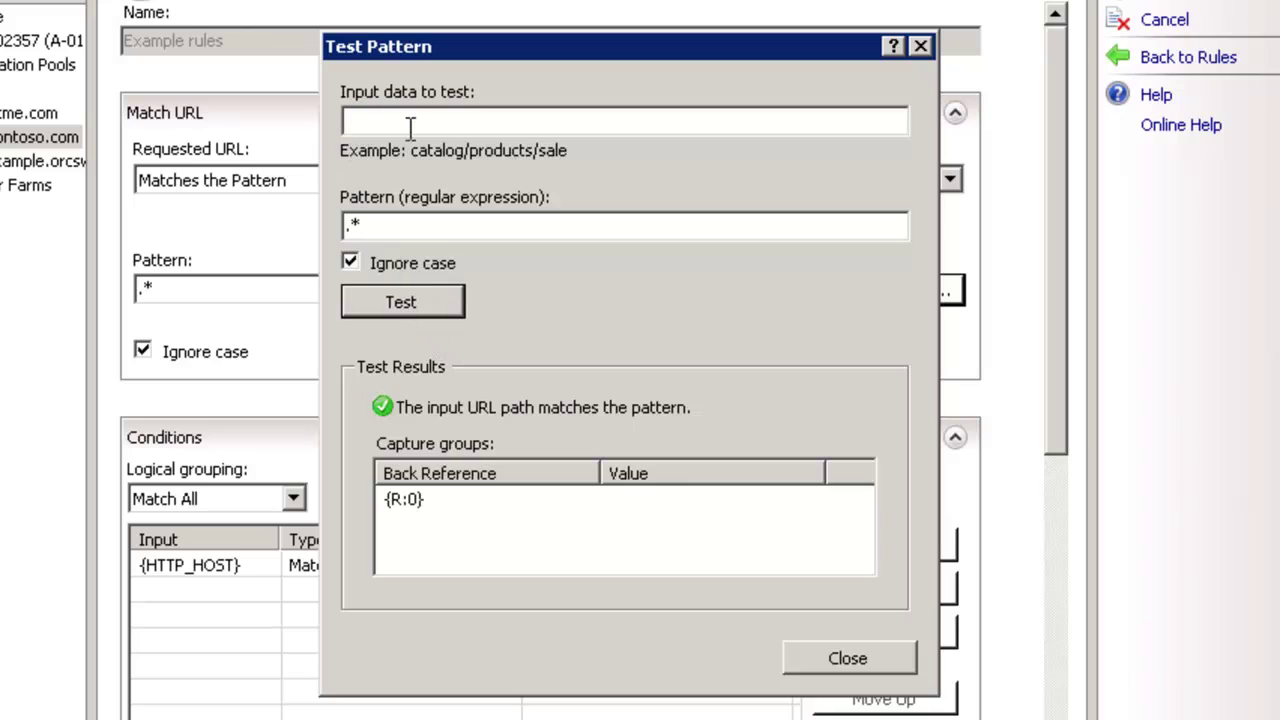
Change the tested pattern to .+ and test it against the input something.
left_click(438, 226)
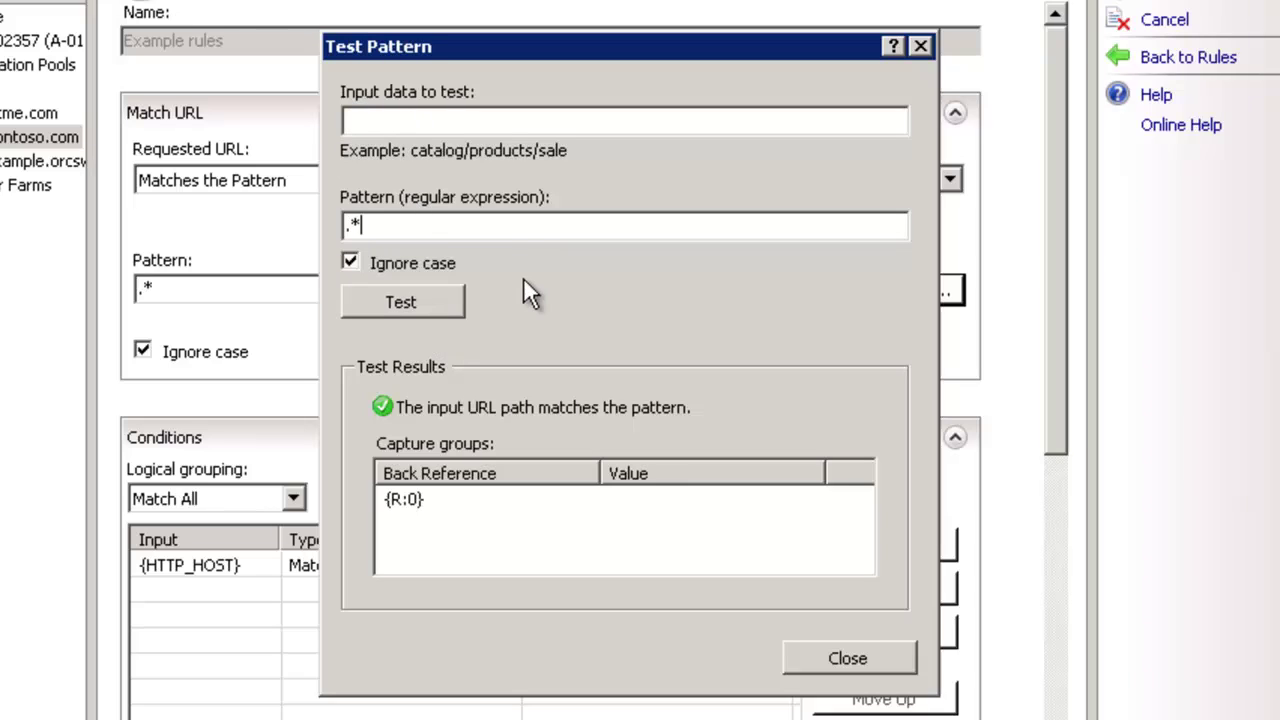
key("BackSpace")
type("+")
left_click(400, 122)
type("something")
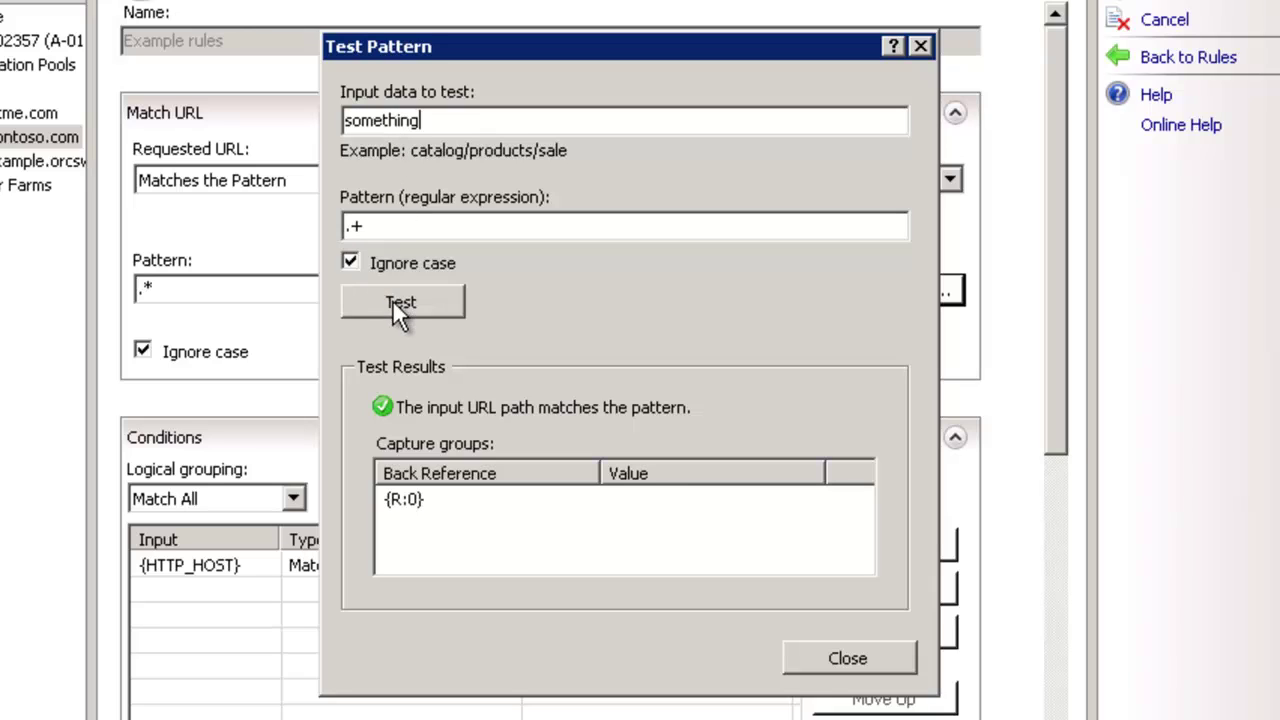
left_click(398, 310)
Empty the test input and test the blank string against the .+ pattern.
double_click(378, 122)
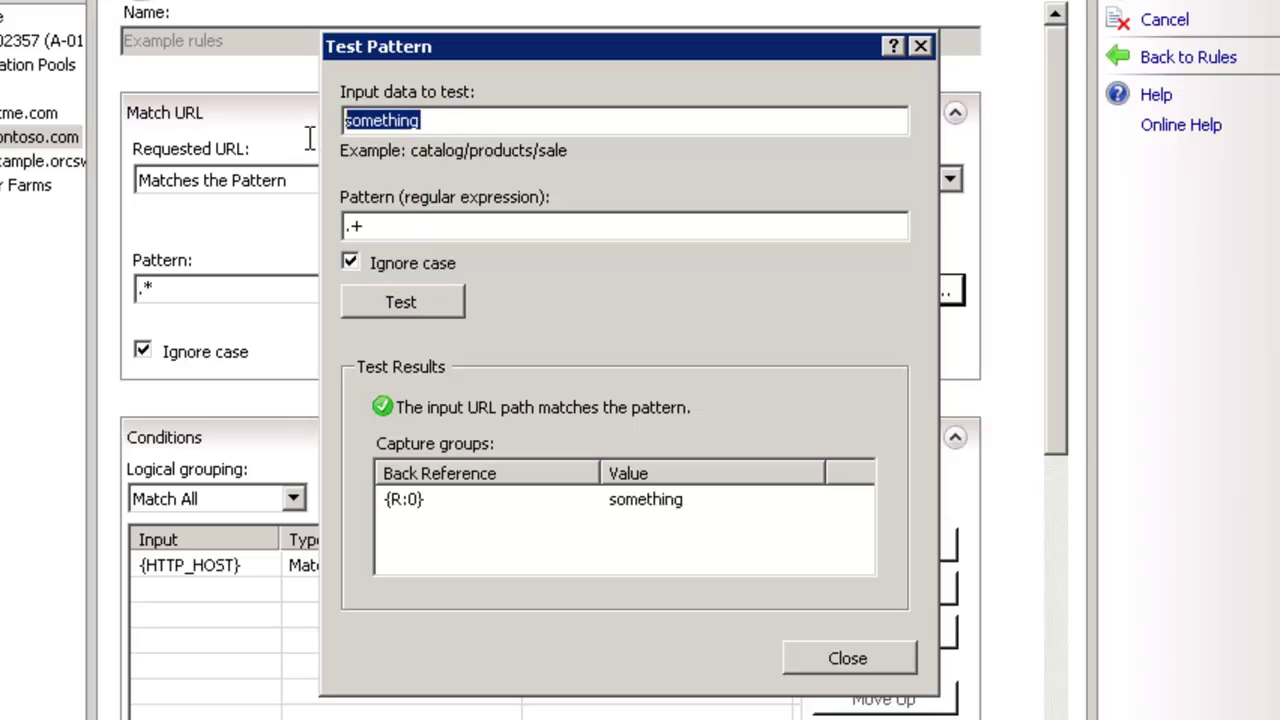
key("BackSpace")
left_click(403, 304)
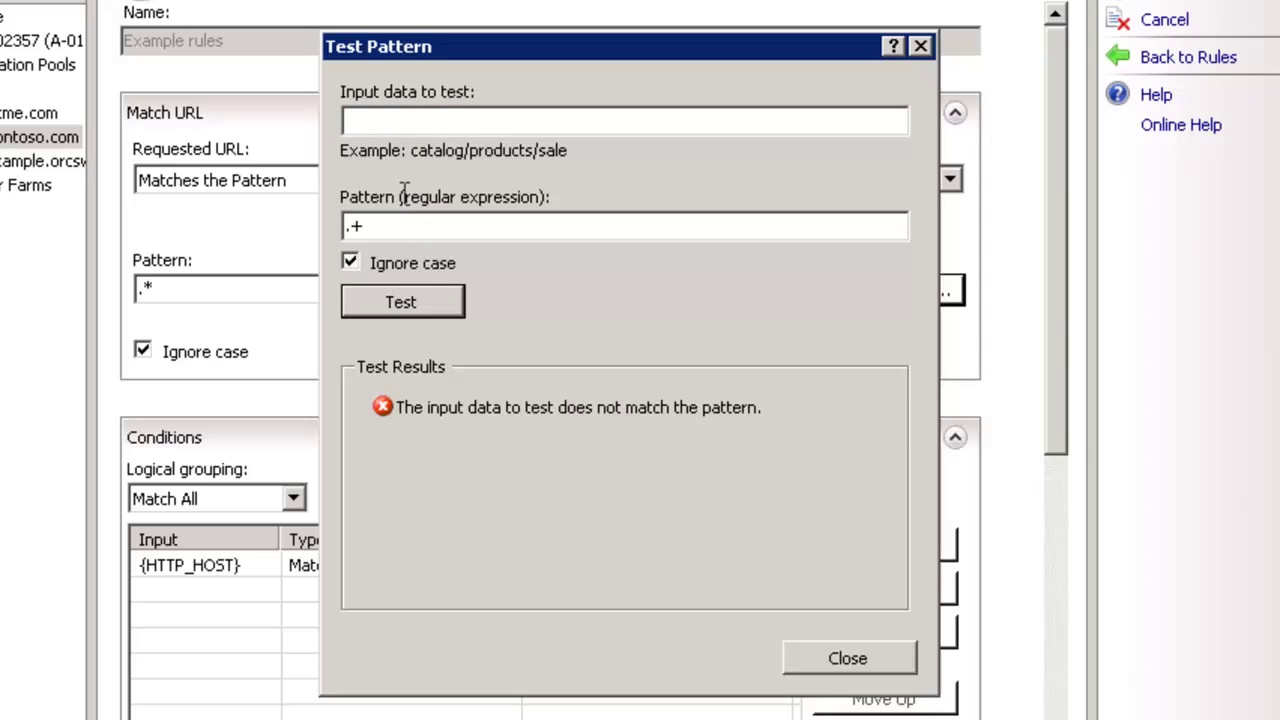
Restore the Match URL pattern to .* and test it with the empty input, closing the pattern test when done.
left_click(394, 118)
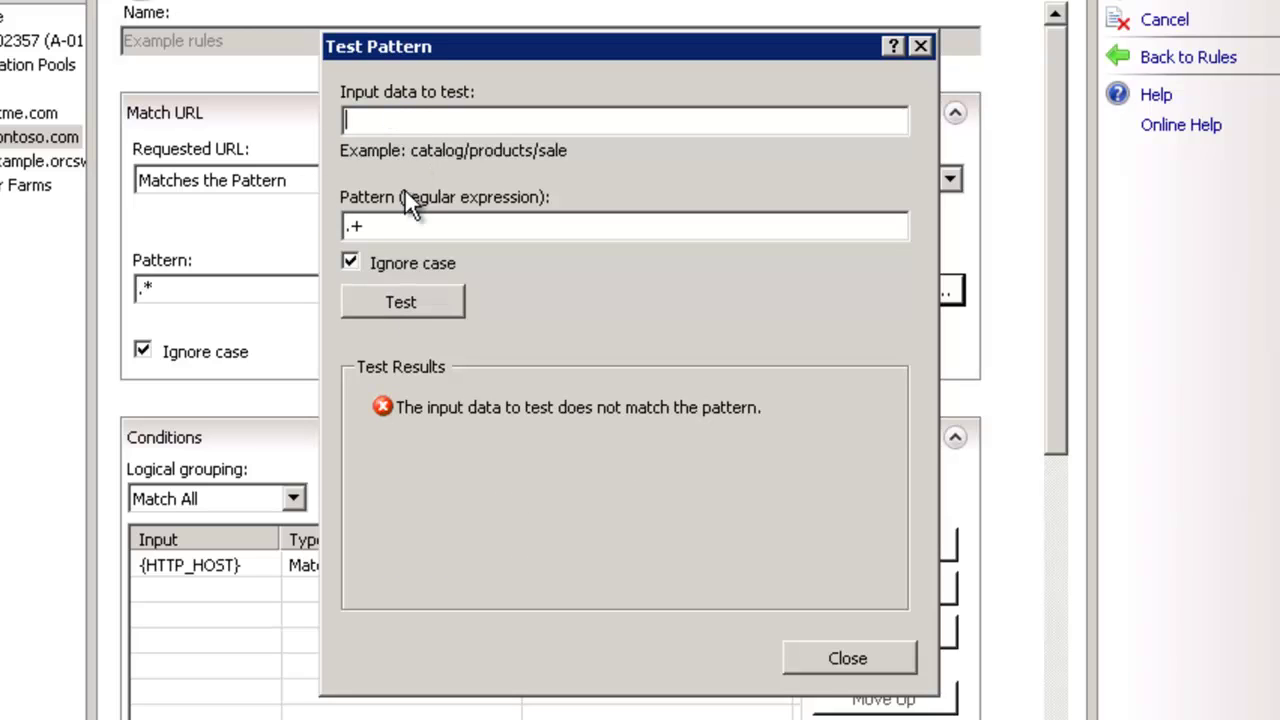
left_click(357, 227)
left_click_drag(357, 227, 346, 232)
left_click(371, 229)
double_click(380, 229)
key("End")
key("shift+Home")
left_click(427, 228)
key("BackSpace")
type("*")
left_click(409, 304)
left_click(846, 657)
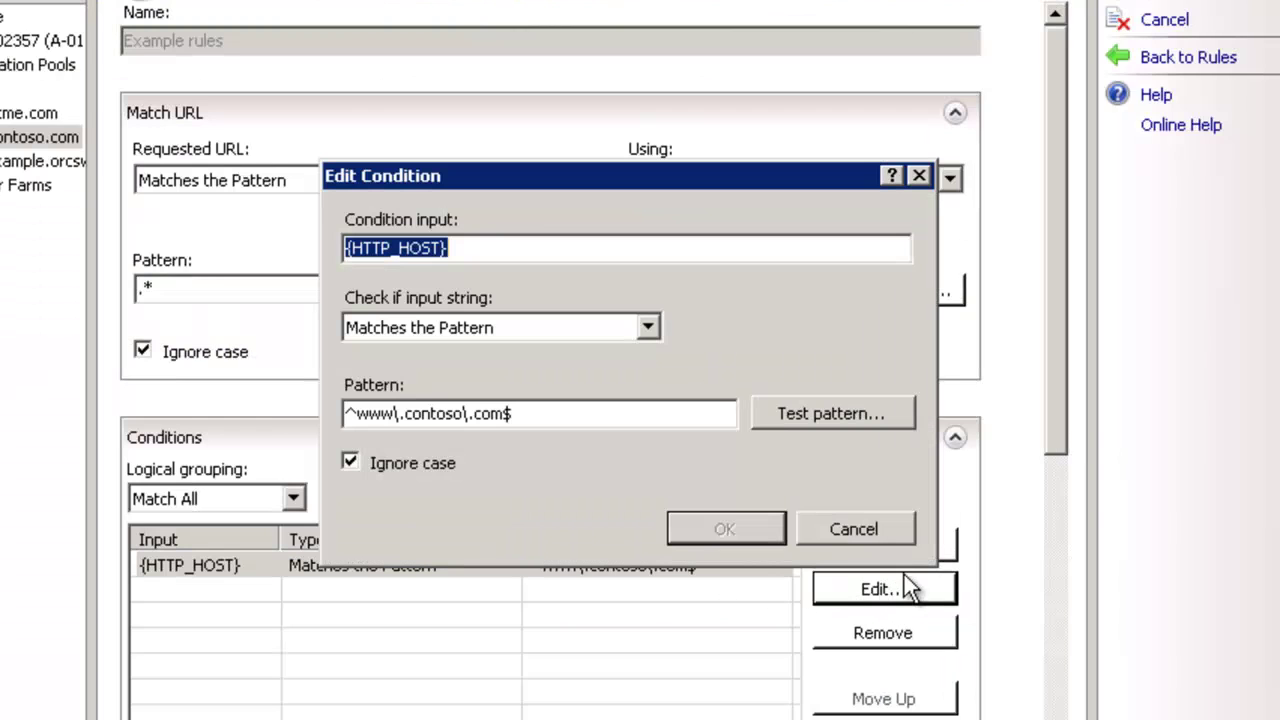
In the {HTTP_HOST} condition's pattern test, change the pattern to ^www\.contoso\.(com|net)$.
left_click(531, 412)
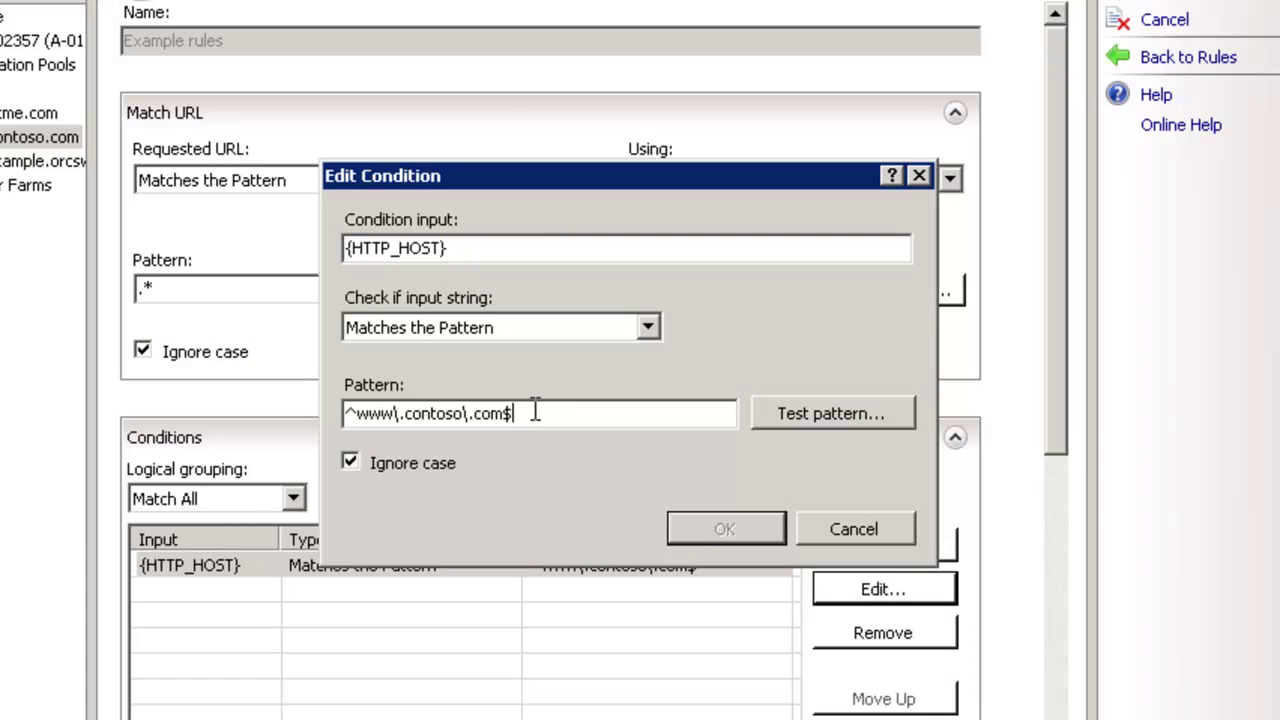
left_click(476, 413)
left_click(785, 413)
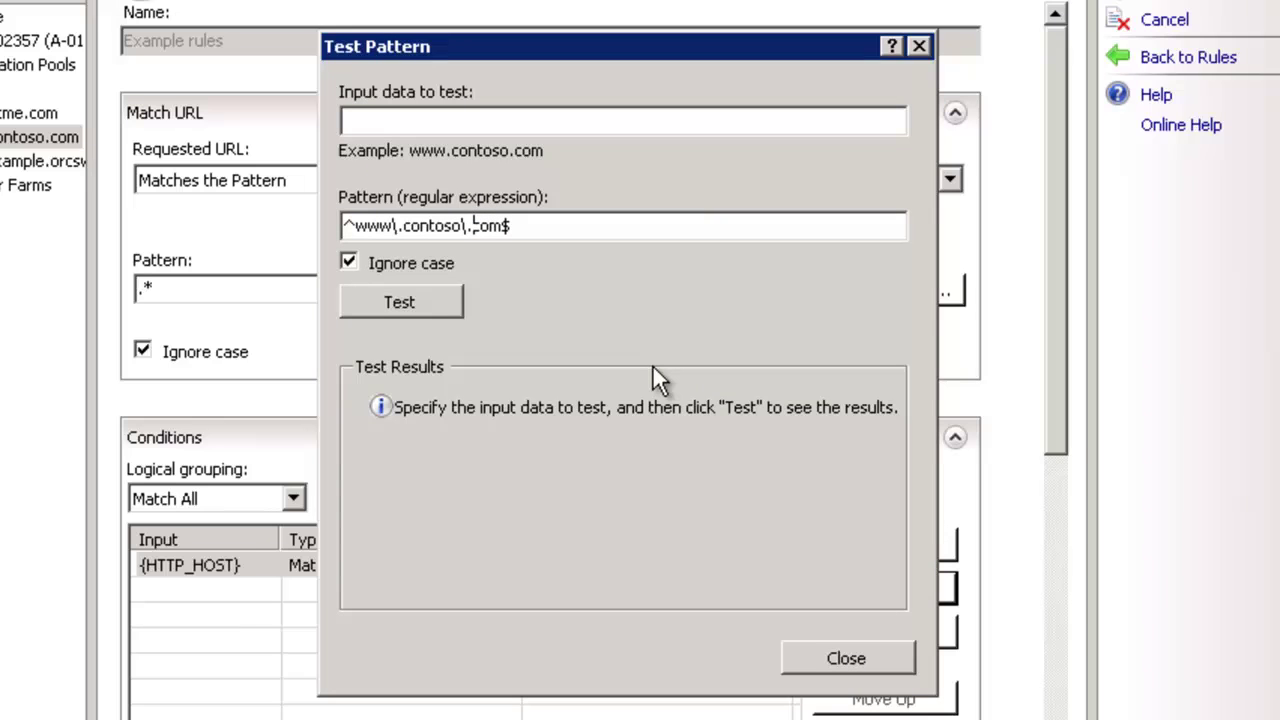
type("(")
key("Right")
key("Right")
key("Right")
type("|")
type("|")
type("net")
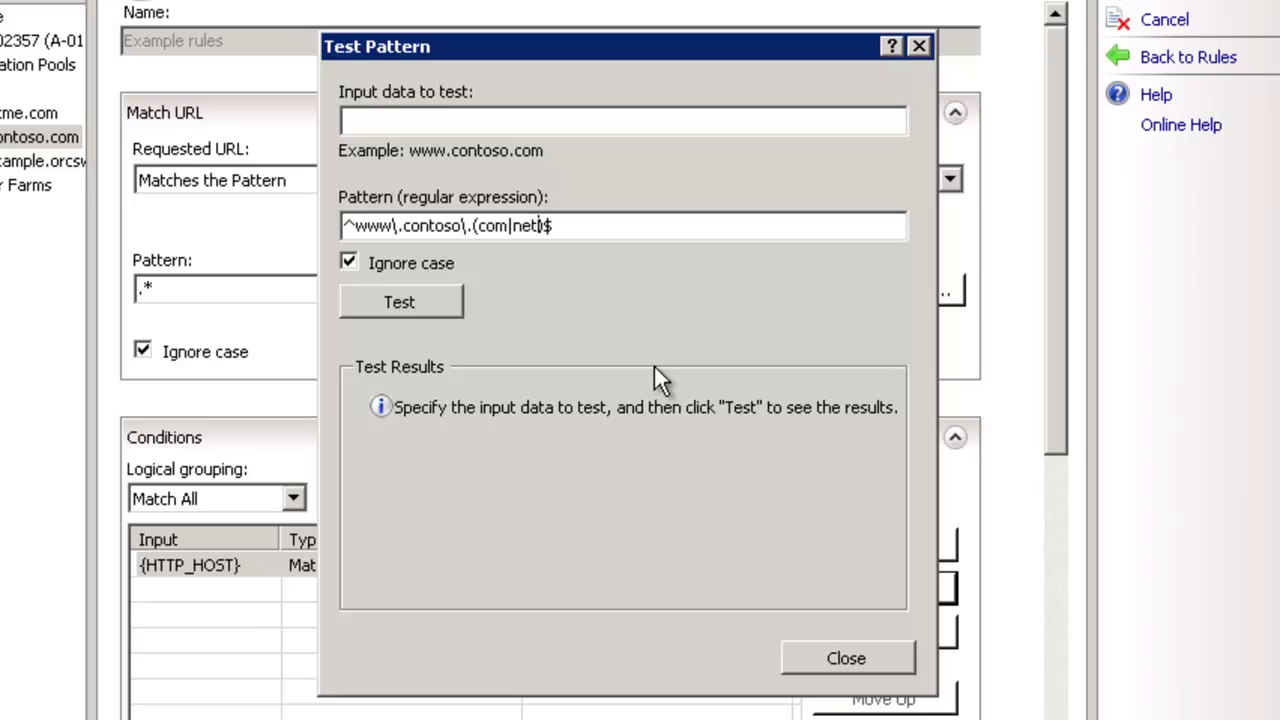
left_click(407, 296)
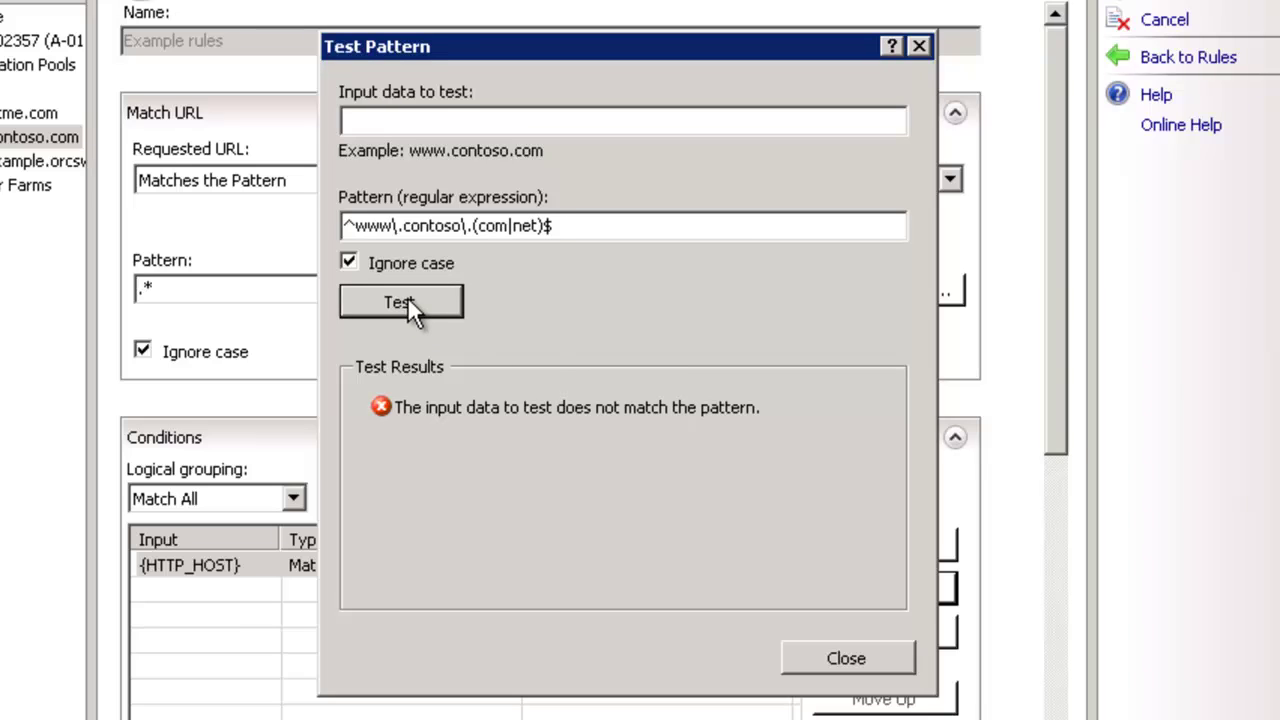
left_click(422, 122)
type("www.contoso.com")
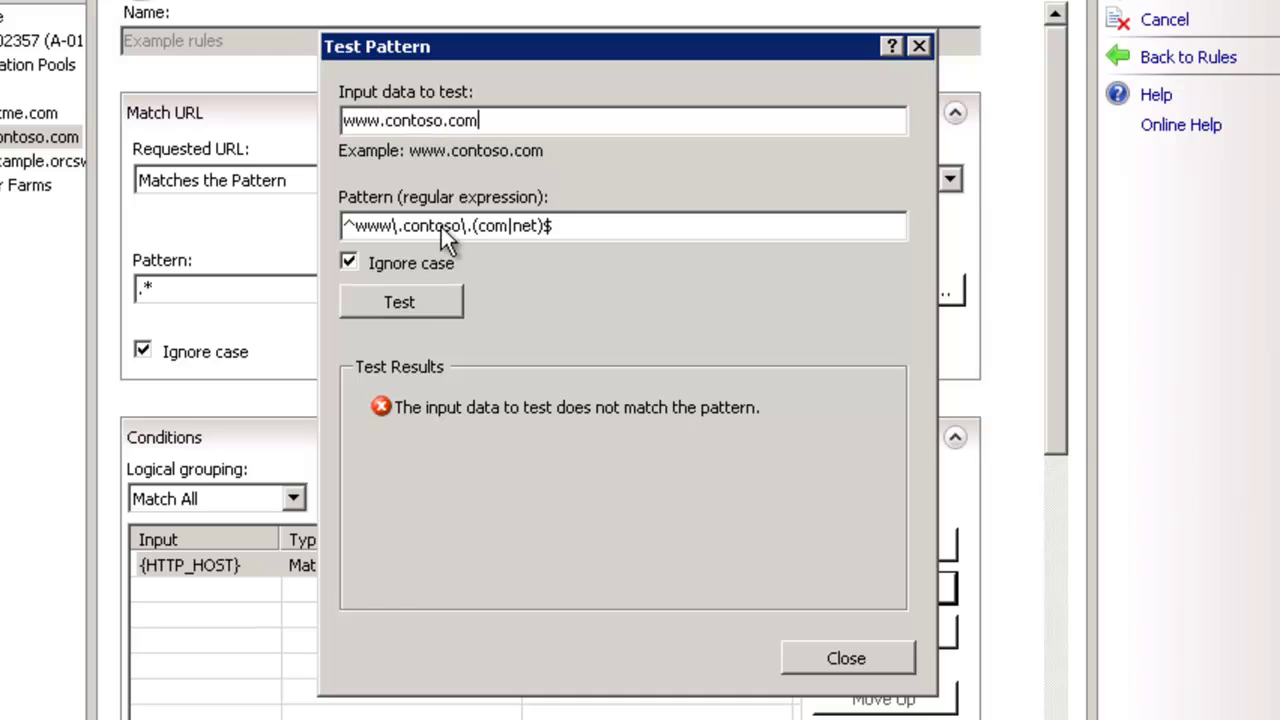
left_click(430, 300)
key("BackSpace")
key("BackSpace")
key("BackSpace")
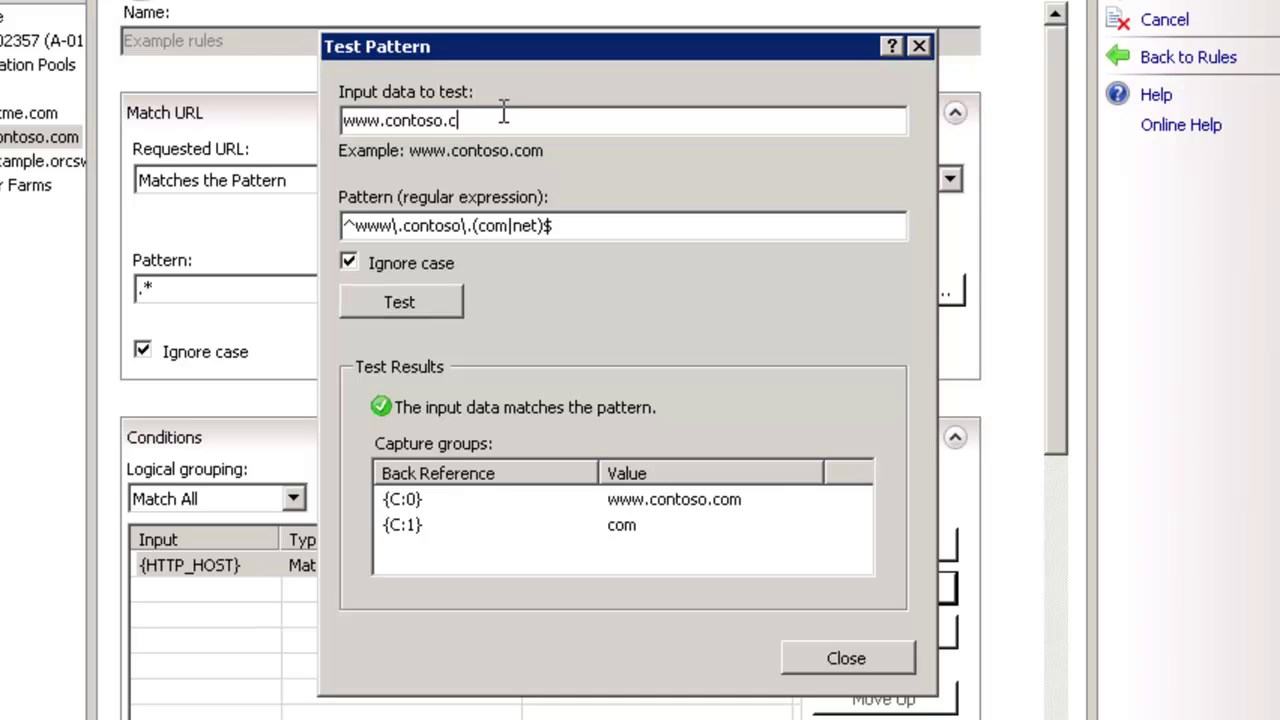
type("net")
left_click(422, 300)
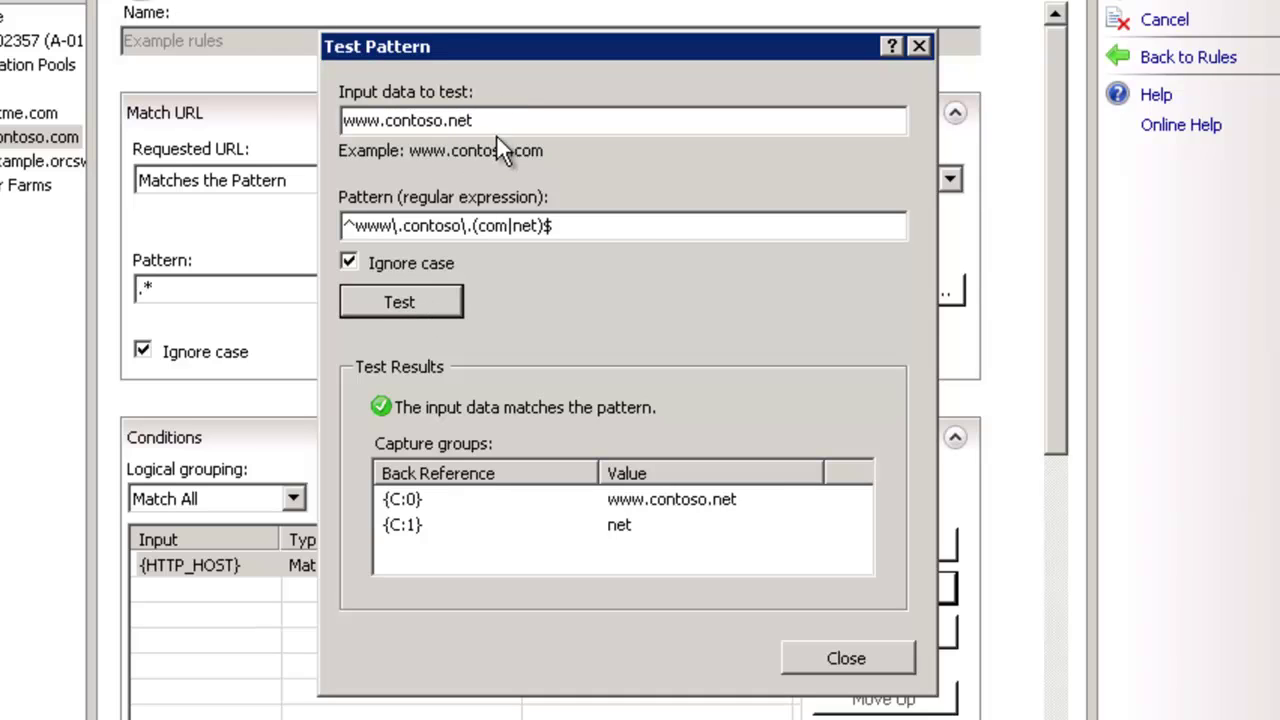
left_click(503, 121)
key("BackSpace")
key("BackSpace")
key("BackSpace")
type("org")
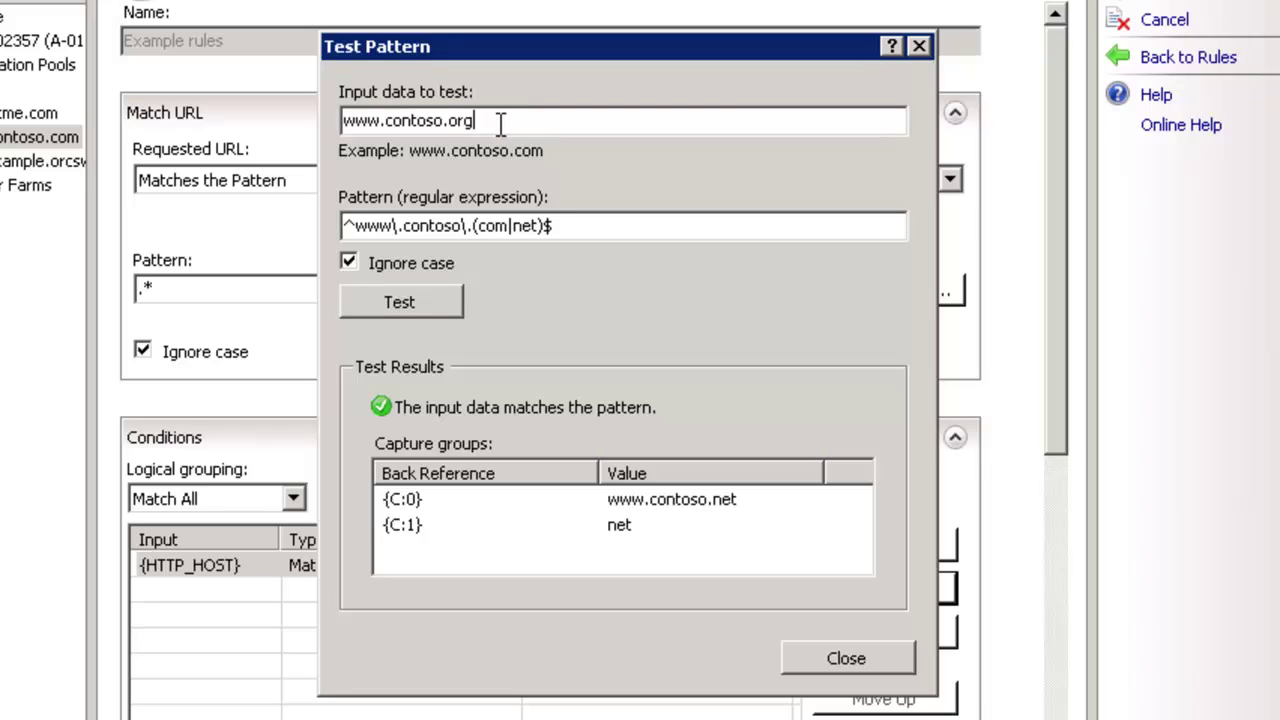
left_click(412, 298)
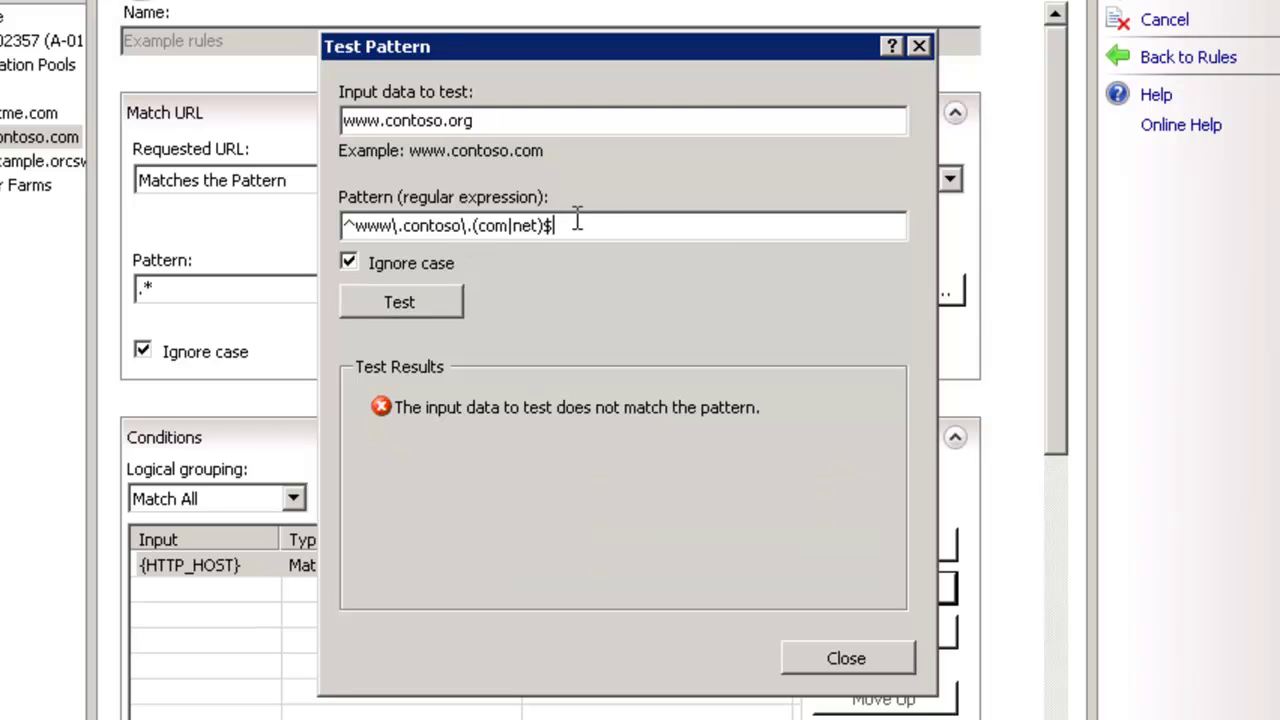
left_click_drag(590, 226, 316, 249)
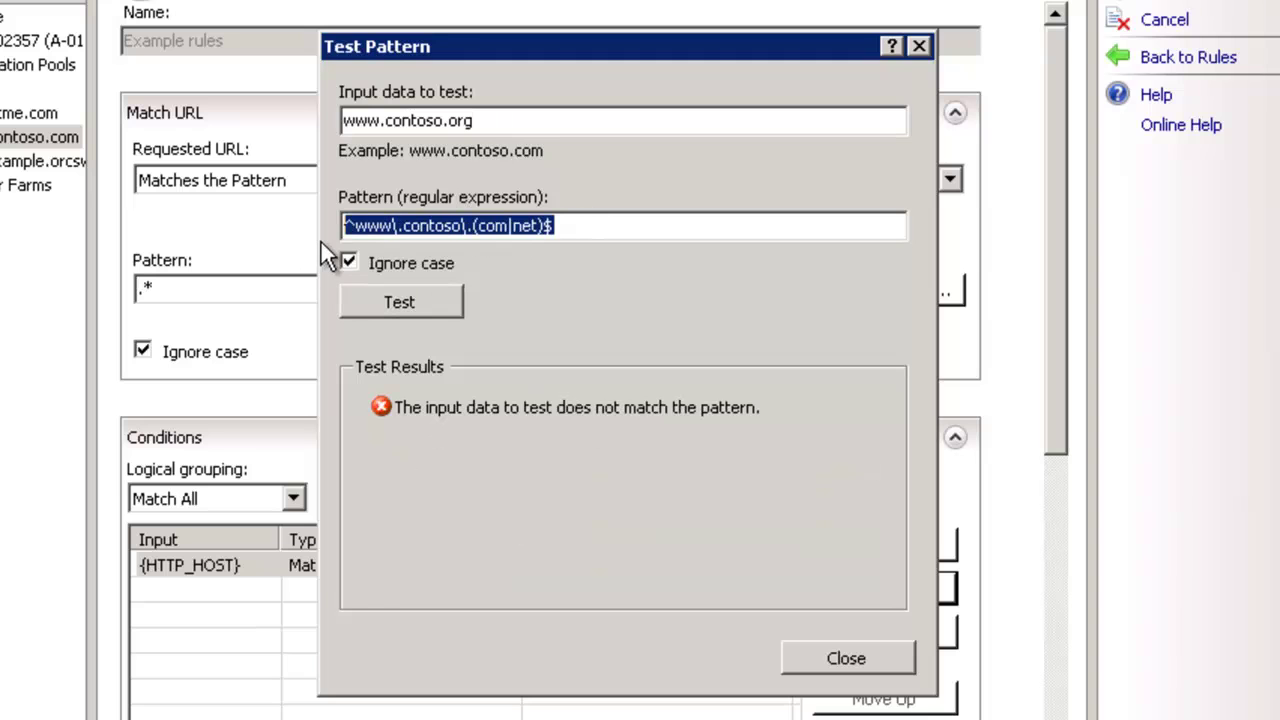